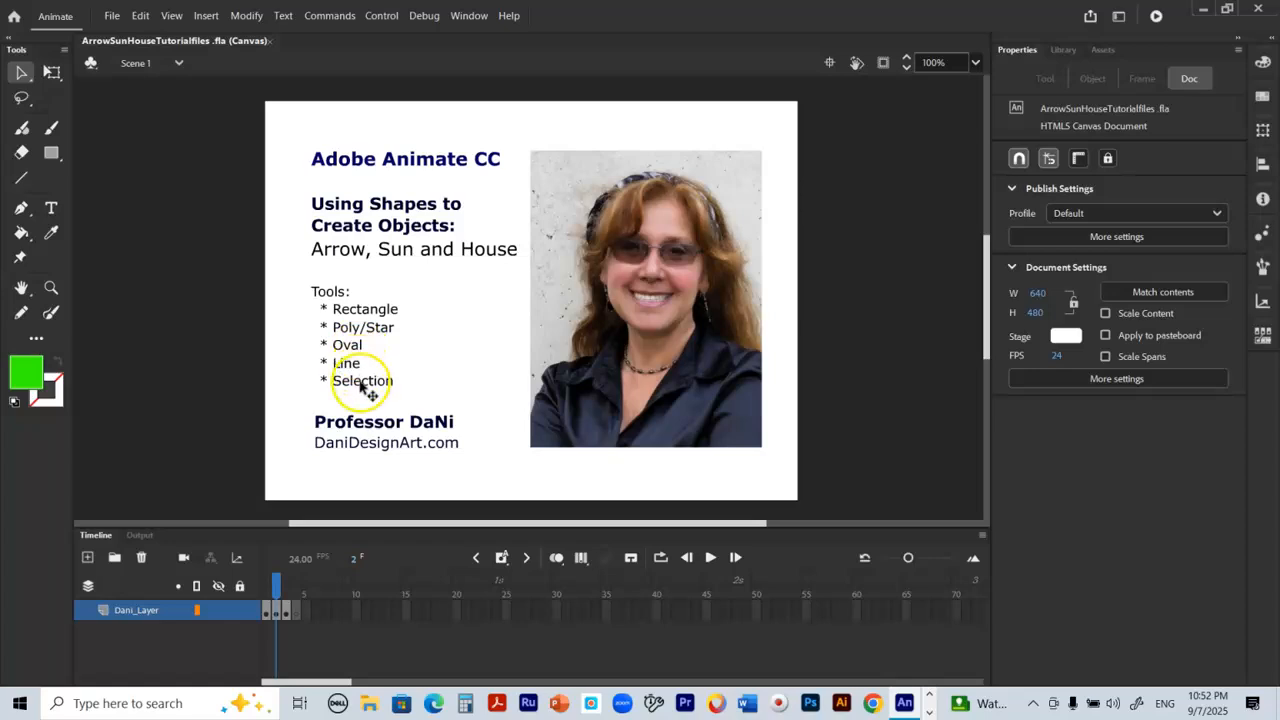
# Step: On the blank frame 4, draw a horizontal green rectangle with no stroke near the stage's upper-left corner
pyautogui.click(286, 582)
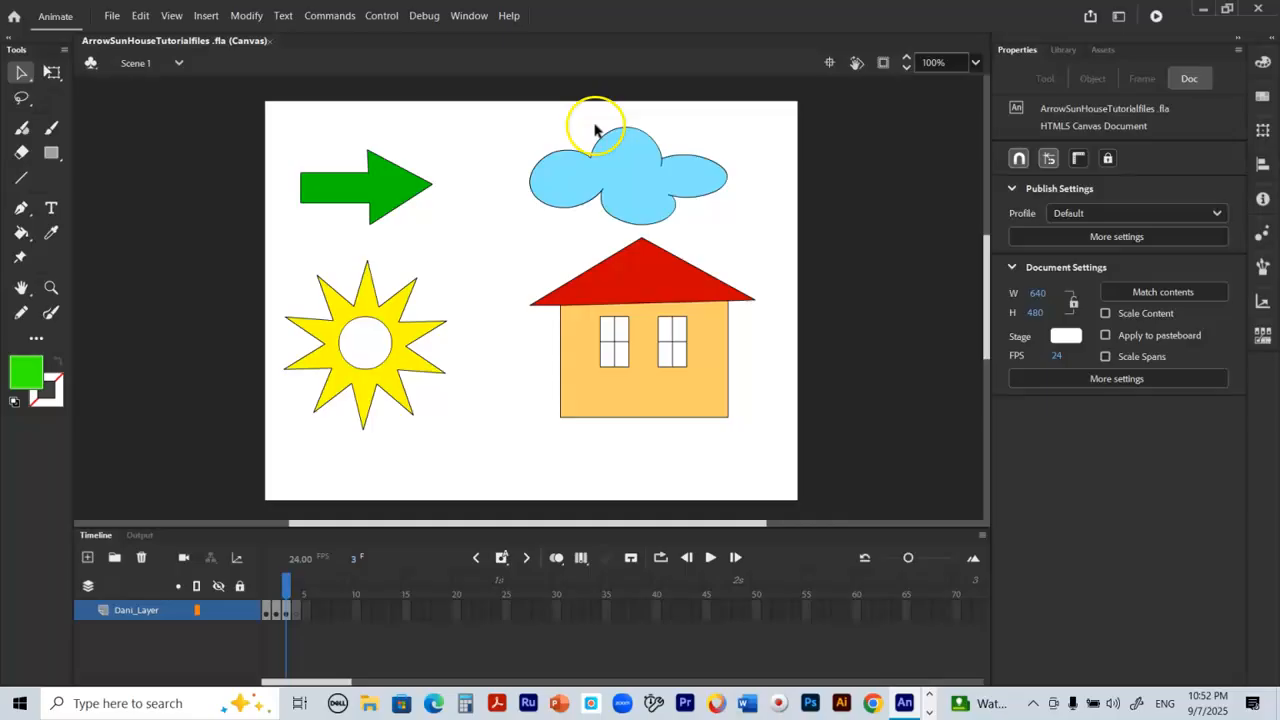
pyautogui.click(296, 581)
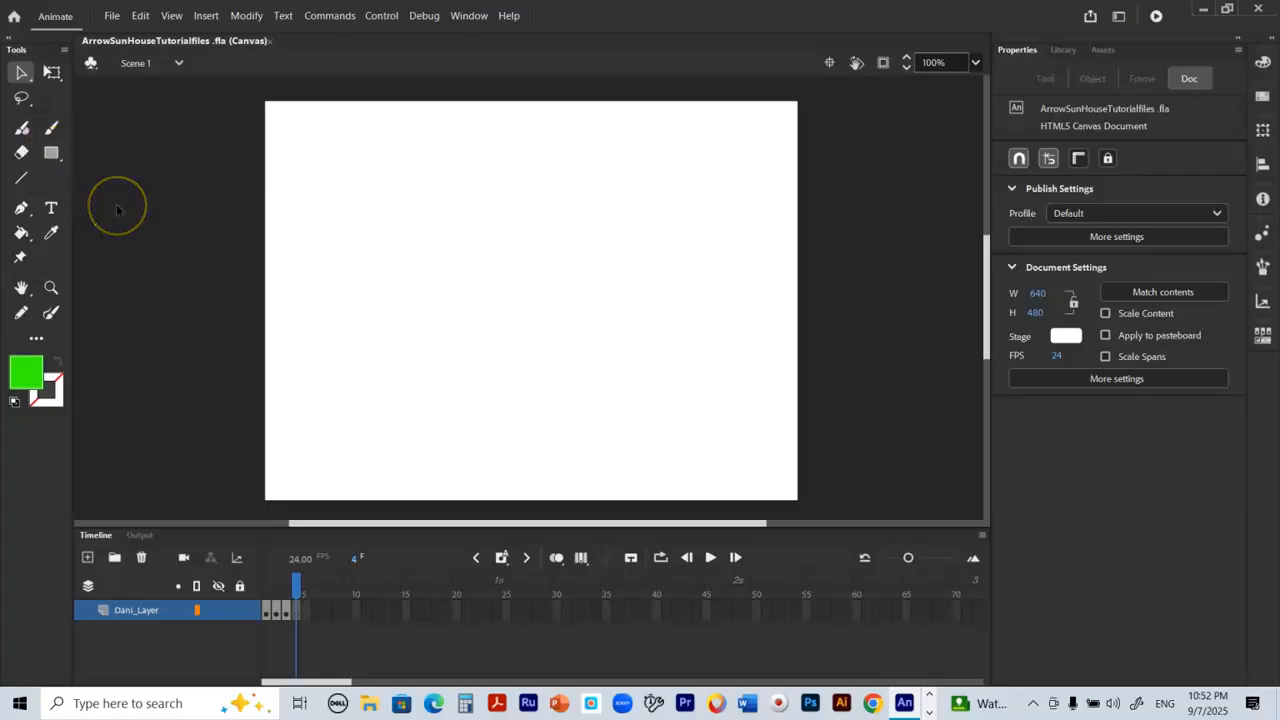
pyautogui.click(46, 154)
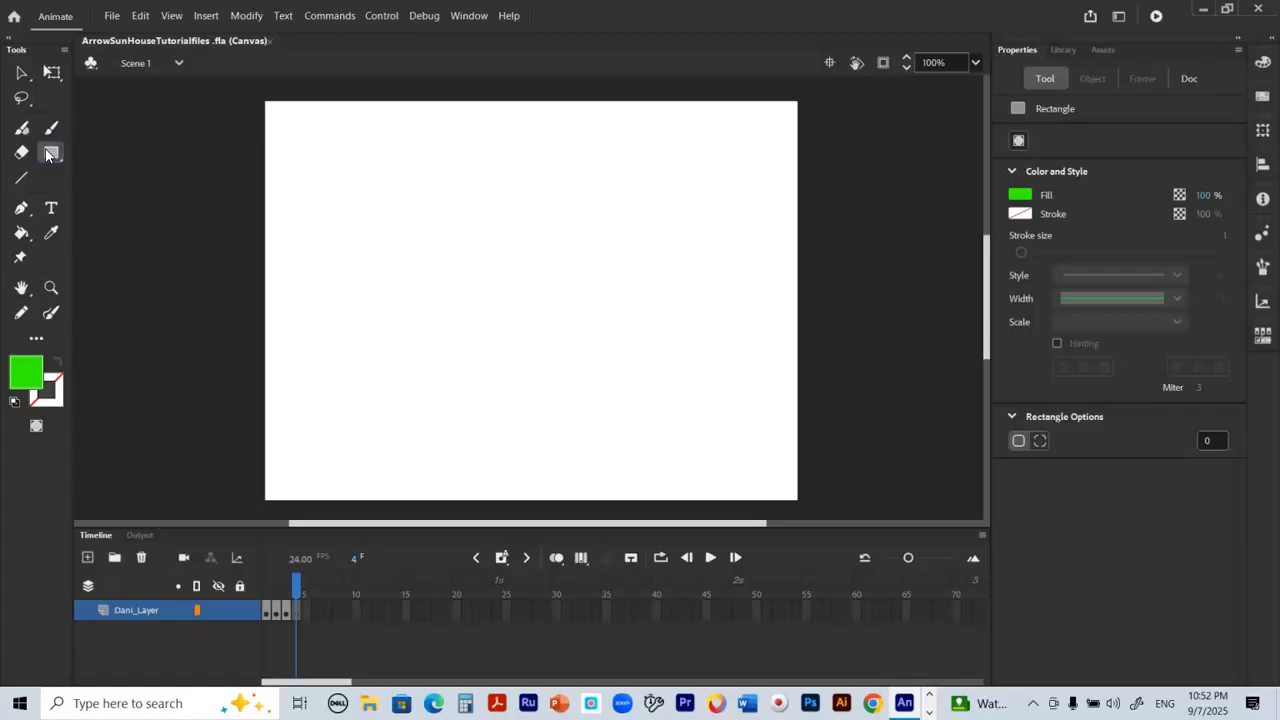
pyautogui.click(25, 376)
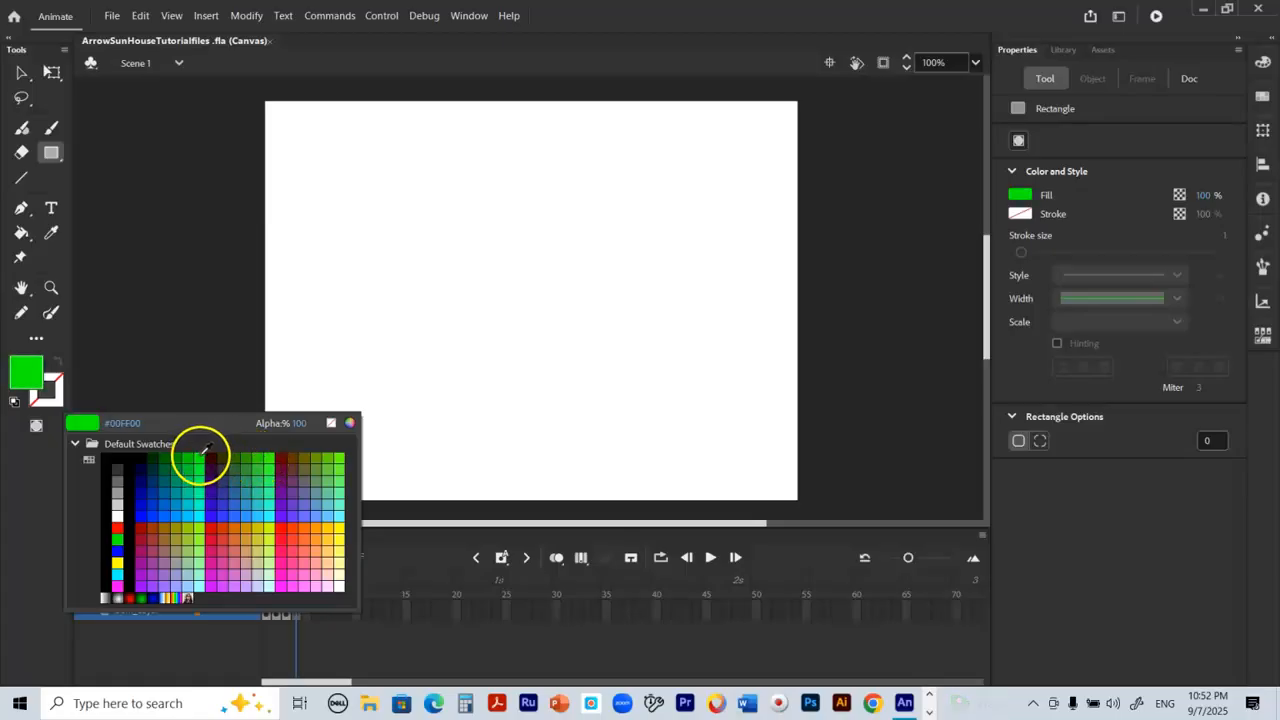
pyautogui.click(201, 452)
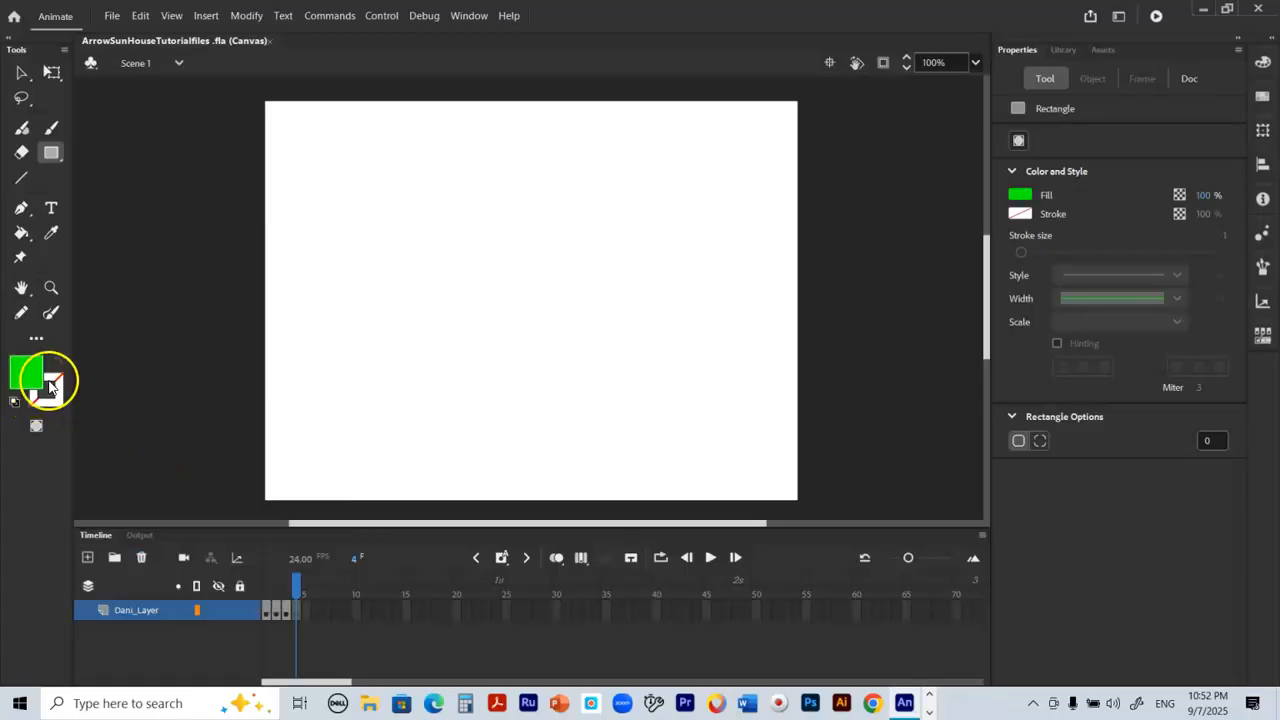
pyautogui.click(59, 388)
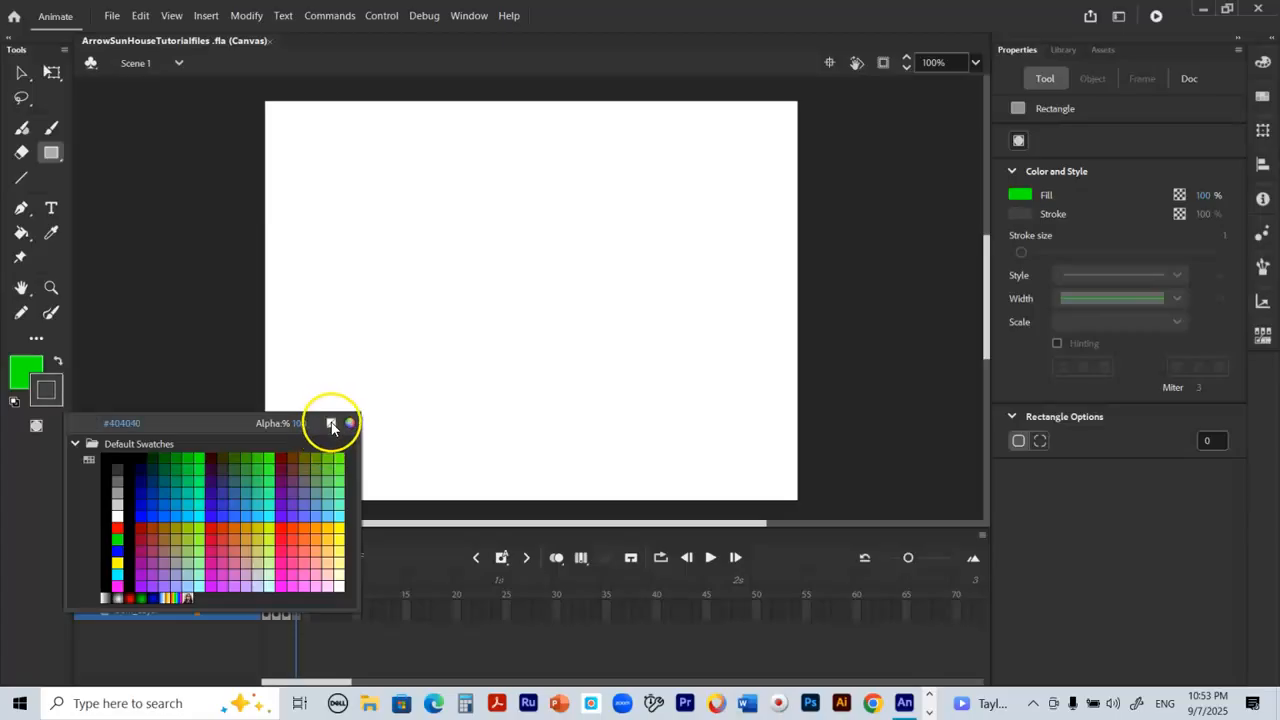
pyautogui.click(331, 424)
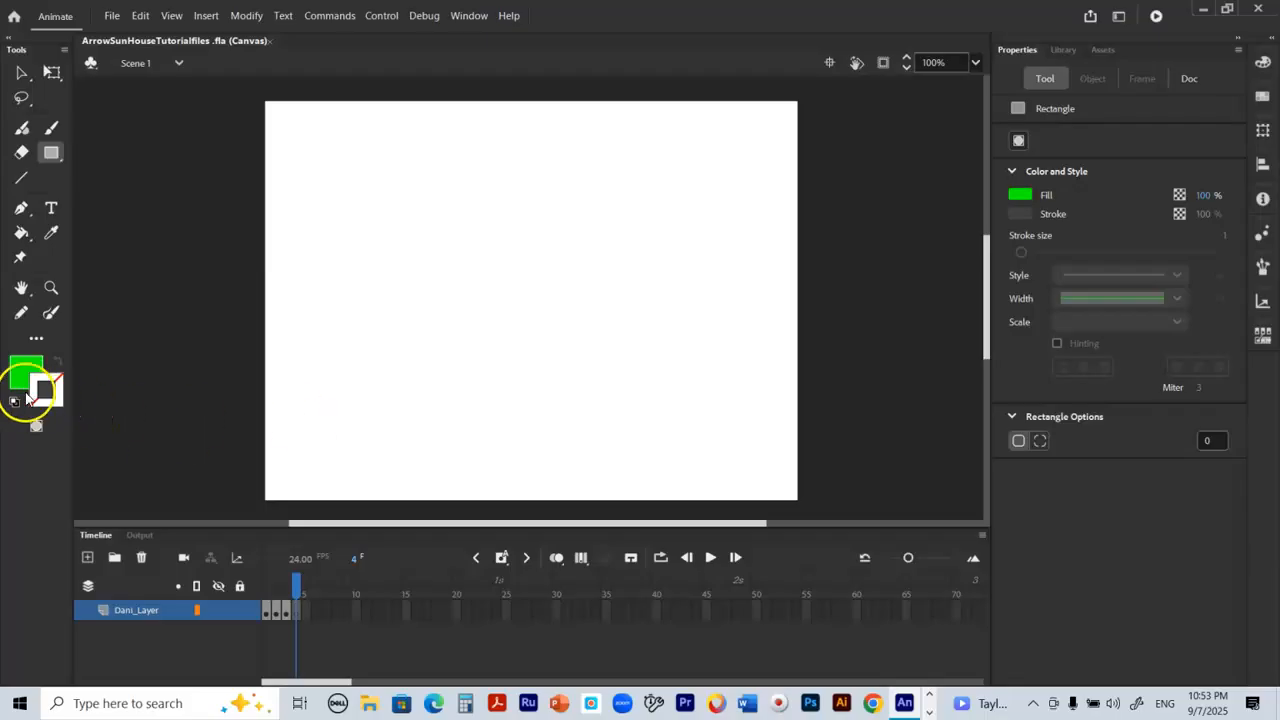
pyautogui.click(21, 375)
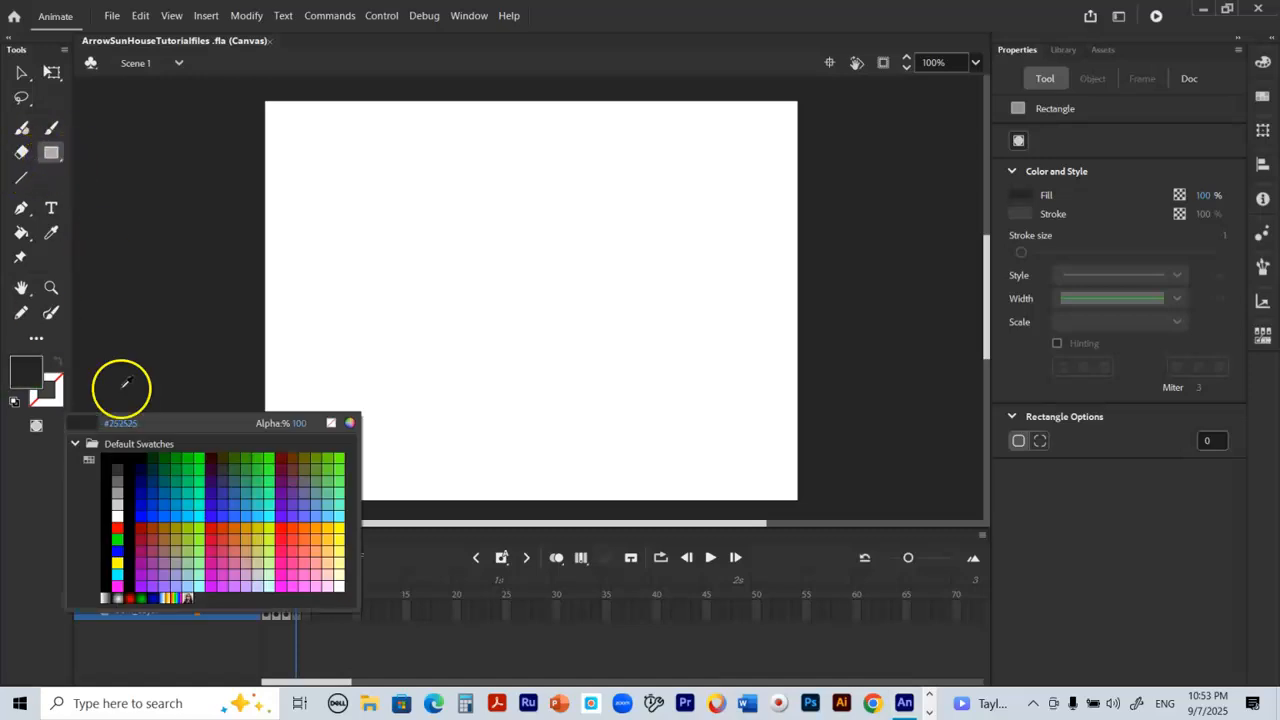
pyautogui.click(198, 459)
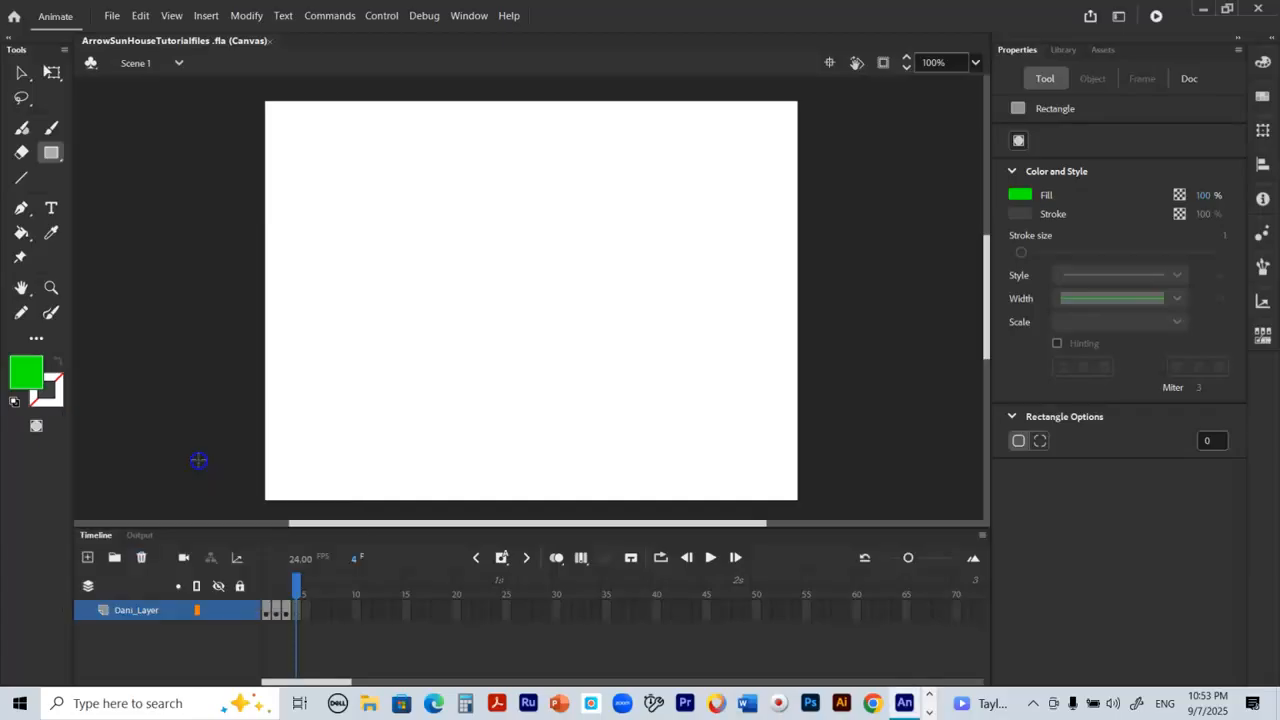
pyautogui.moveTo(298, 182); pyautogui.dragTo(385, 210)
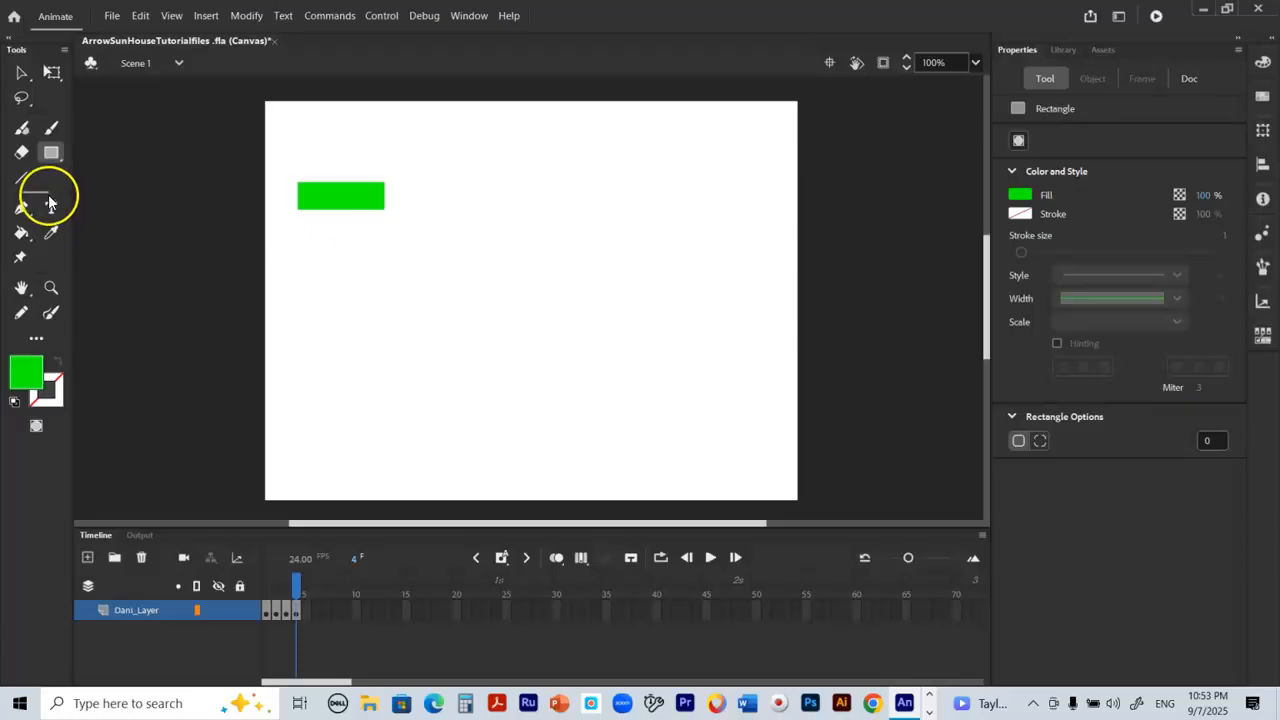
# Step: Draw a three-sided polygon with the PolyStar tool just beyond the rectangle's right end, pointing right
pyautogui.click(59, 157)
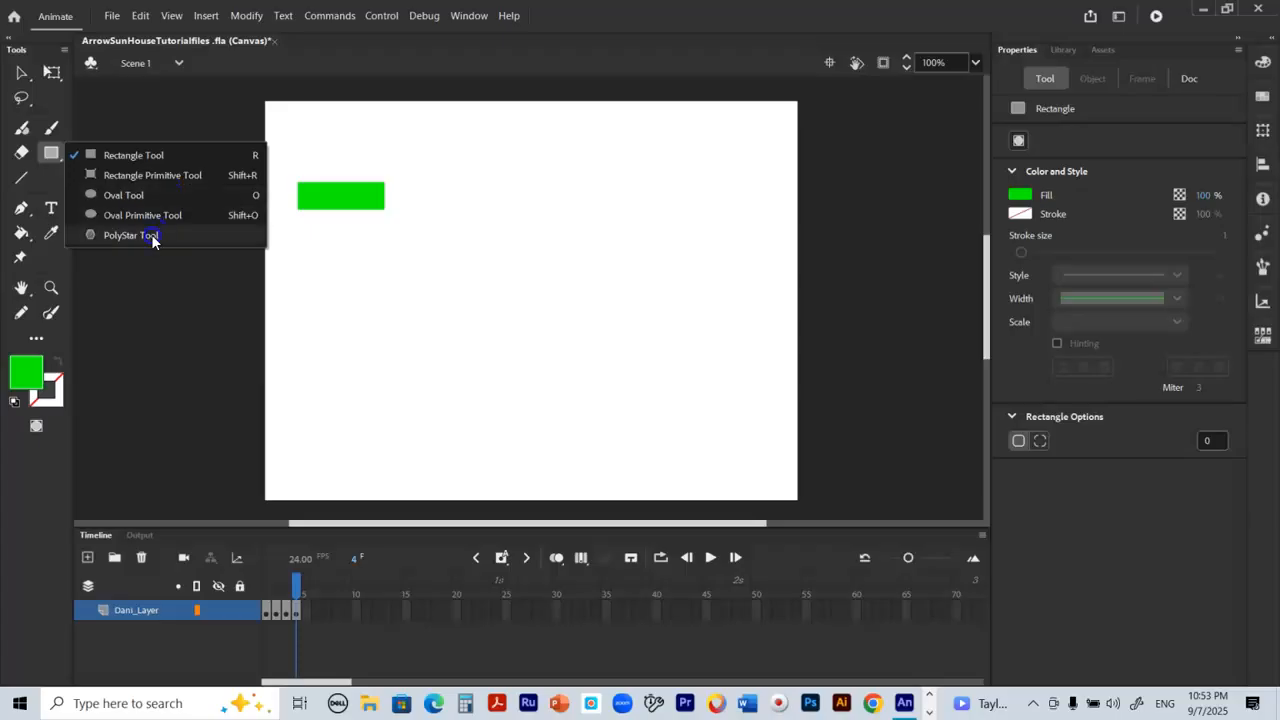
pyautogui.click(151, 234)
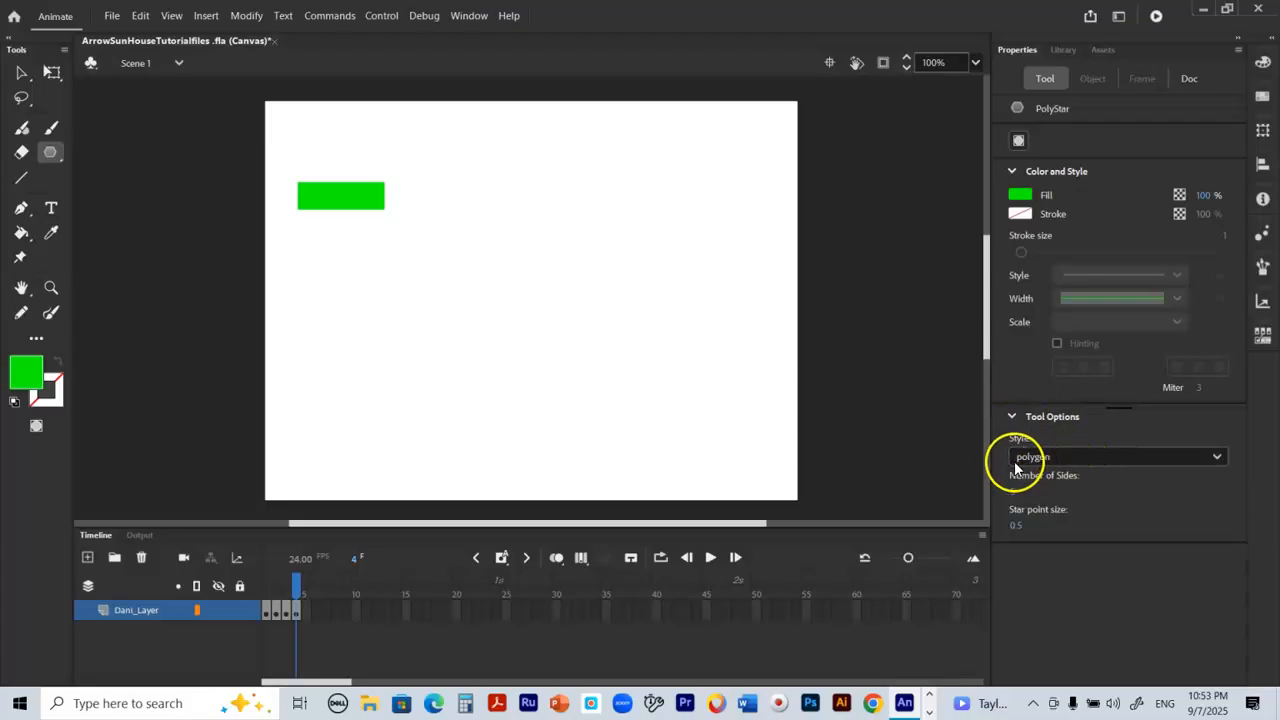
pyautogui.click(1217, 458)
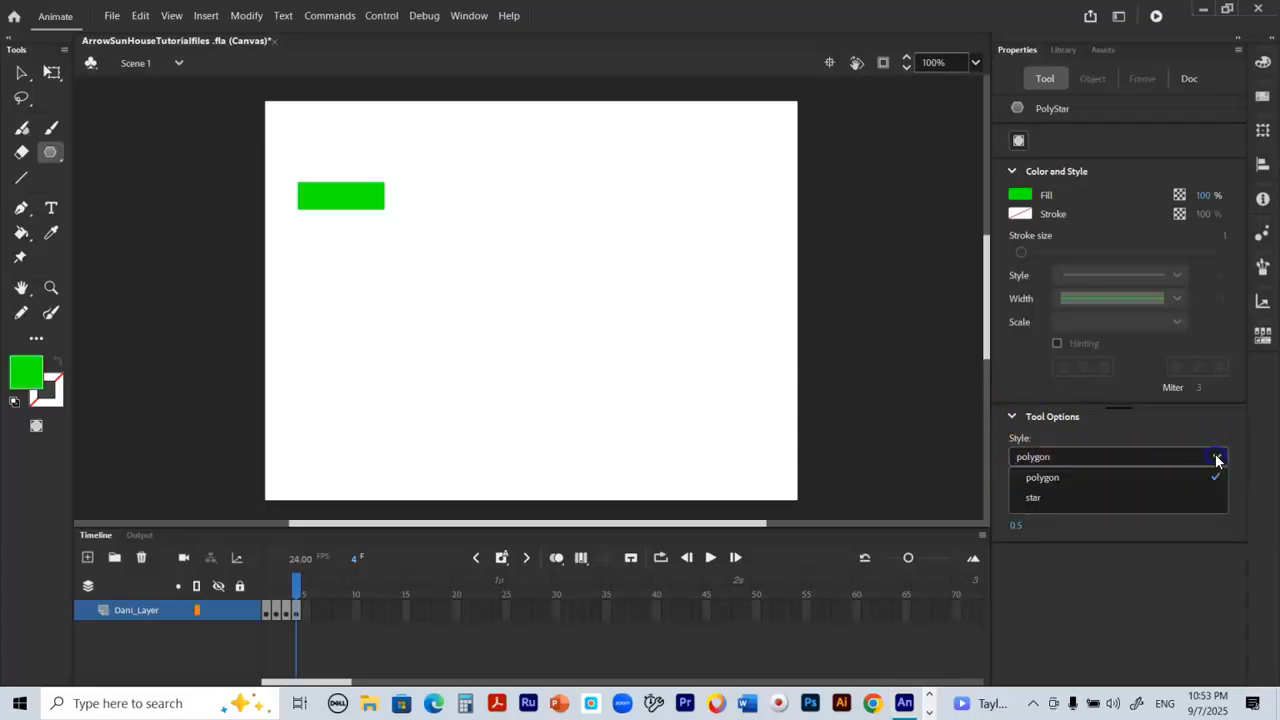
pyautogui.click(1169, 480)
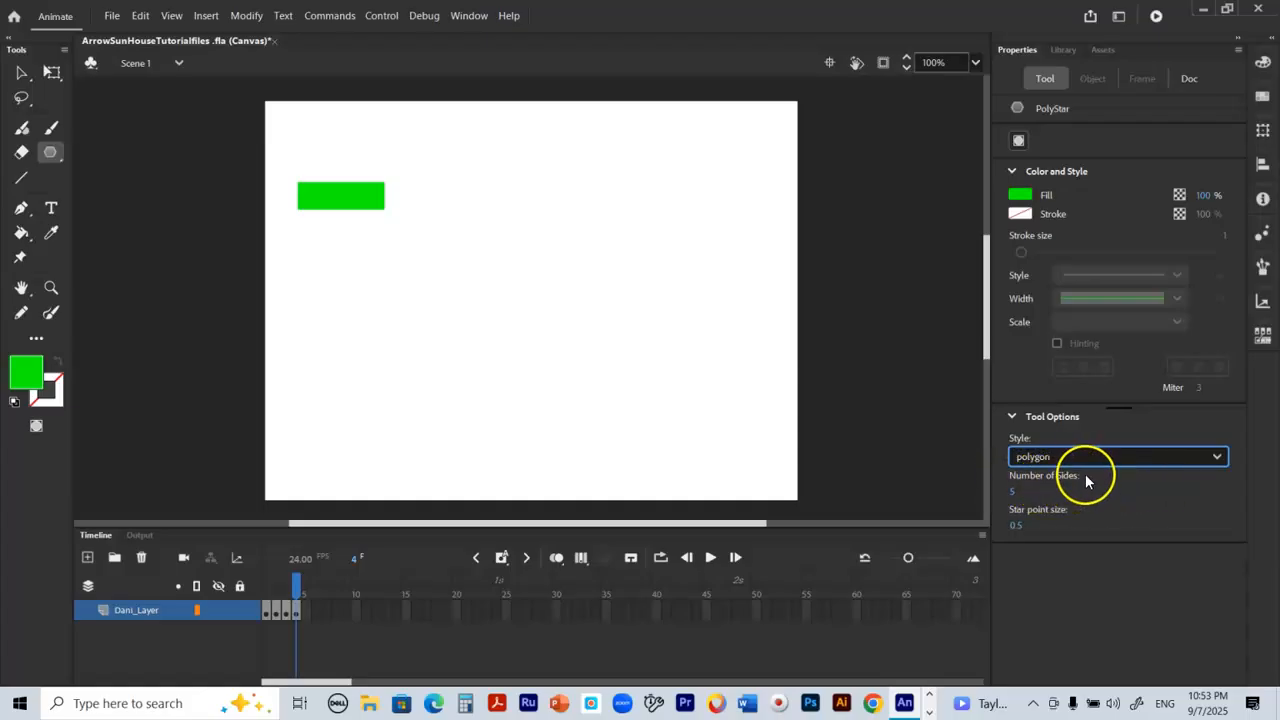
pyautogui.click(1013, 493)
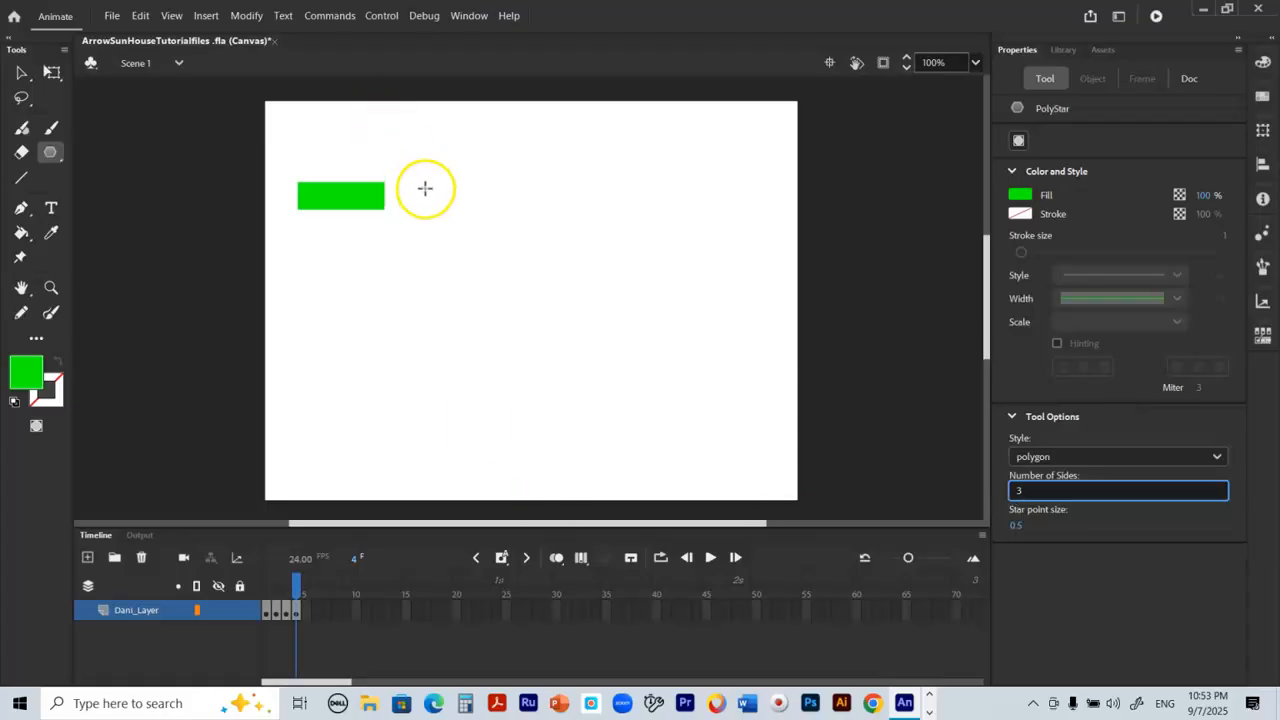
pyautogui.moveTo(420, 164); pyautogui.dragTo(398, 203)
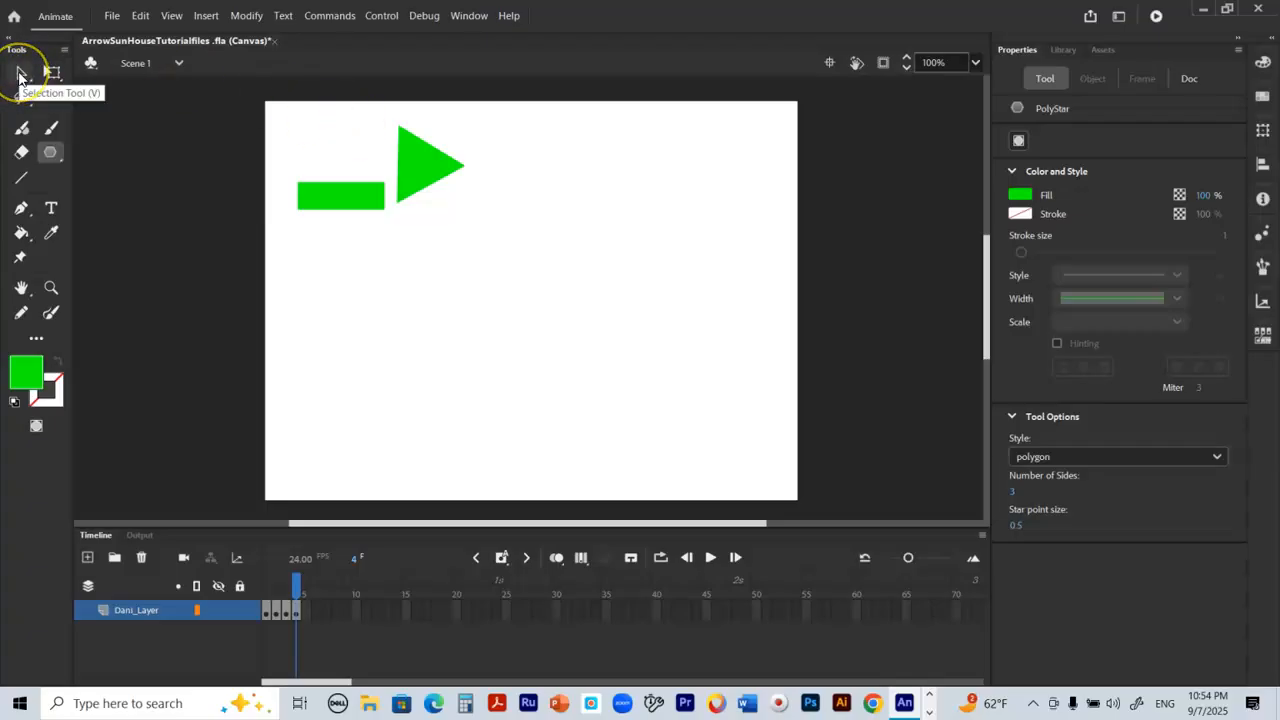
# Step: Move the green triangle against the rectangle's right end, vertically centred on it, to form an arrow
pyautogui.click(19, 76)
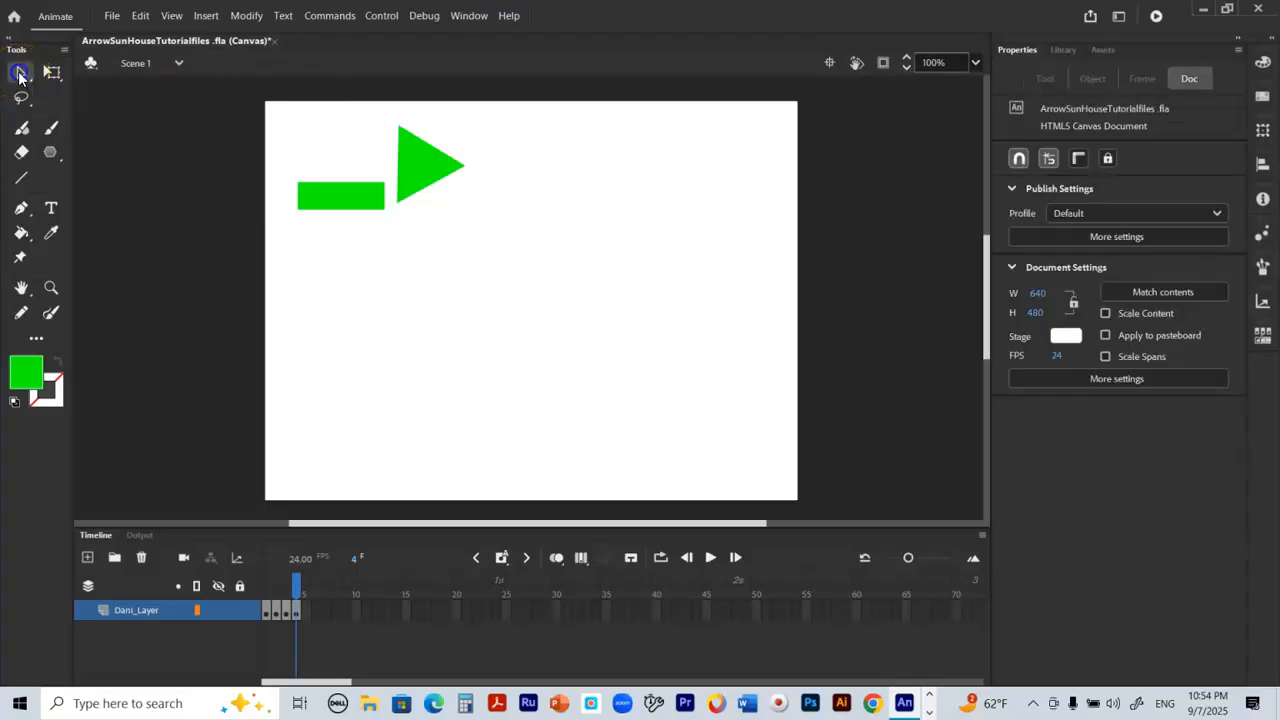
pyautogui.click(427, 158)
pyautogui.moveTo(427, 158); pyautogui.dragTo(406, 188)
pyautogui.click(462, 229)
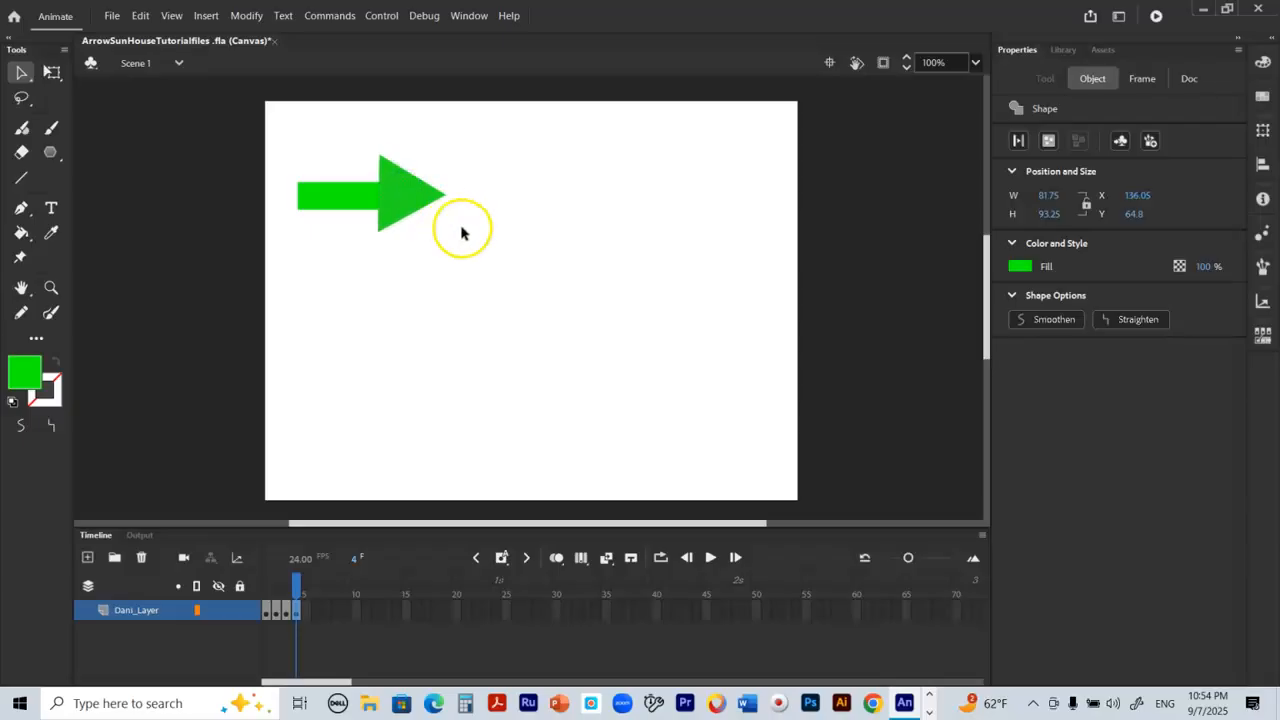
# Step: Reshape the arrowhead by pulling its upper corner slightly down and its tip inward toward the shaft
pyautogui.click(364, 195)
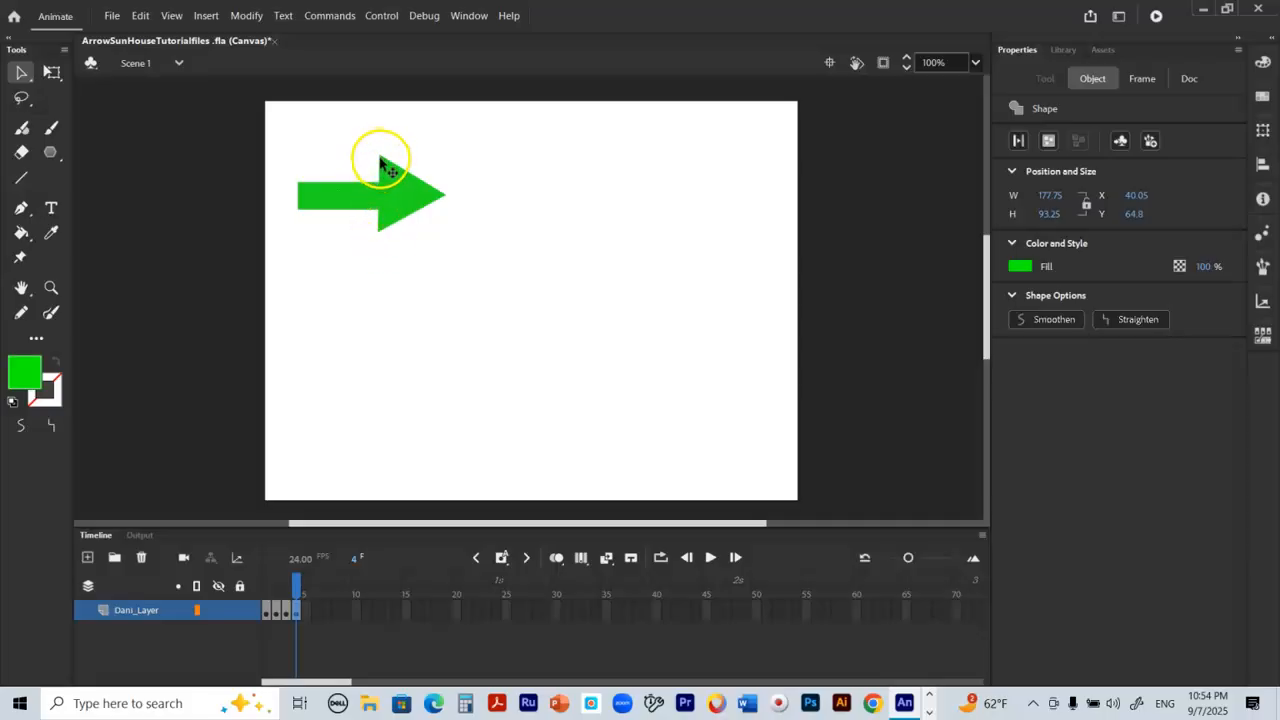
pyautogui.click(481, 157)
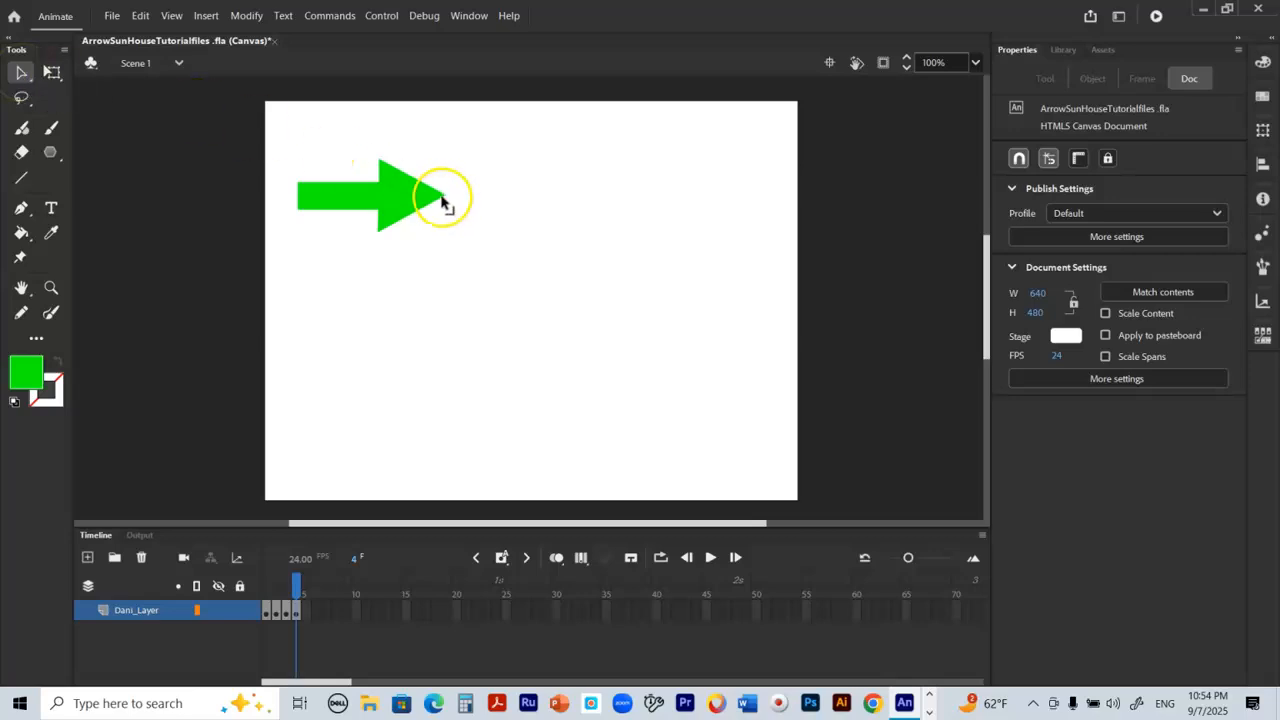
pyautogui.moveTo(443, 200); pyautogui.dragTo(418, 196)
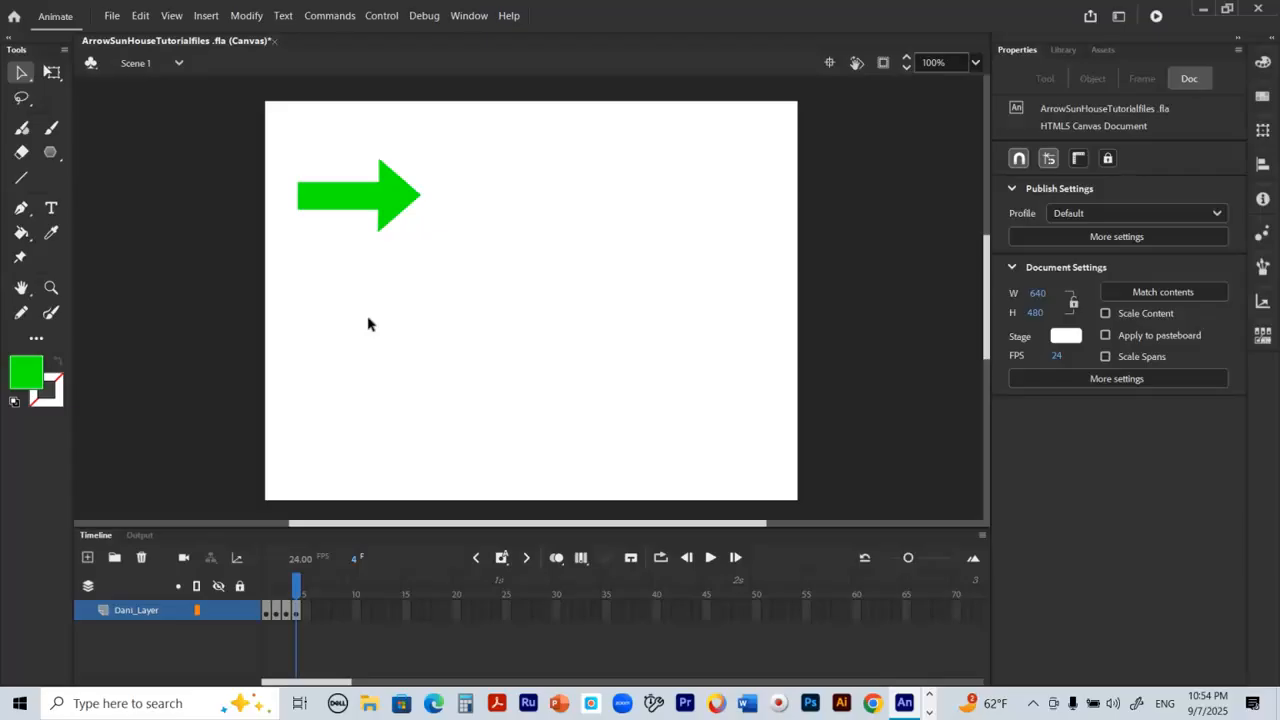
# Step: Draw a yellow 10-sided star, about 204 by 214 px, with the PolyStar tool below the arrow
pyautogui.click(49, 155)
pyautogui.click(49, 155)
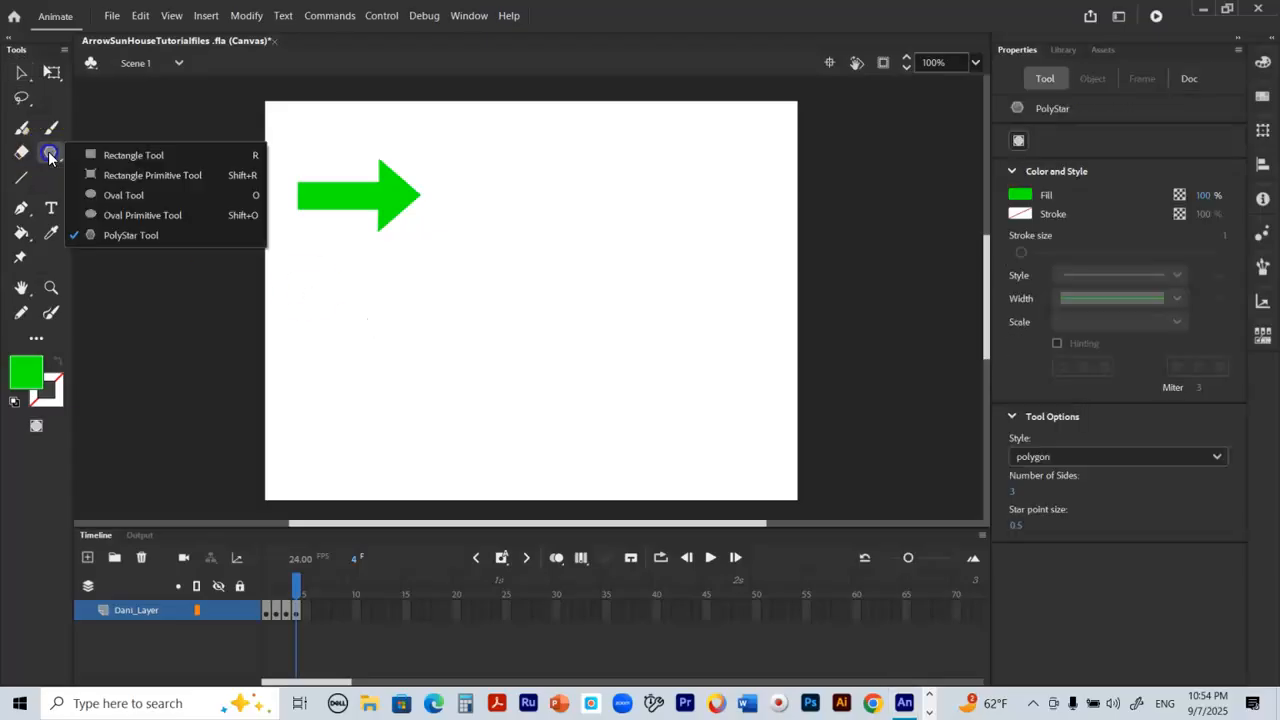
pyautogui.click(157, 235)
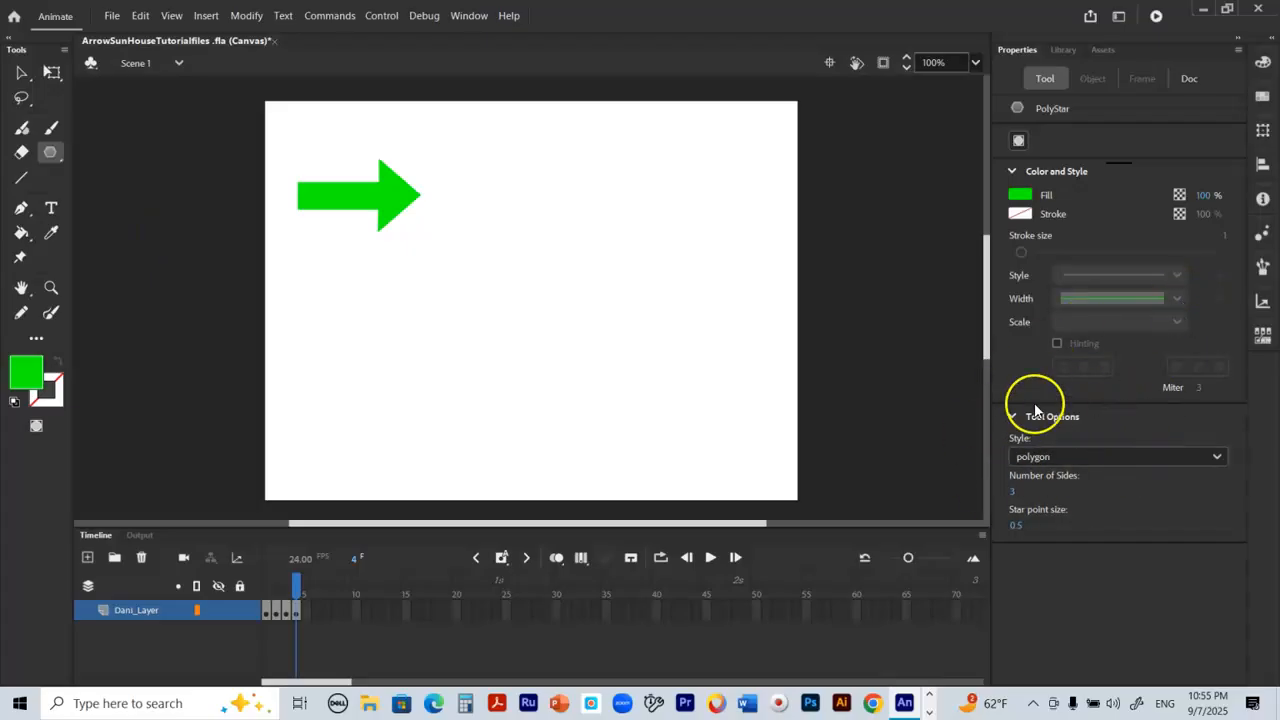
pyautogui.click(1220, 458)
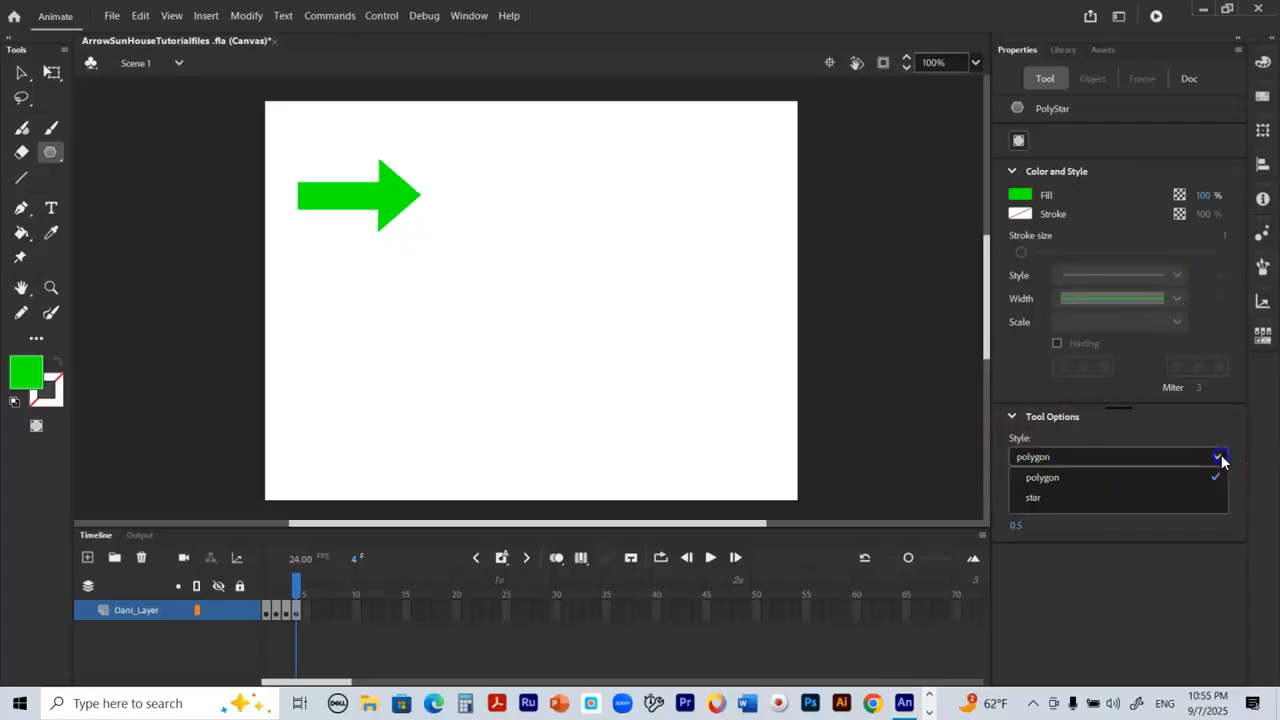
pyautogui.click(1142, 497)
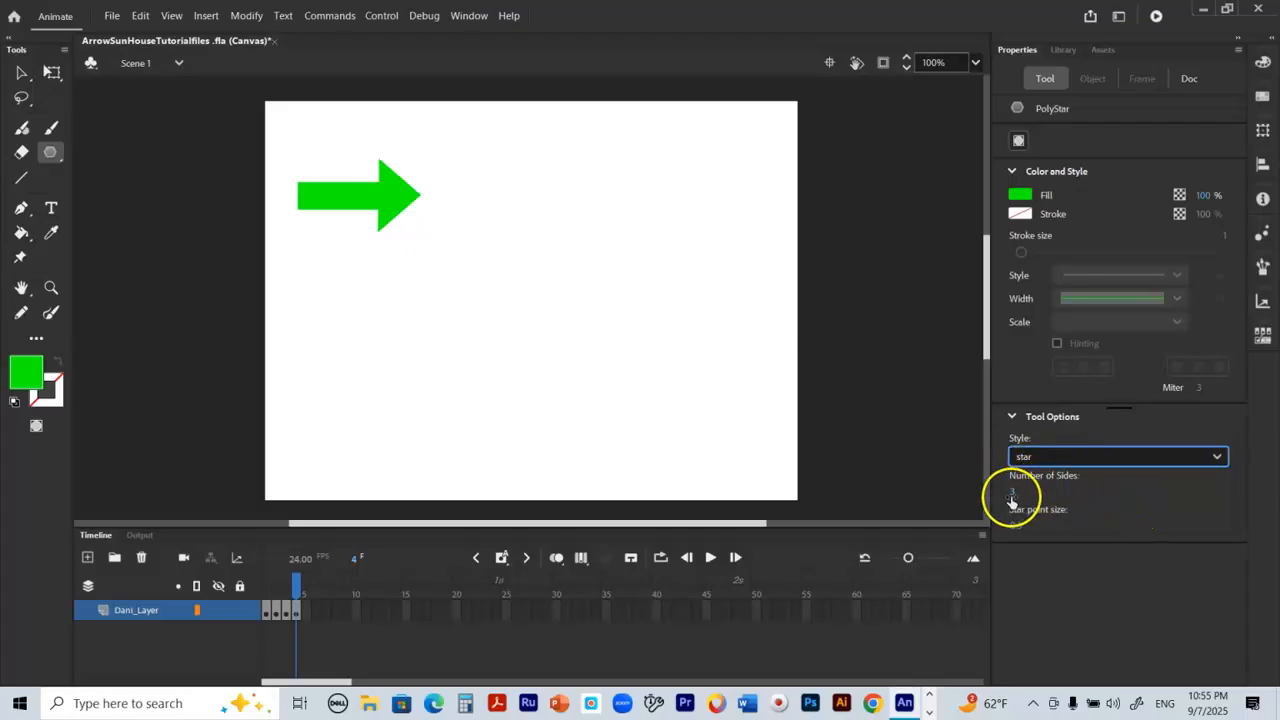
pyautogui.click(1012, 492)
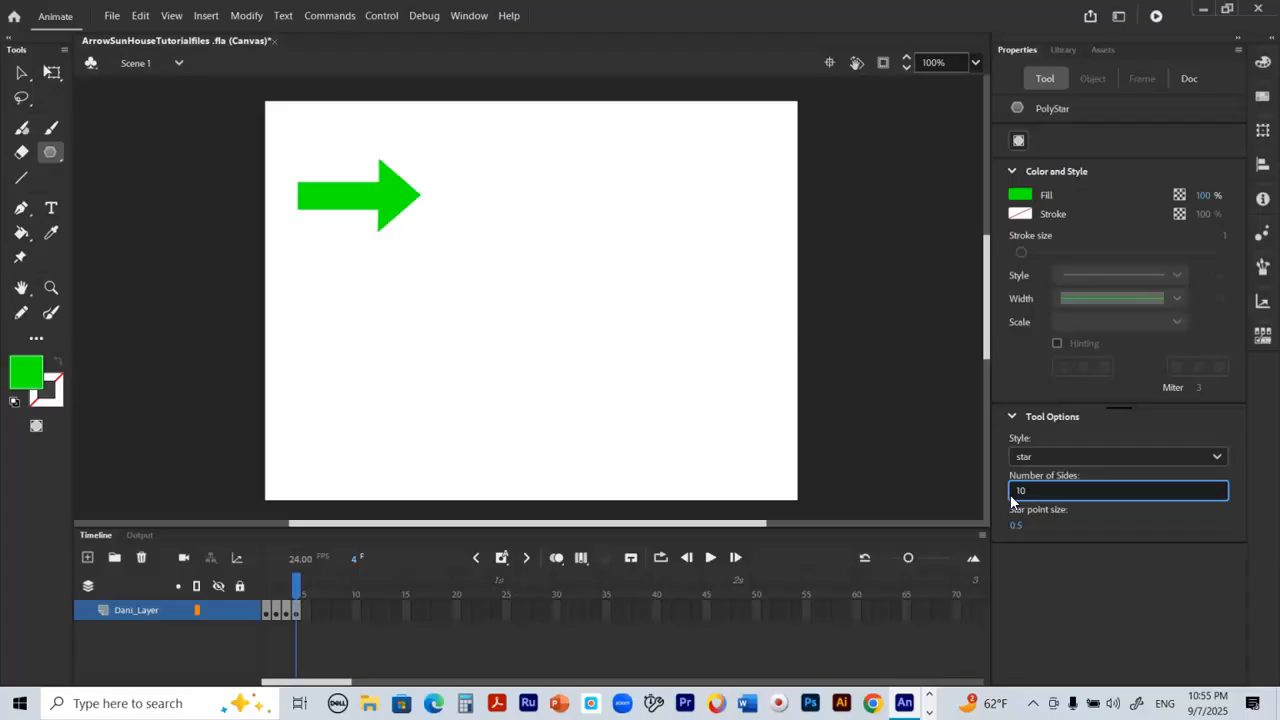
pyautogui.click(33, 375)
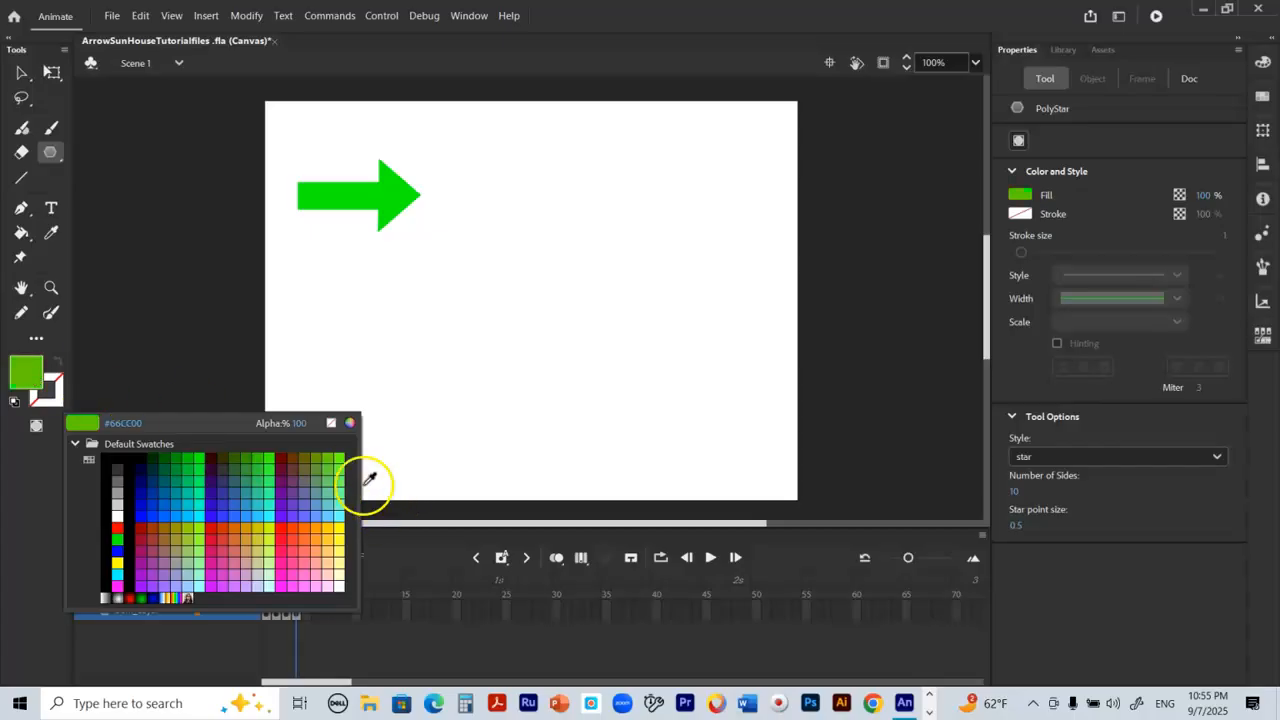
pyautogui.click(339, 527)
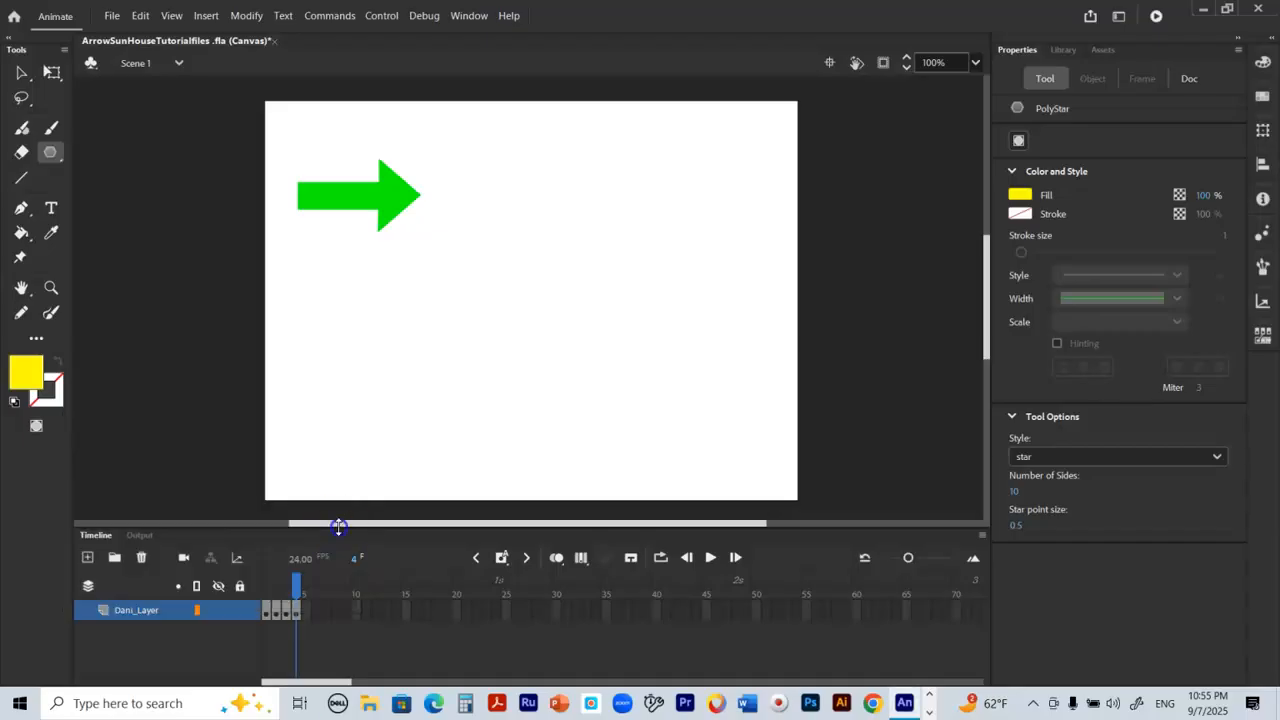
pyautogui.moveTo(360, 314); pyautogui.dragTo(411, 387)
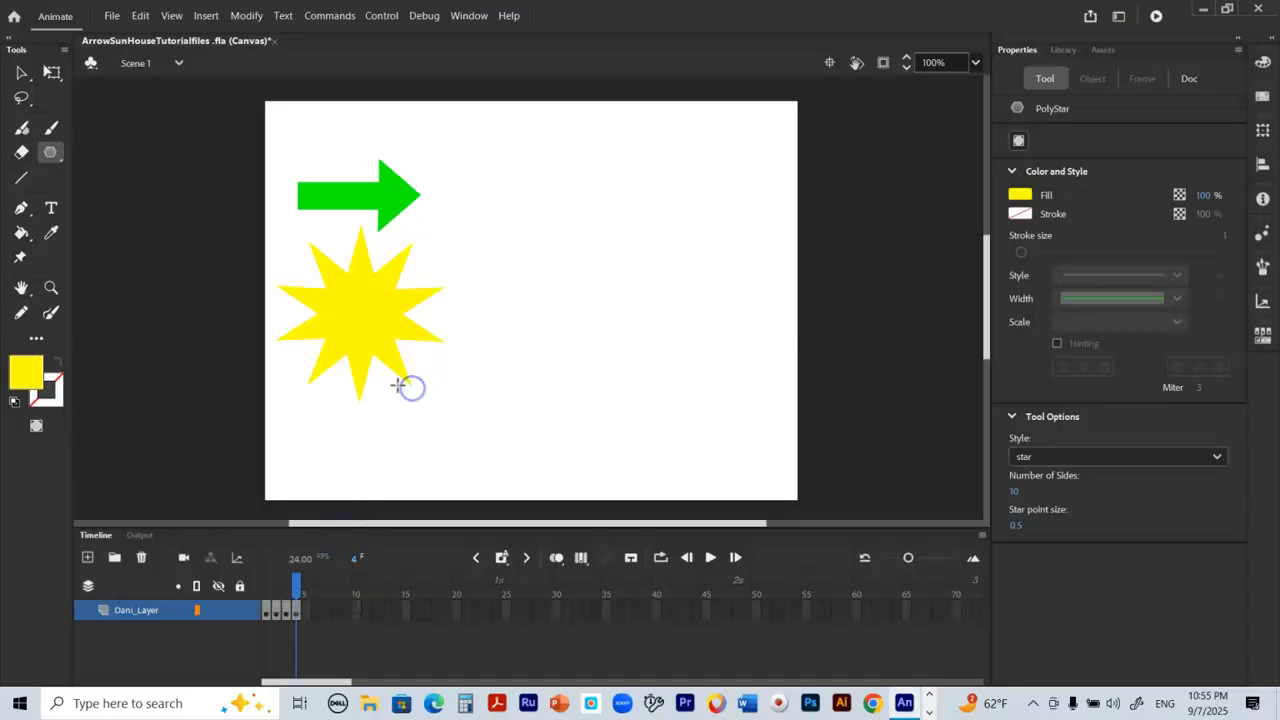
# Step: Move the yellow star down so that it sits clear of the arrow above it
pyautogui.click(19, 79)
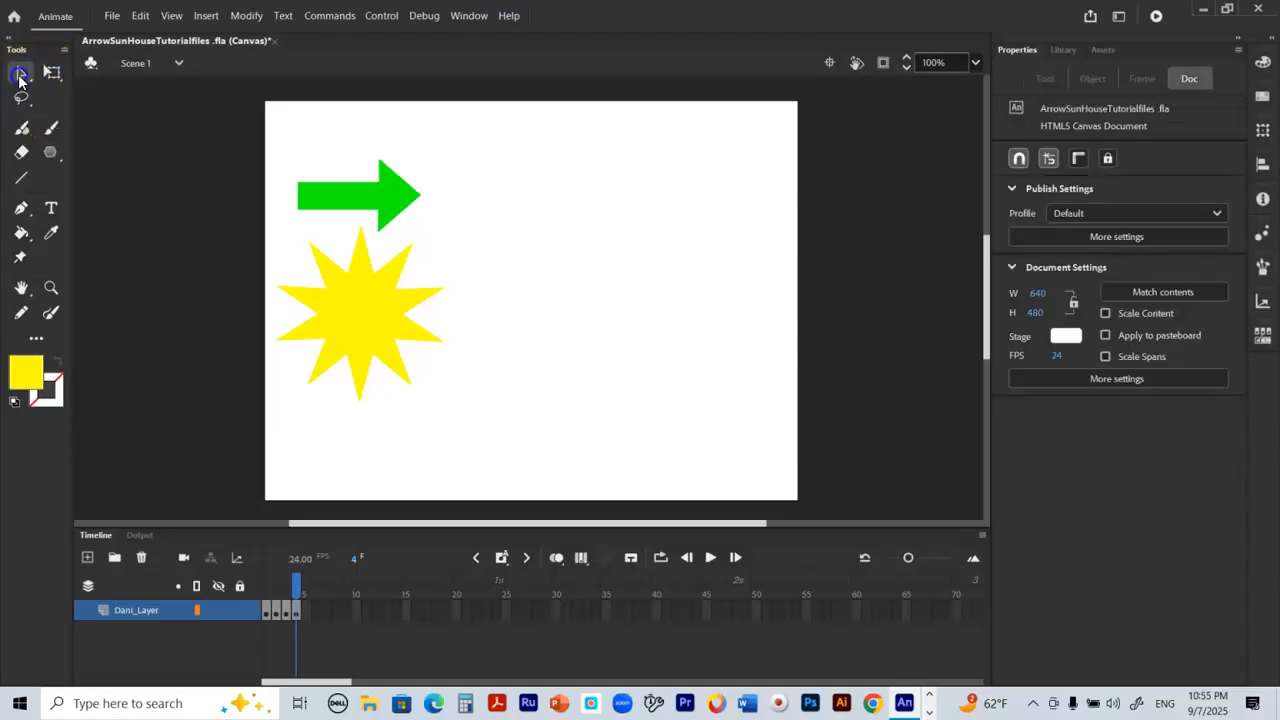
pyautogui.moveTo(360, 349); pyautogui.dragTo(385, 381)
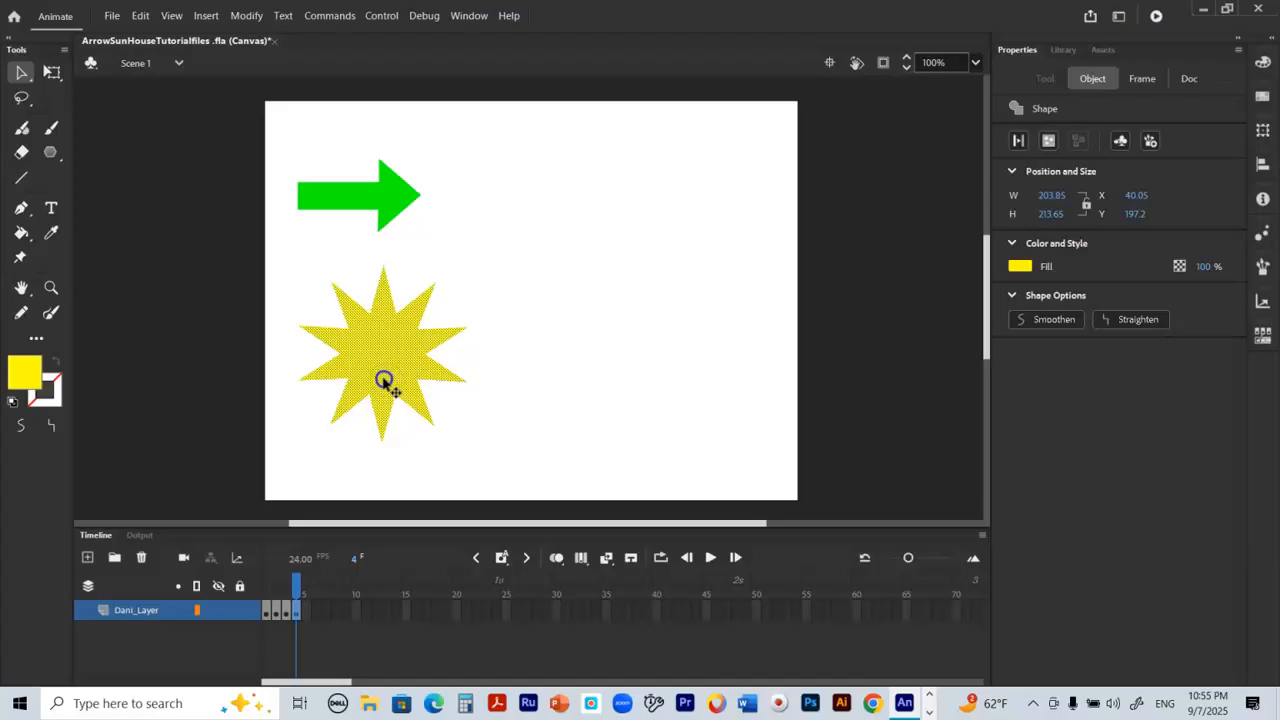
pyautogui.click(508, 403)
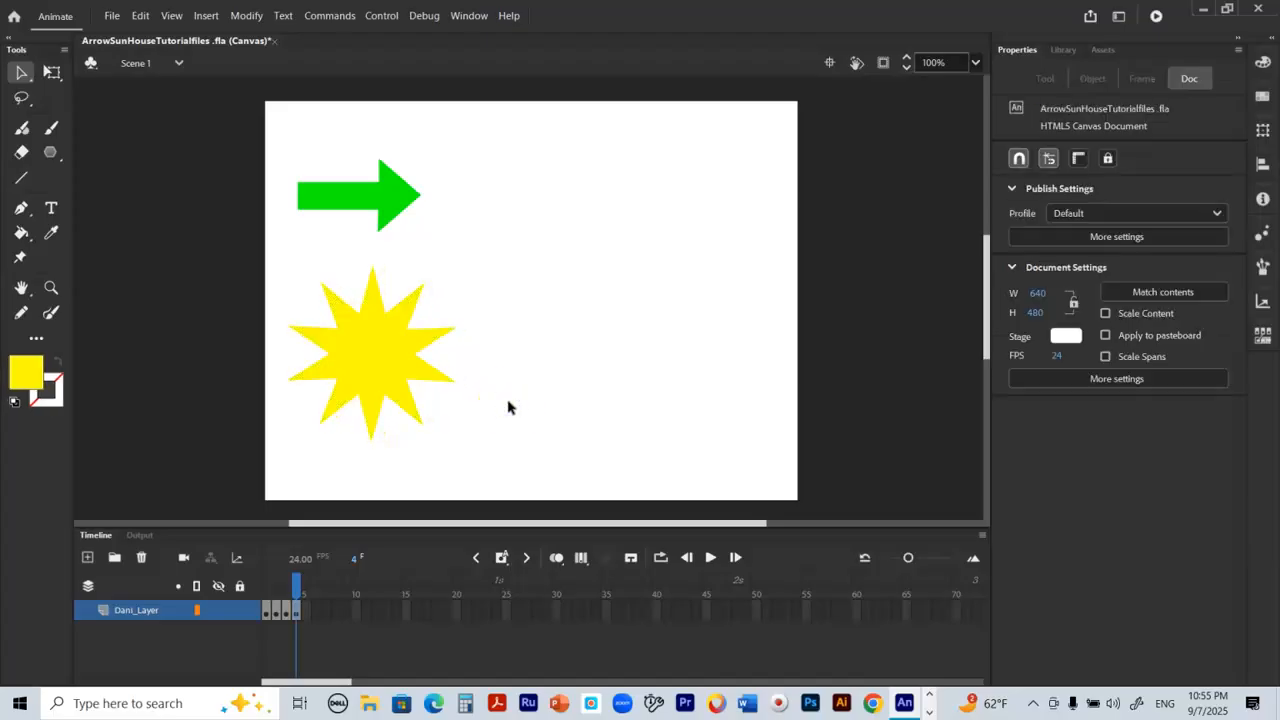
# Step: Examine the finished sun on reference frame 3 and return to the drawing on frame 4
pyautogui.click(286, 574)
pyautogui.click(285, 574)
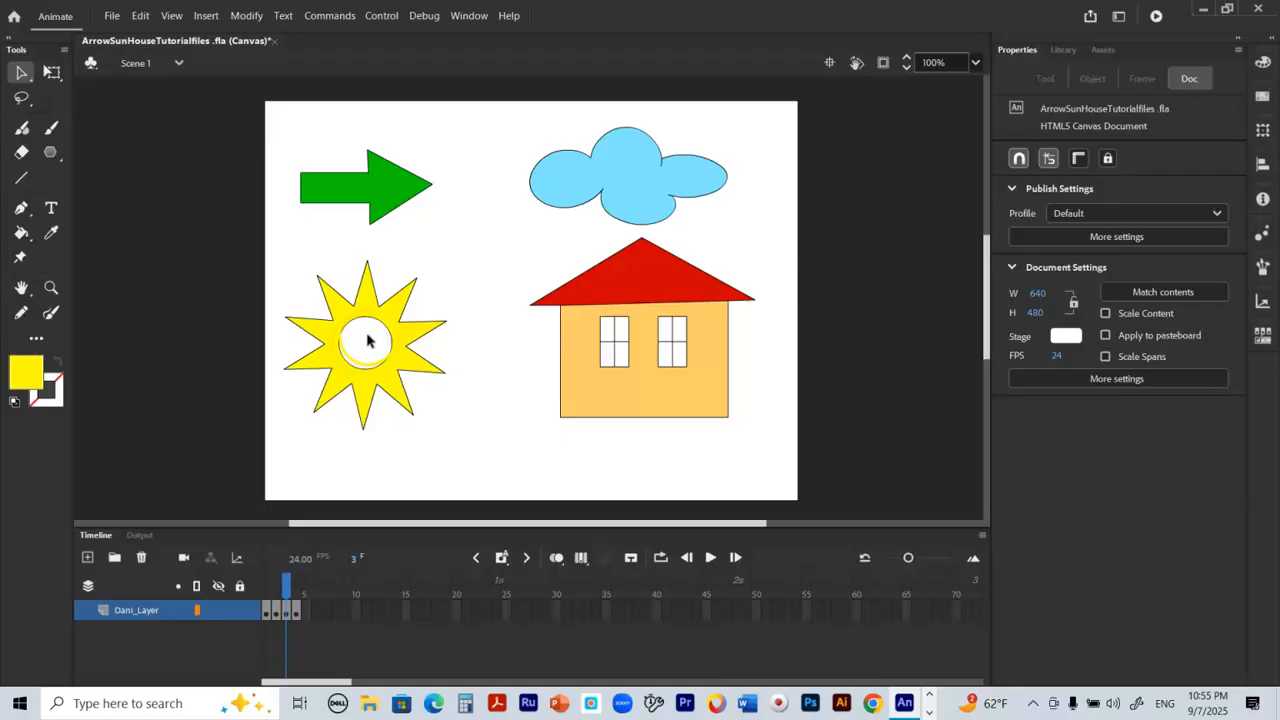
pyautogui.click(296, 582)
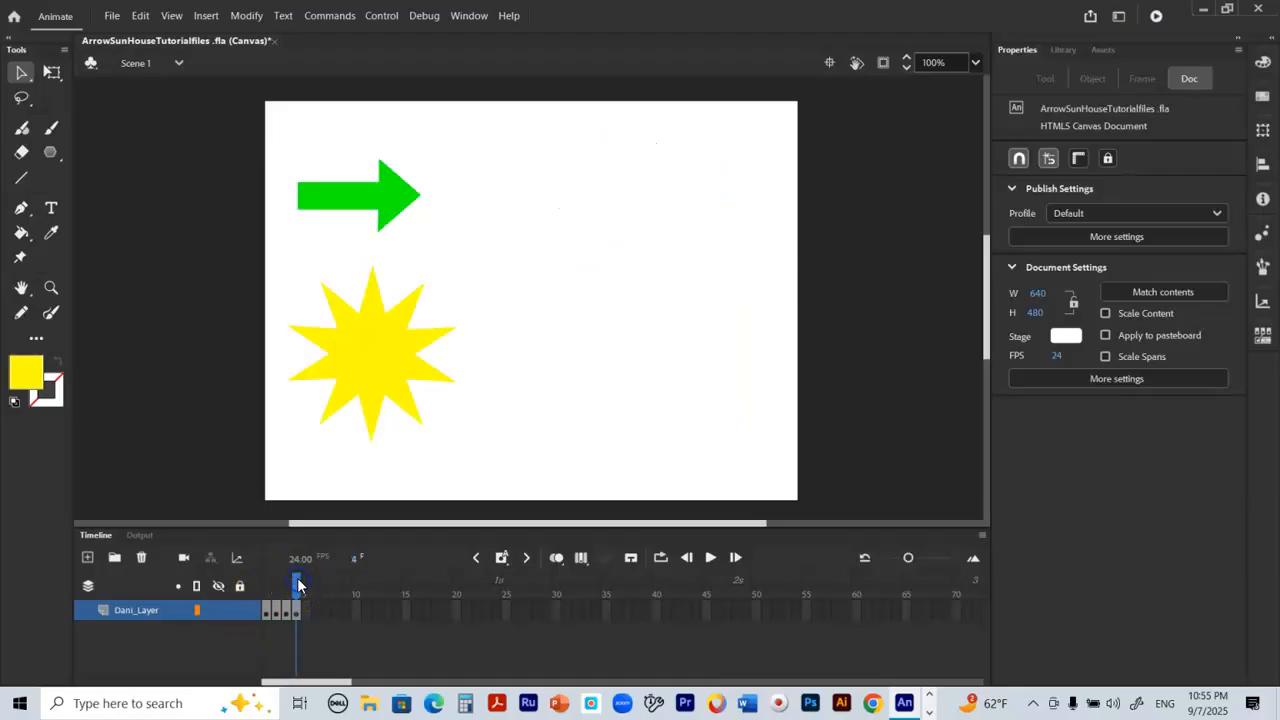
# Step: Draw a dark grey (#666666) circle, about 65 by 65 px, with the Oval tool beside the yellow star
pyautogui.click(46, 155)
pyautogui.moveTo(46, 155); pyautogui.dragTo(108, 195)
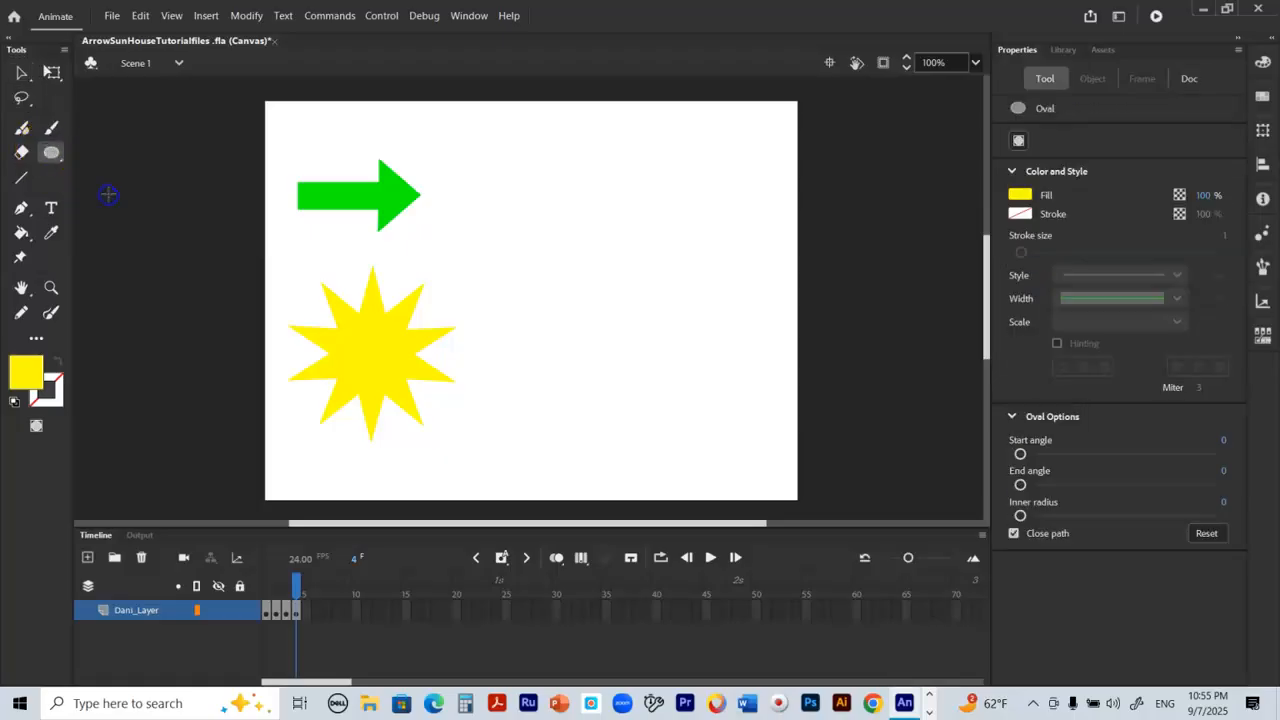
pyautogui.click(25, 369)
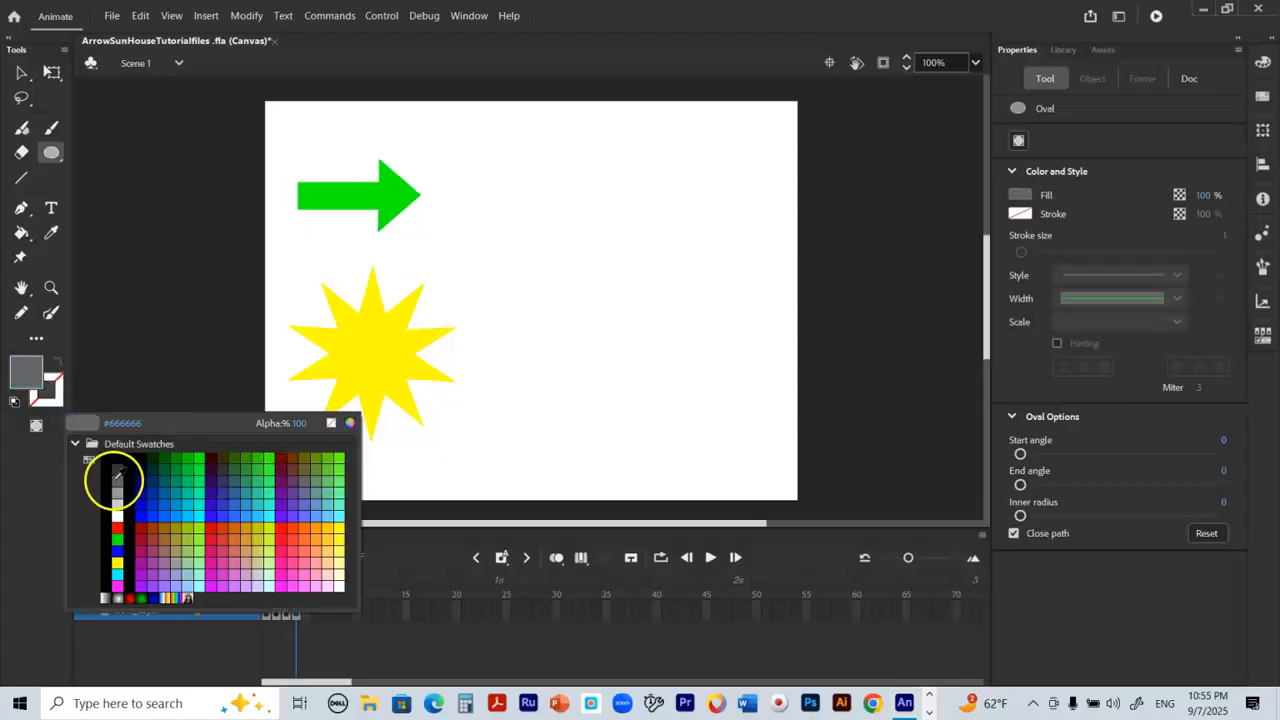
pyautogui.click(116, 474)
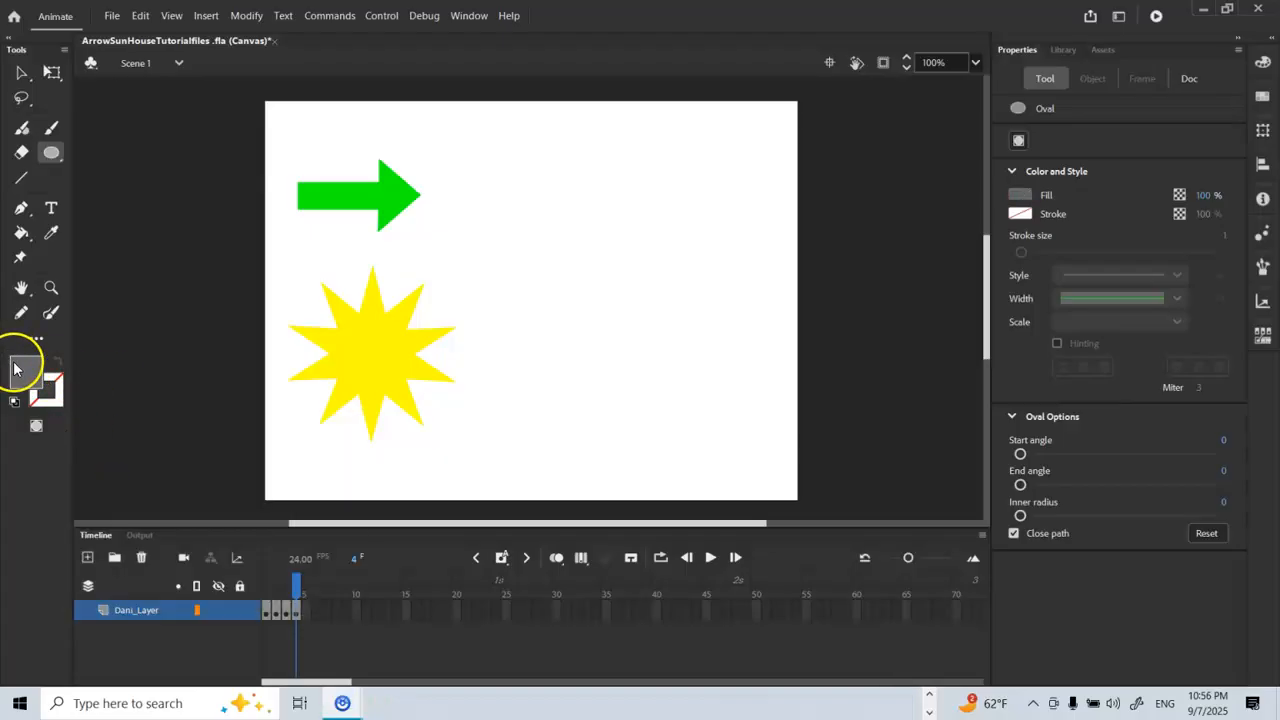
pyautogui.moveTo(491, 334); pyautogui.dragTo(542, 391)
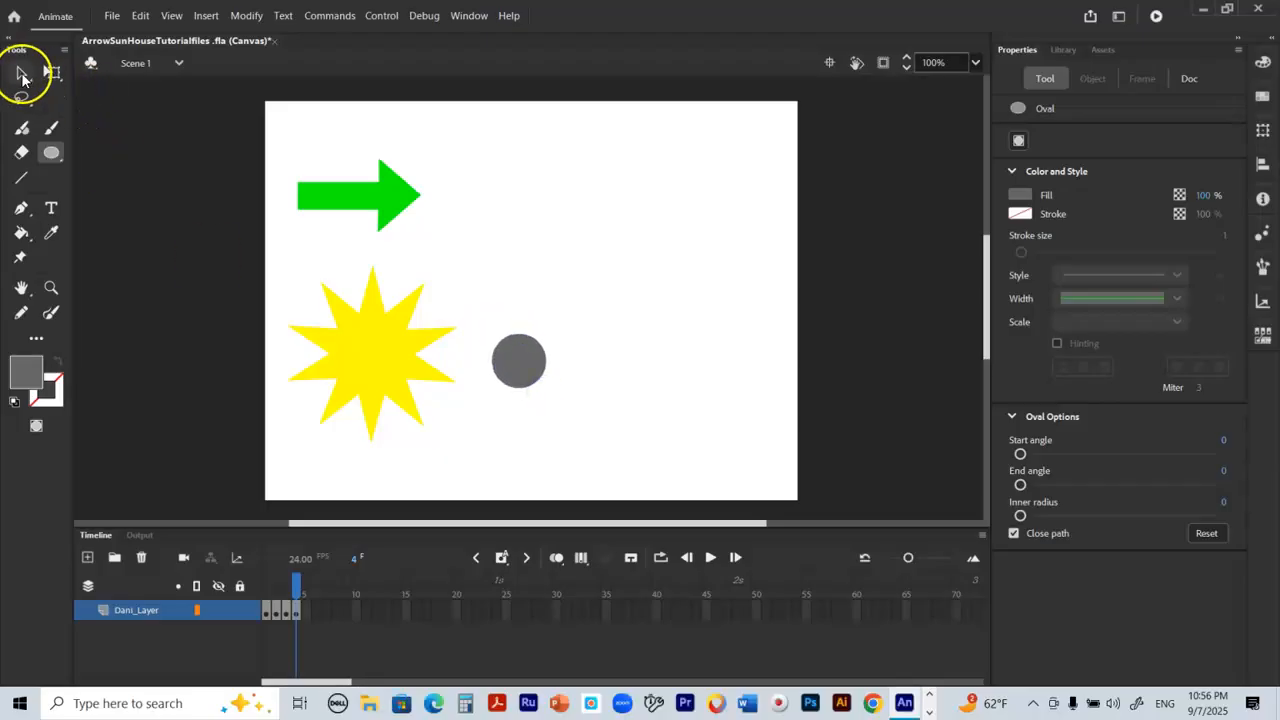
# Step: Cut a round hole in the star's centre by placing the grey circle on it, deselecting it and moving it back off
pyautogui.click(21, 72)
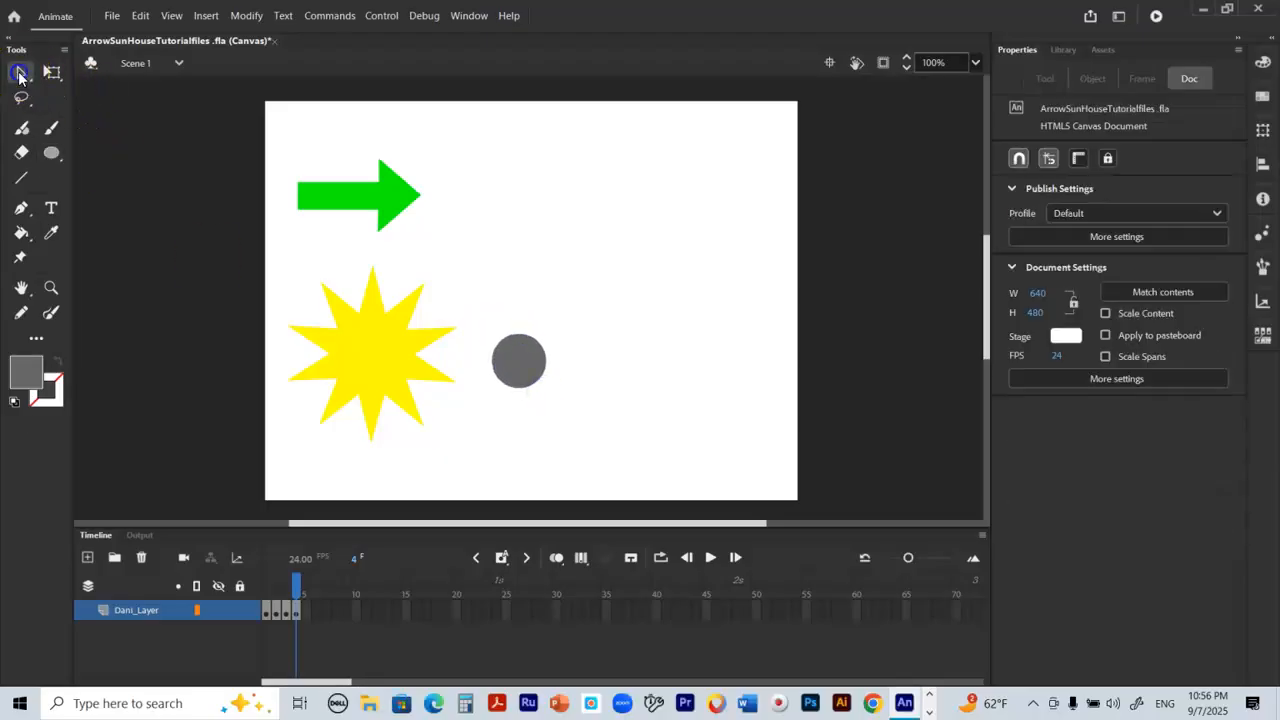
pyautogui.click(500, 358)
pyautogui.moveTo(535, 362); pyautogui.dragTo(388, 353)
pyautogui.click(537, 367)
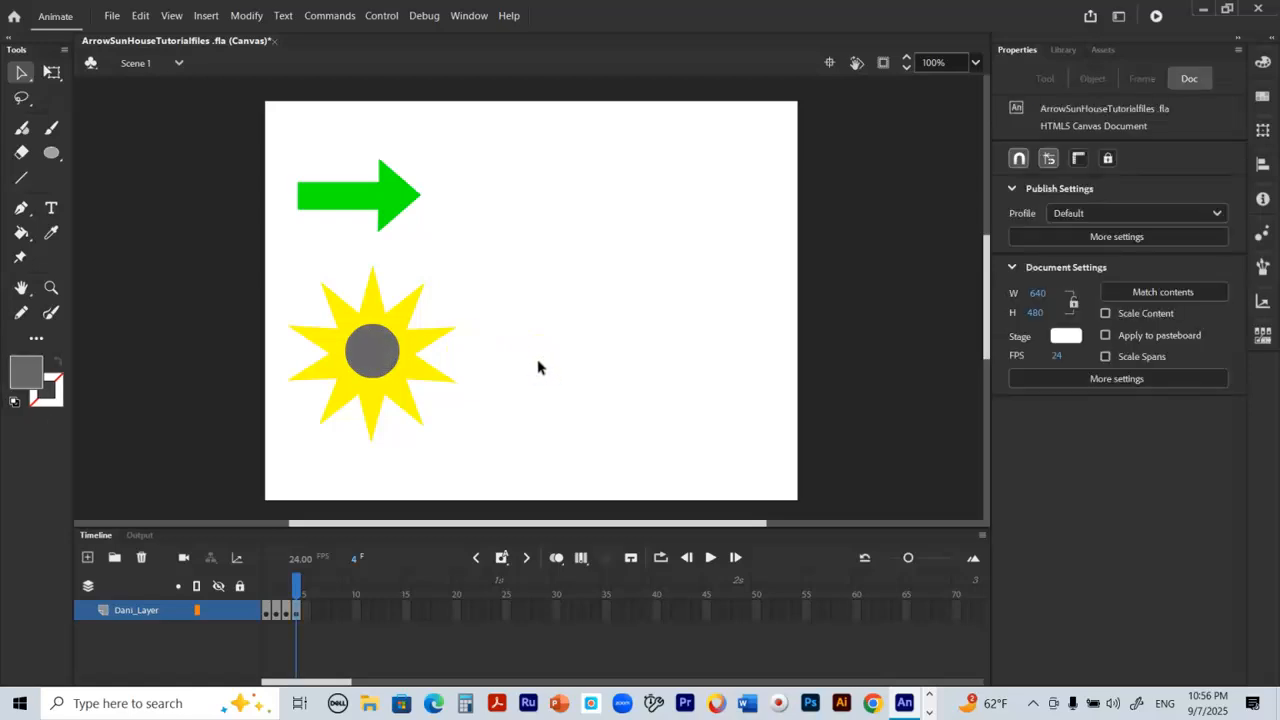
pyautogui.click(375, 355)
pyautogui.moveTo(375, 355); pyautogui.dragTo(575, 354)
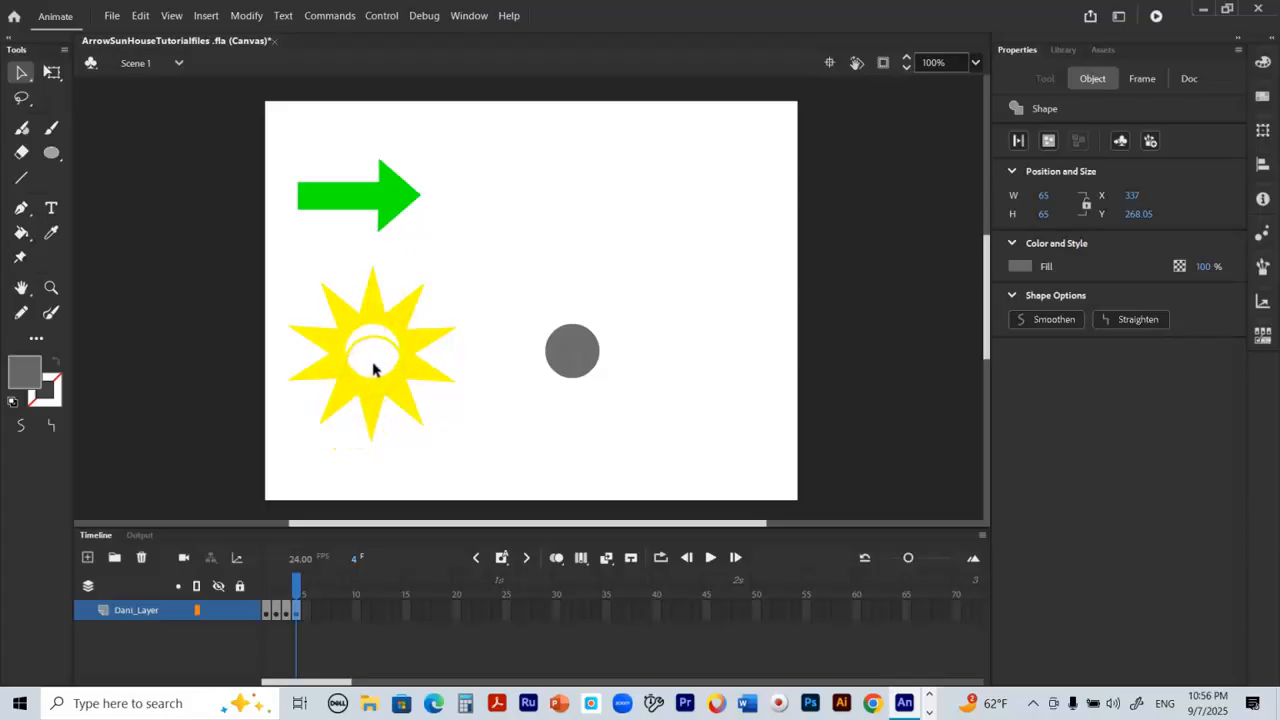
# Step: Shift the holed yellow star slightly left and delete the leftover grey circle
pyautogui.click(408, 340)
pyautogui.moveTo(408, 340)
pyautogui.mouseDown()
pyautogui.moveTo(597, 337)
pyautogui.moveTo(383, 347)
pyautogui.moveTo(409, 340)
pyautogui.mouseUp()
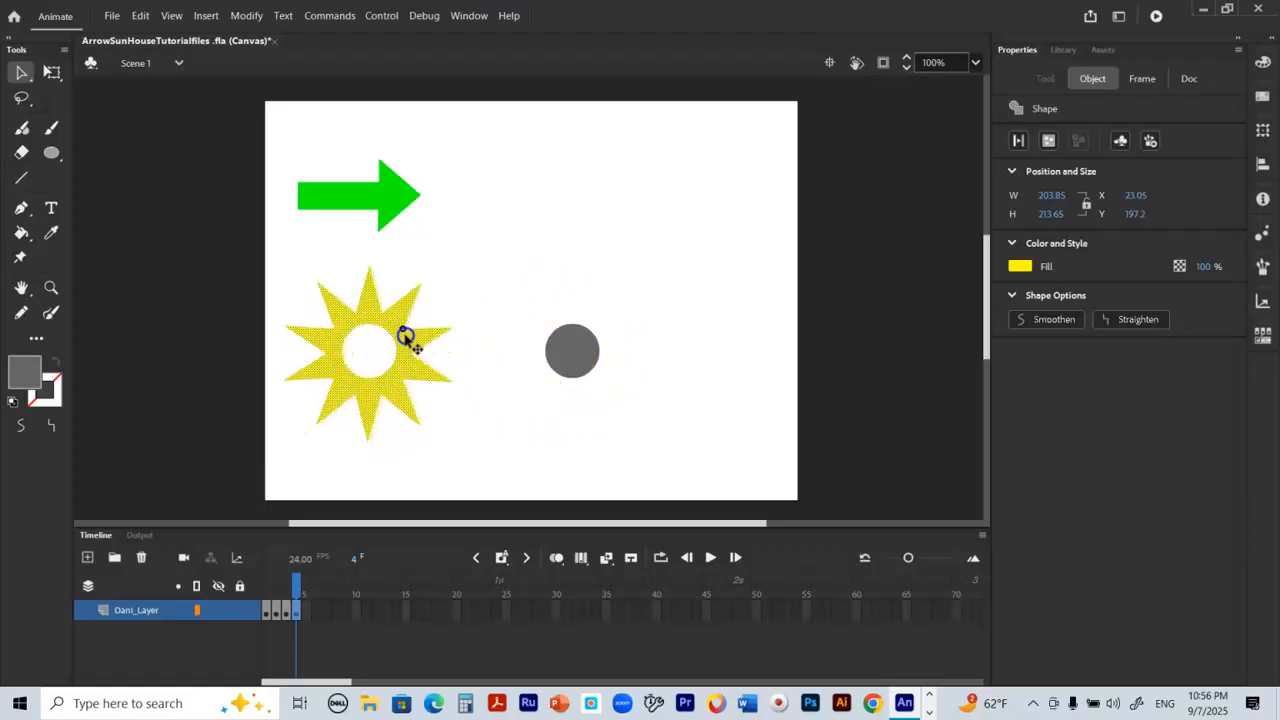
pyautogui.click(474, 406)
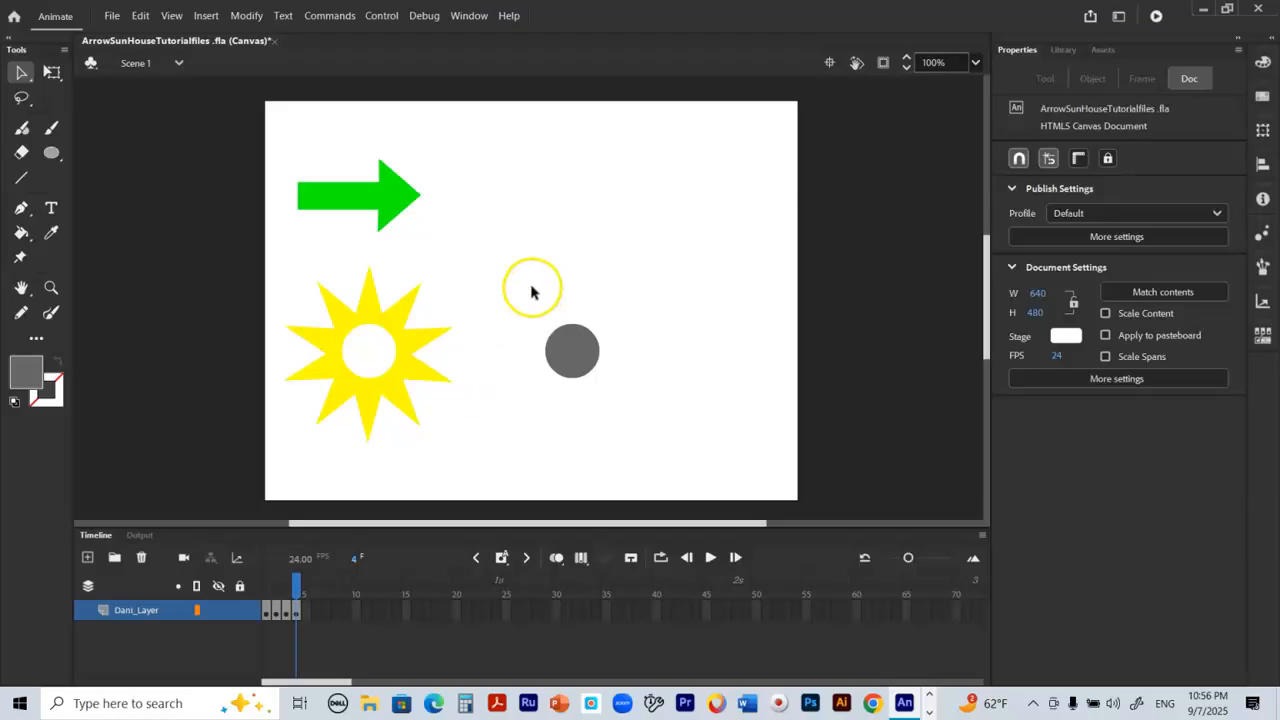
pyautogui.moveTo(501, 296); pyautogui.dragTo(661, 408)
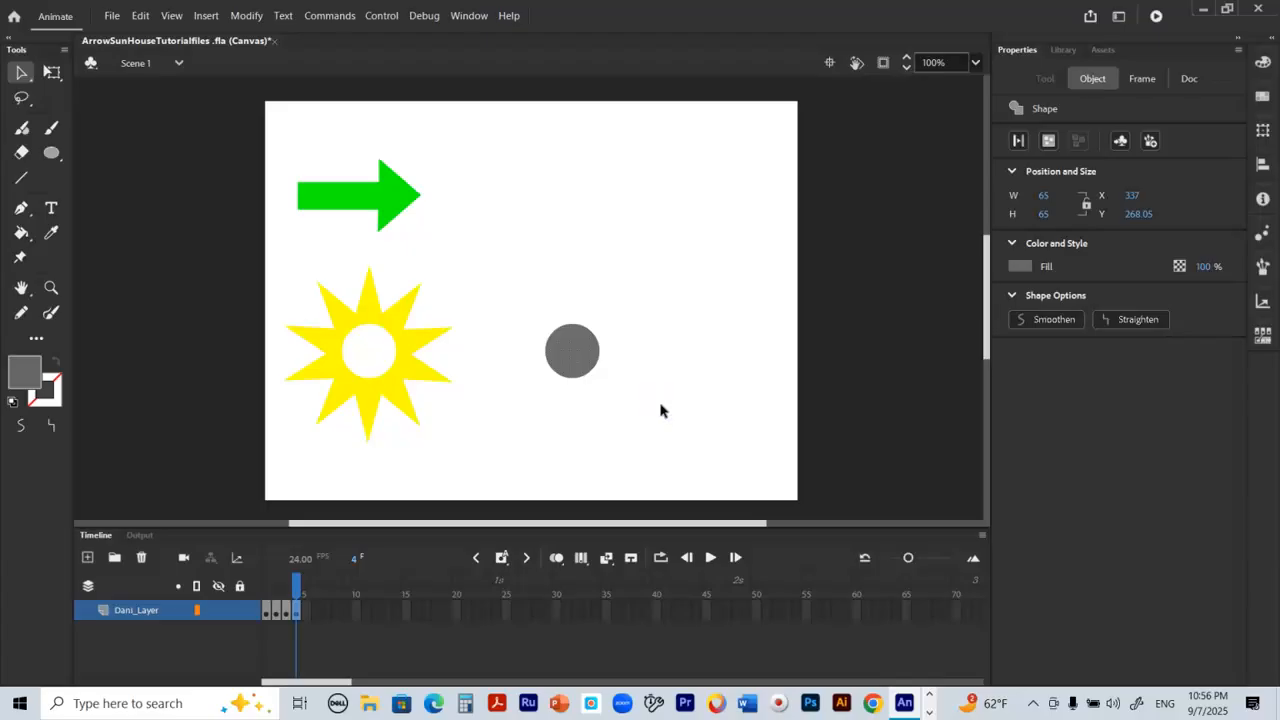
pyautogui.press('Delete')
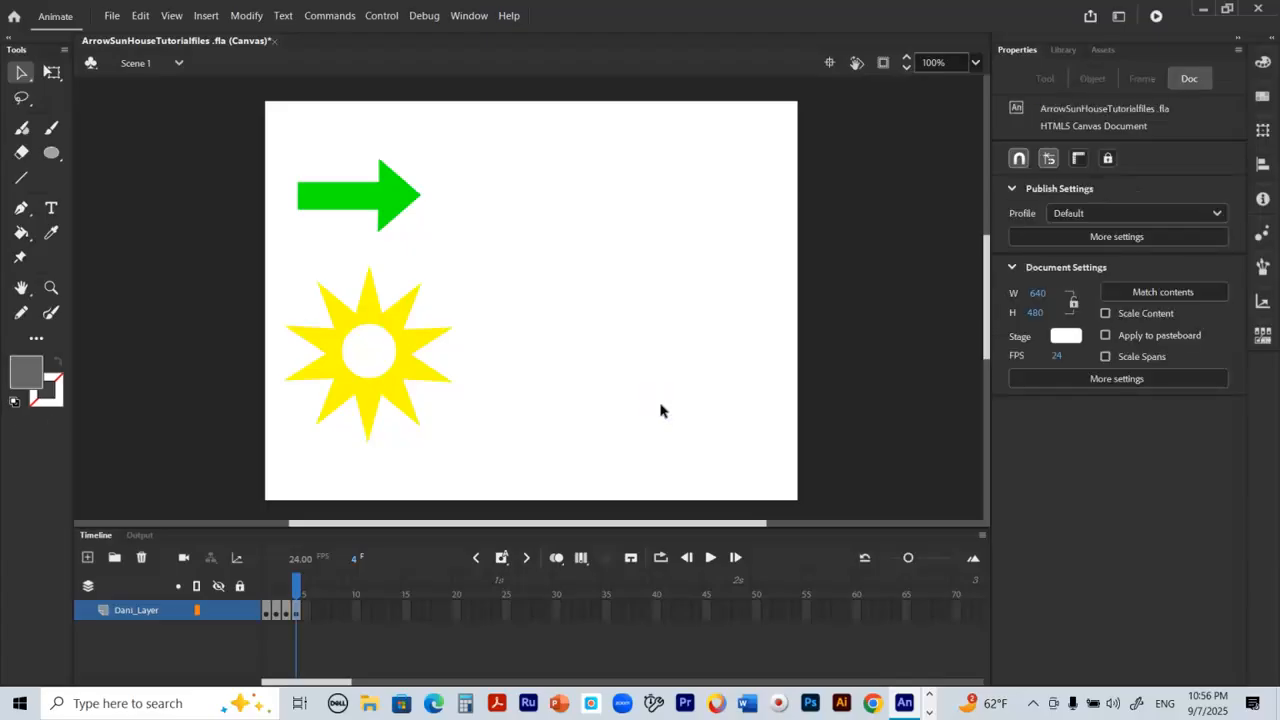
# Step: Check reference frame 3, and outline the sun and the arrow on frame 4 in black with the Ink Bottle tool
pyautogui.click(286, 580)
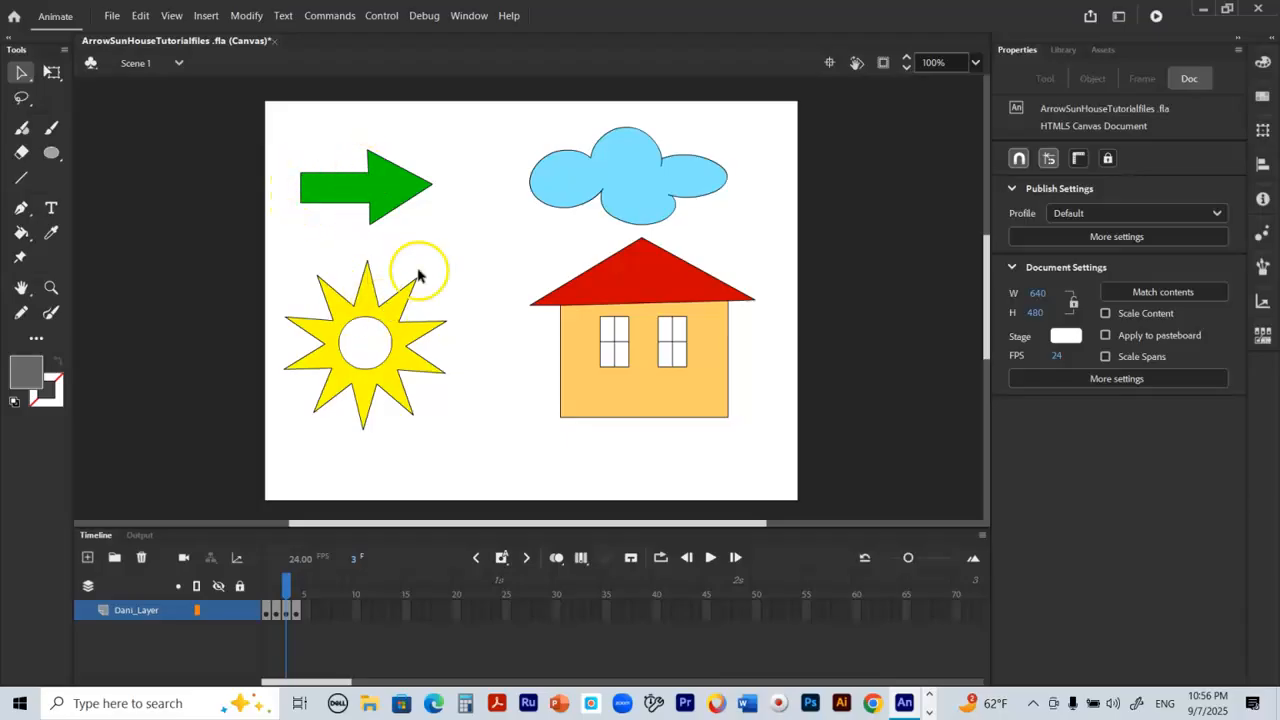
pyautogui.click(297, 584)
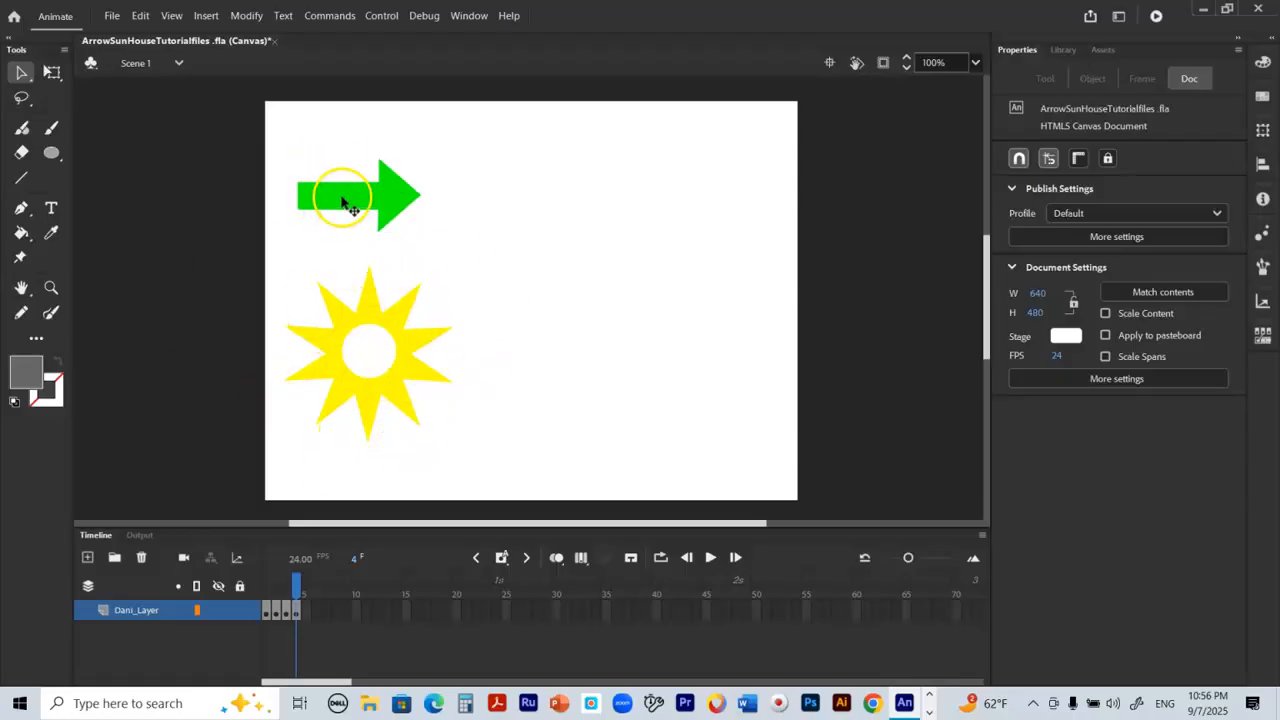
pyautogui.click(62, 390)
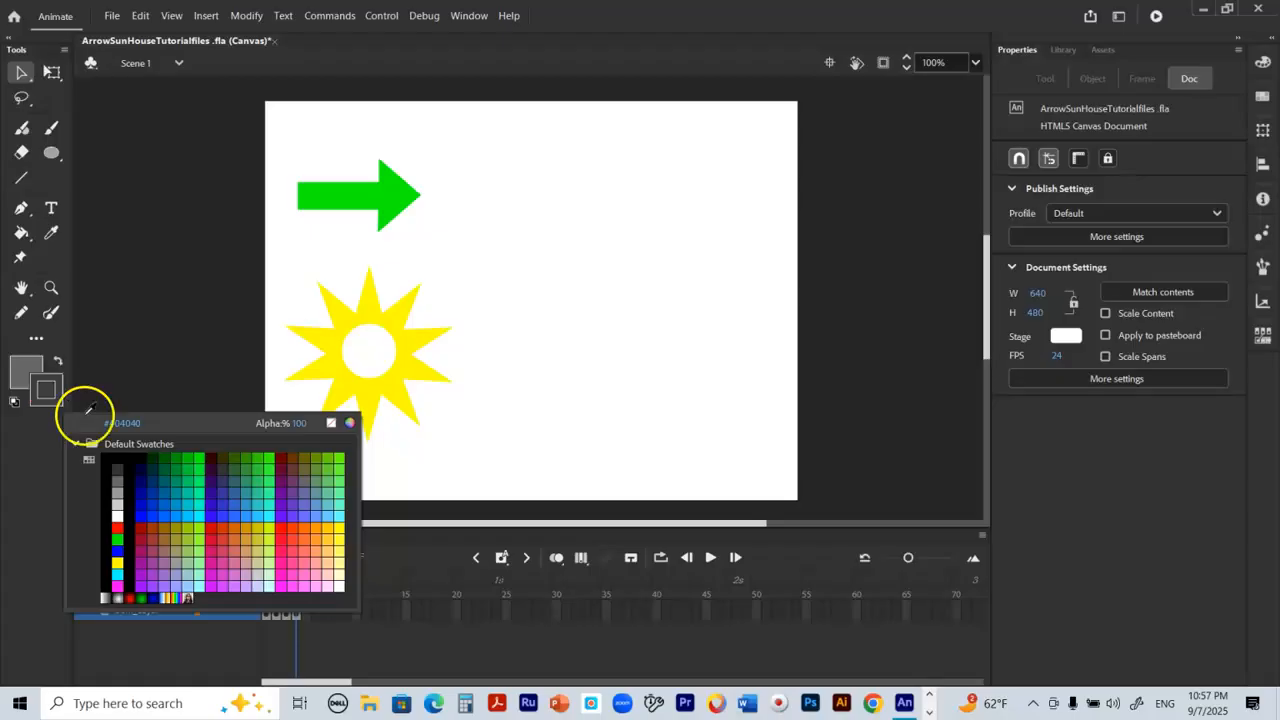
pyautogui.click(118, 459)
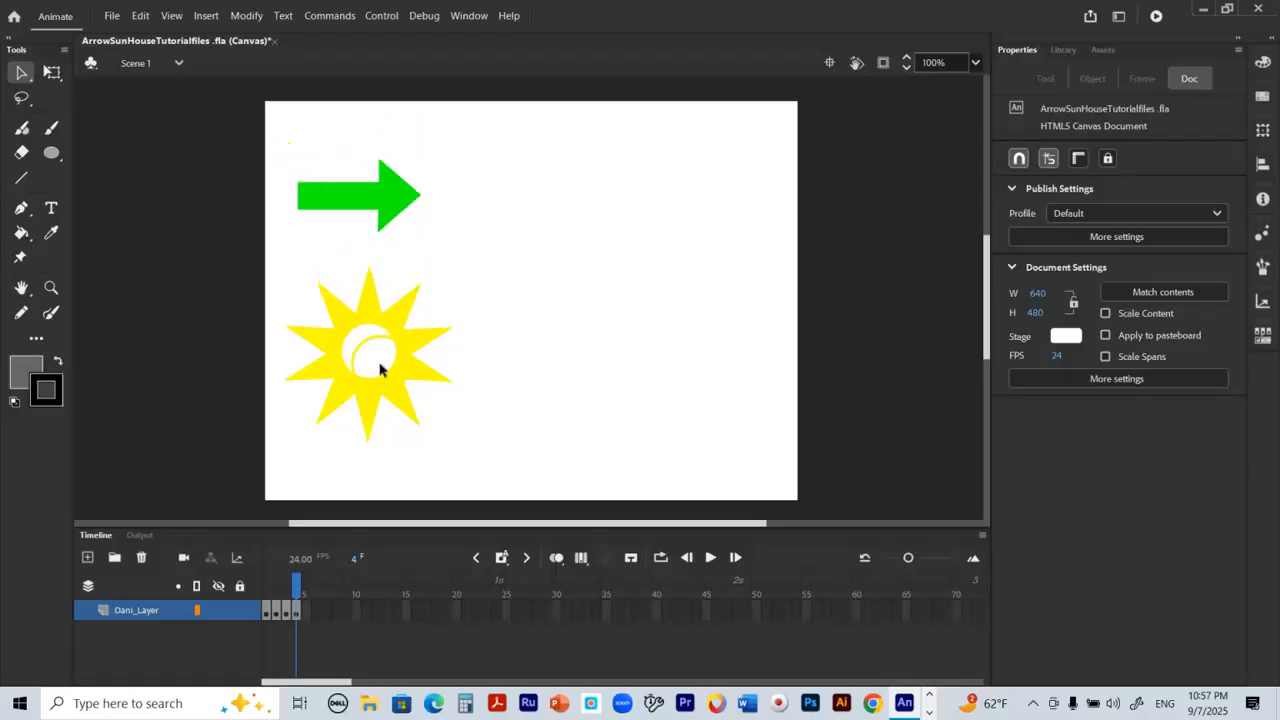
pyautogui.click(24, 234)
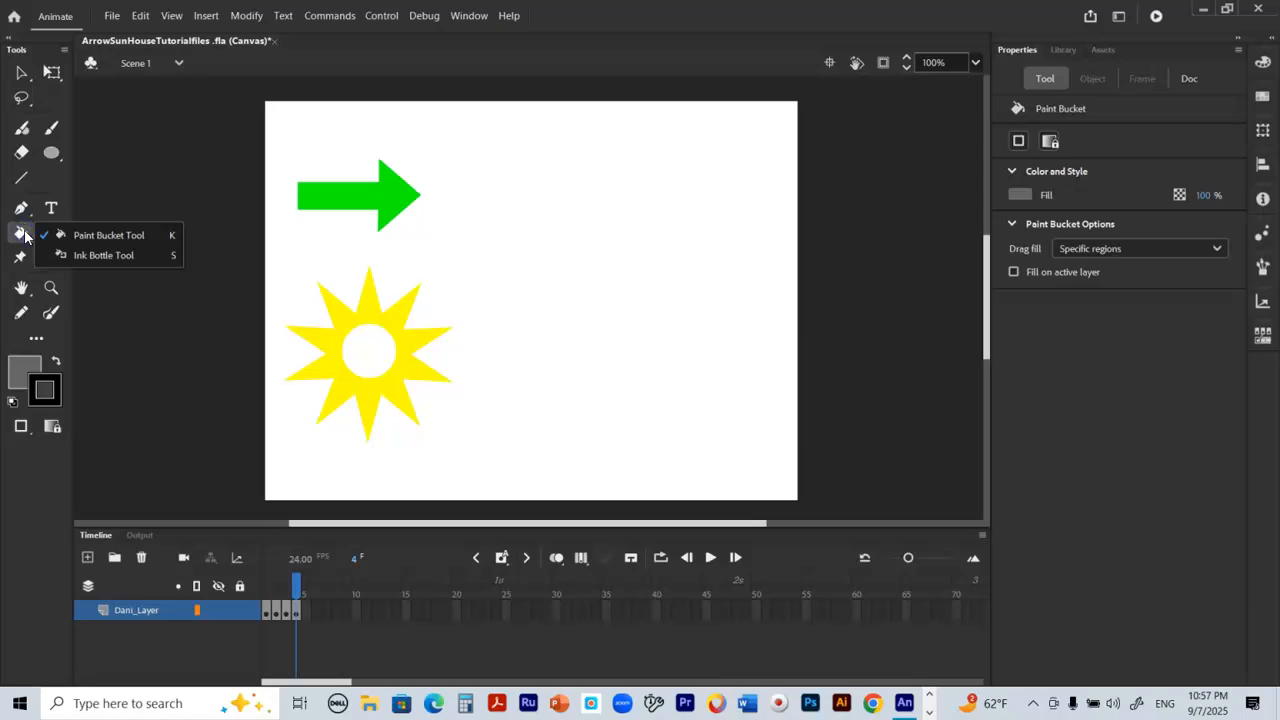
pyautogui.click(97, 256)
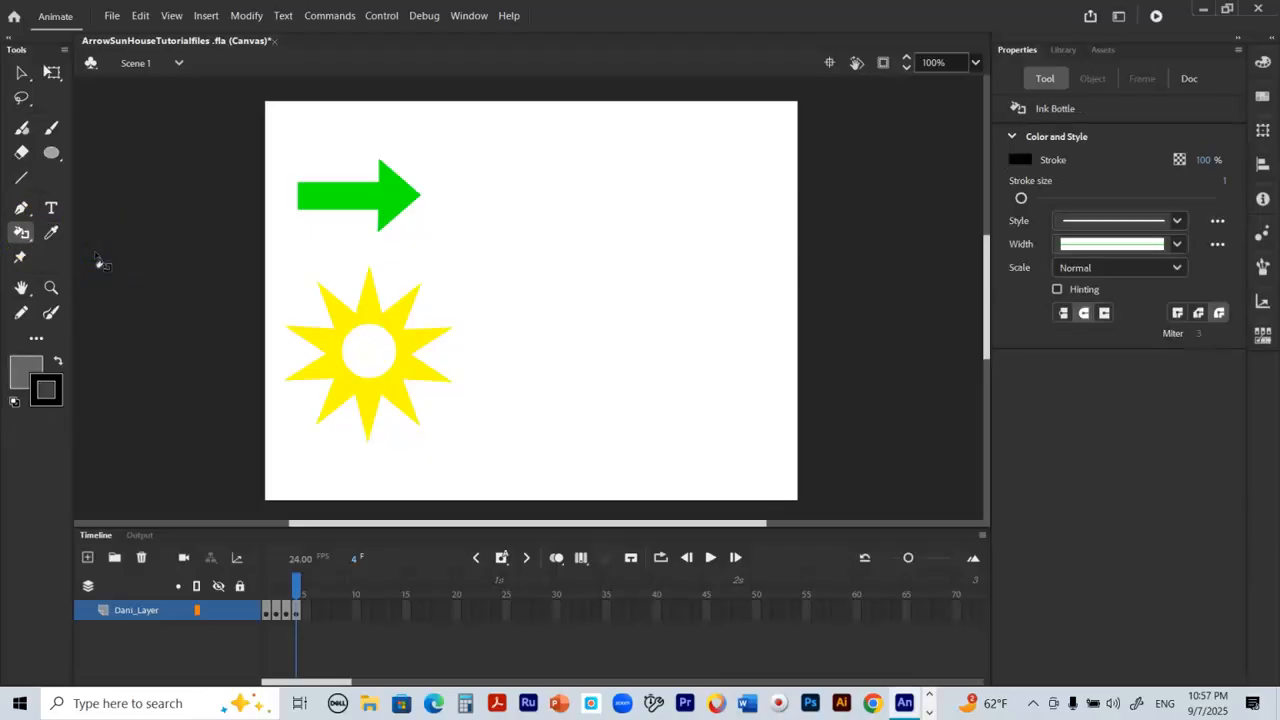
pyautogui.click(366, 293)
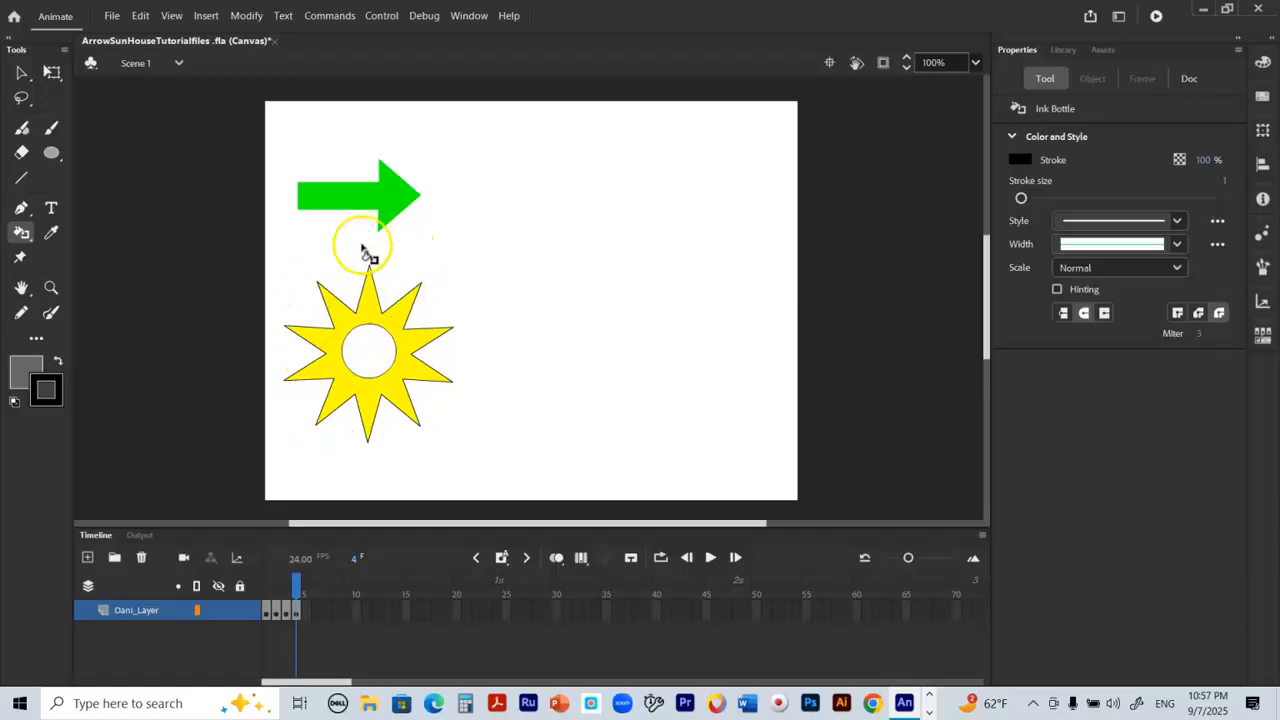
pyautogui.click(362, 210)
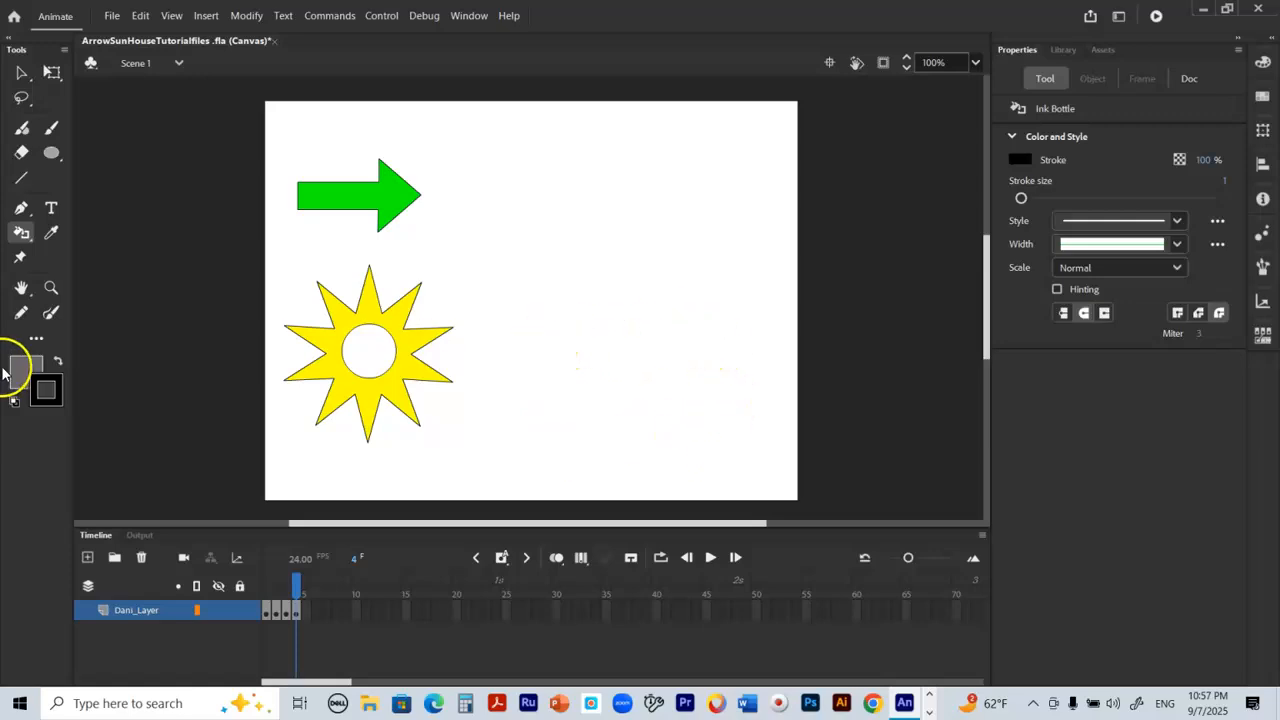
# Step: Draw the house body as a light orange rectangle with a black outline to the right of the sun
pyautogui.click(51, 155)
pyautogui.moveTo(50, 155); pyautogui.dragTo(154, 151)
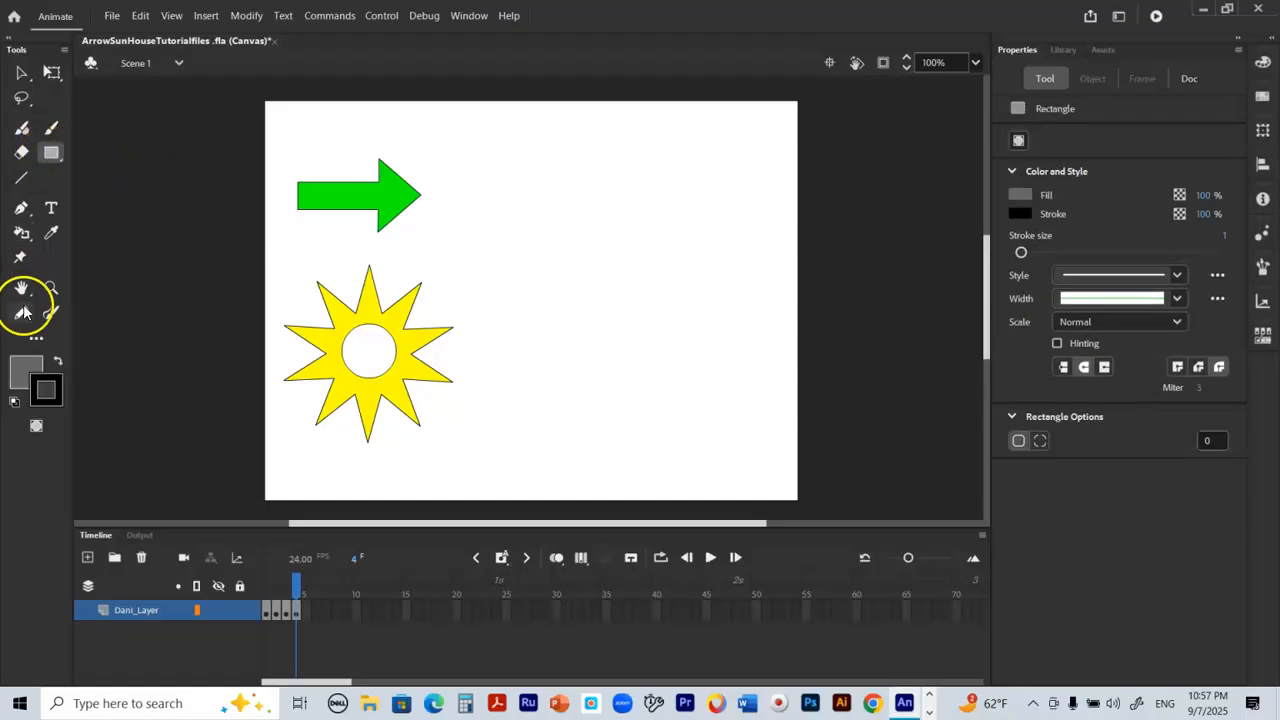
pyautogui.click(58, 382)
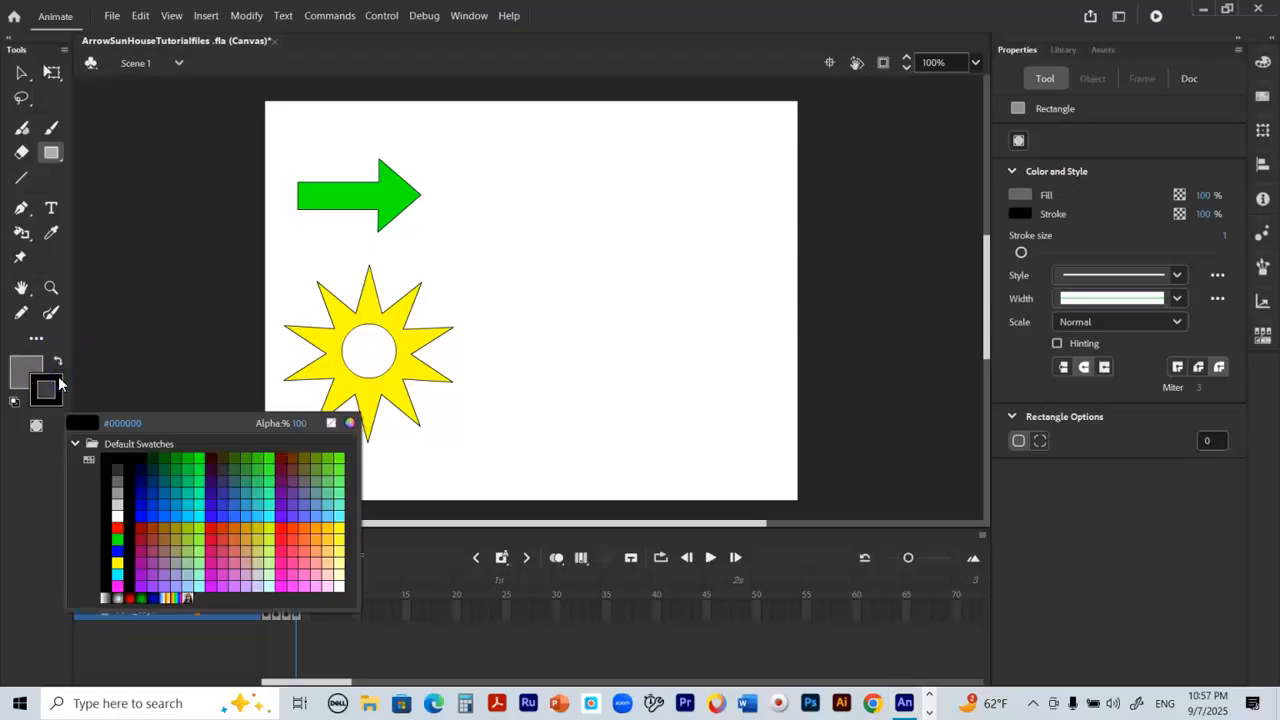
pyautogui.click(21, 367)
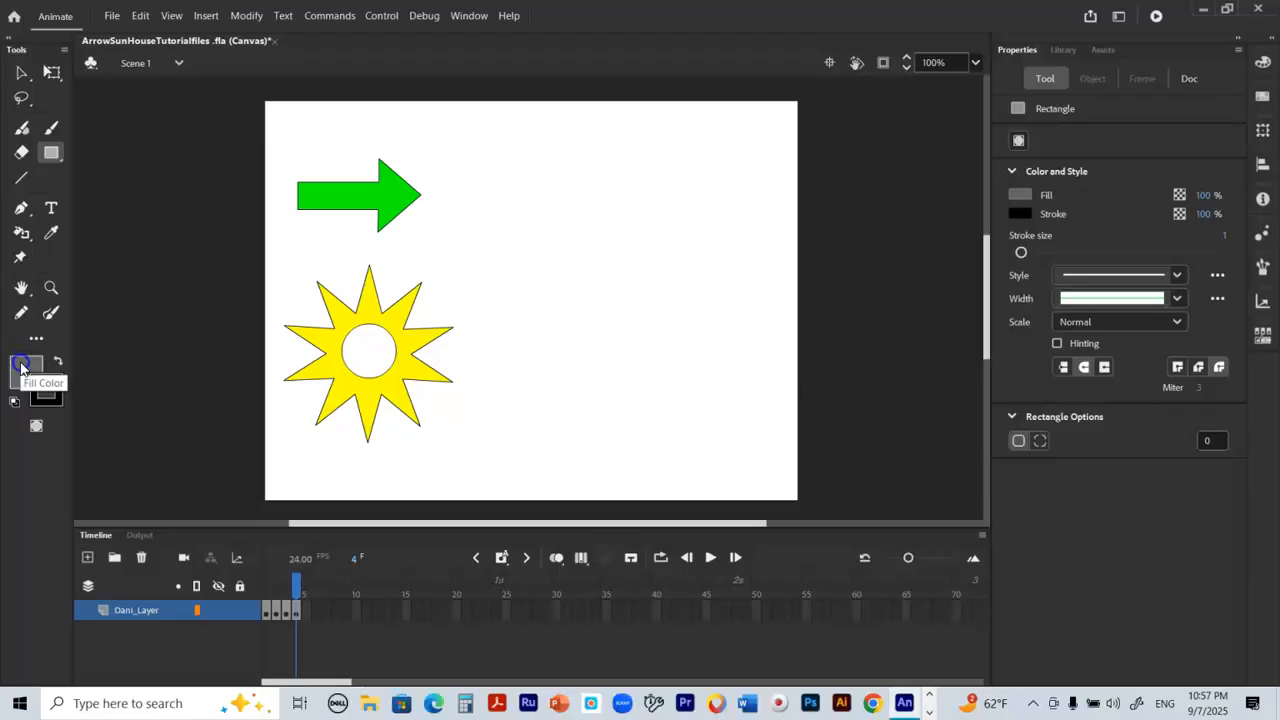
pyautogui.click(21, 367)
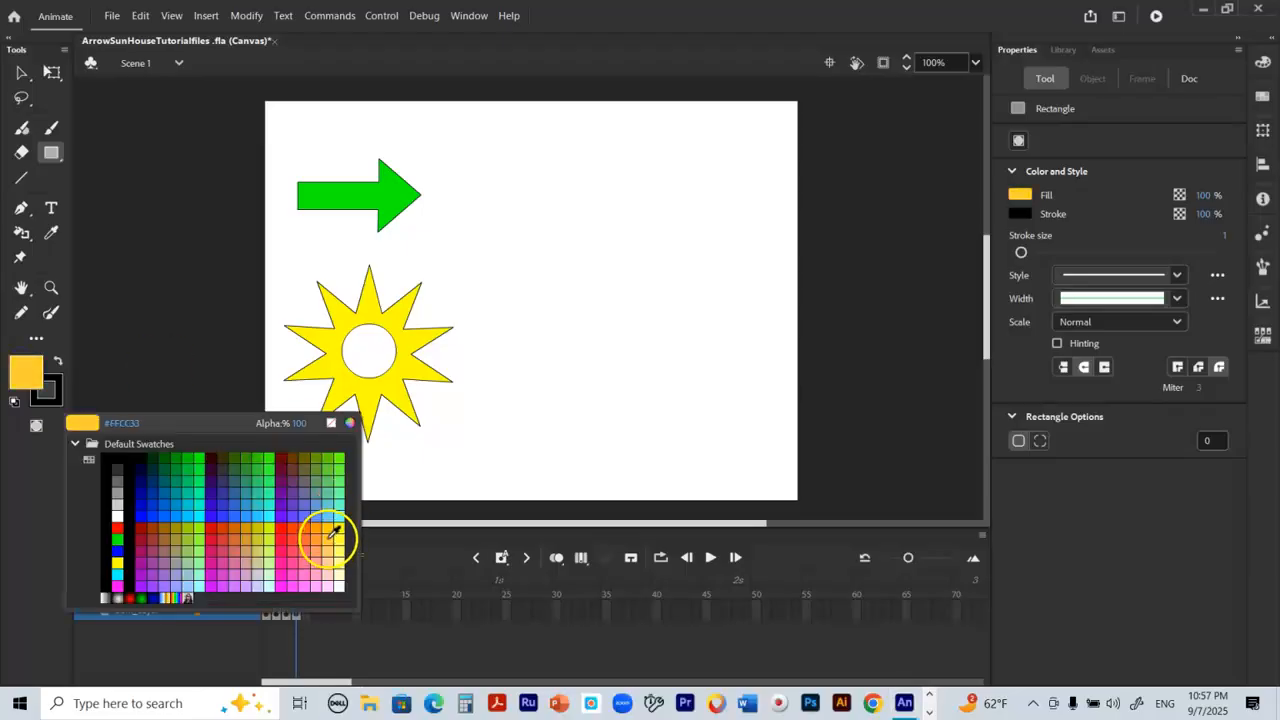
pyautogui.click(329, 557)
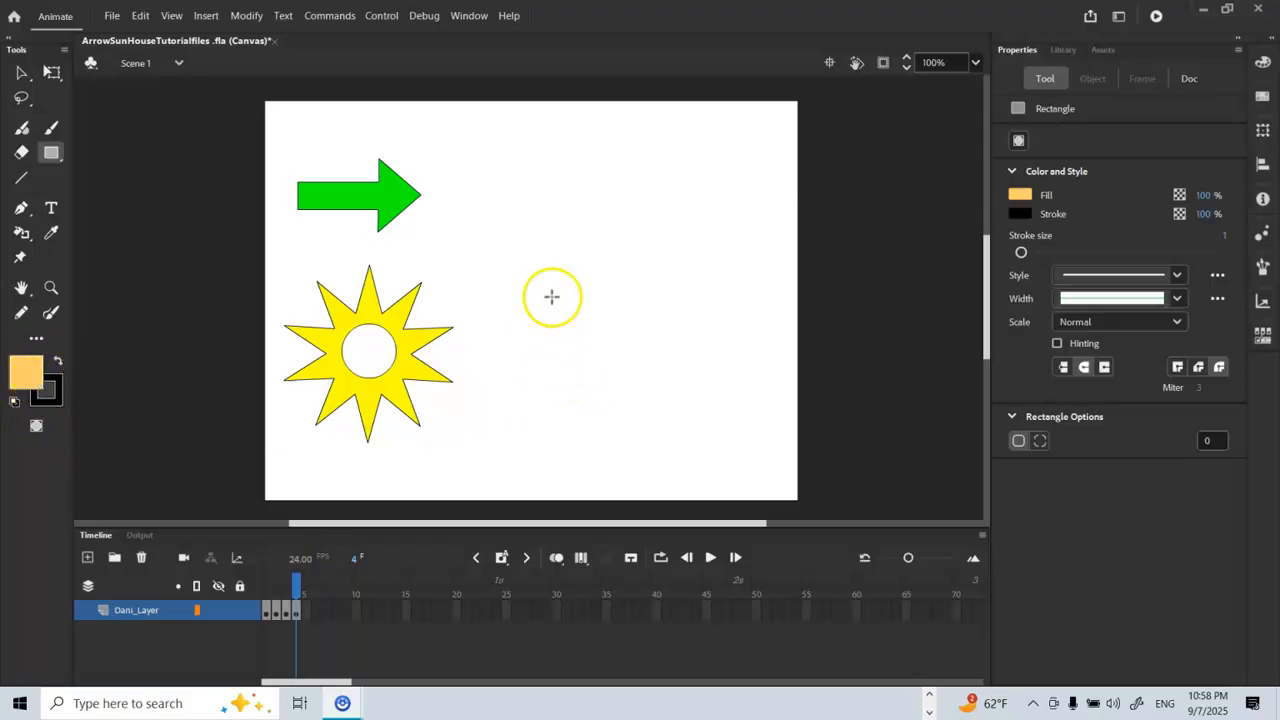
pyautogui.moveTo(551, 300); pyautogui.dragTo(720, 431)
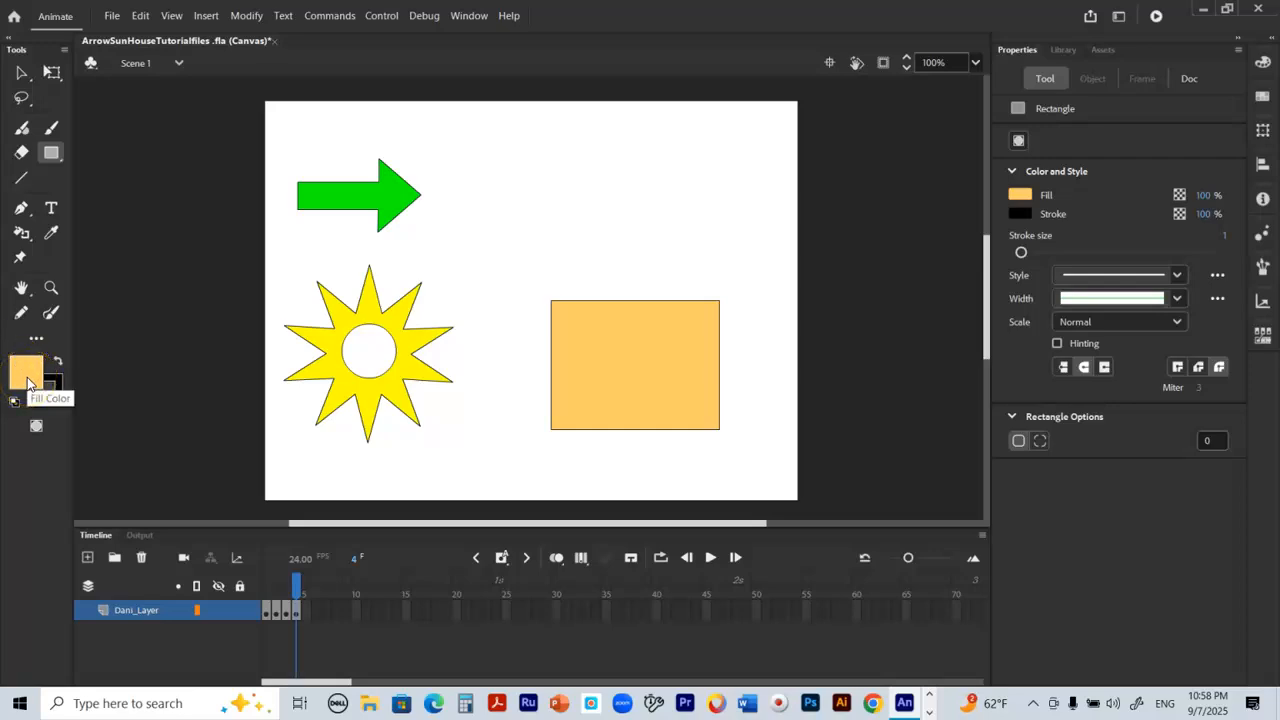
# Step: Draw a 3-sided polygon, about 225 by 196 px, with the PolyStar tool above the house body as its roof
pyautogui.click(52, 155)
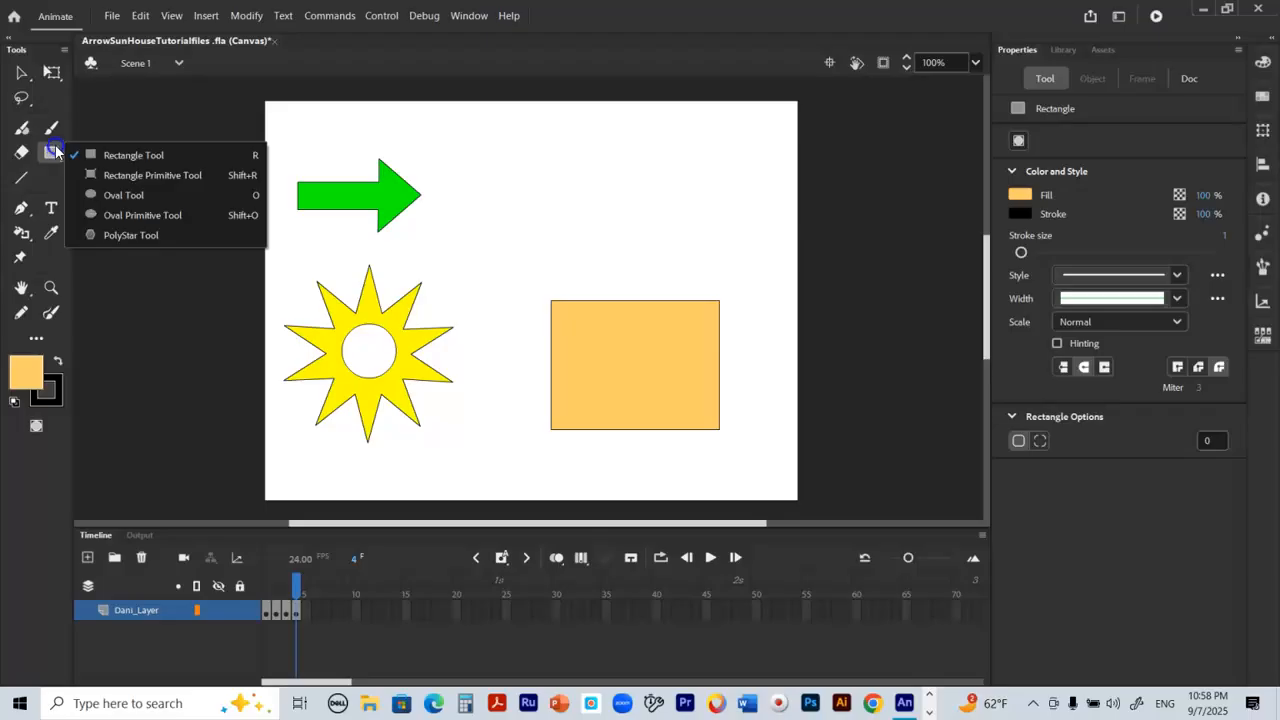
pyautogui.click(153, 236)
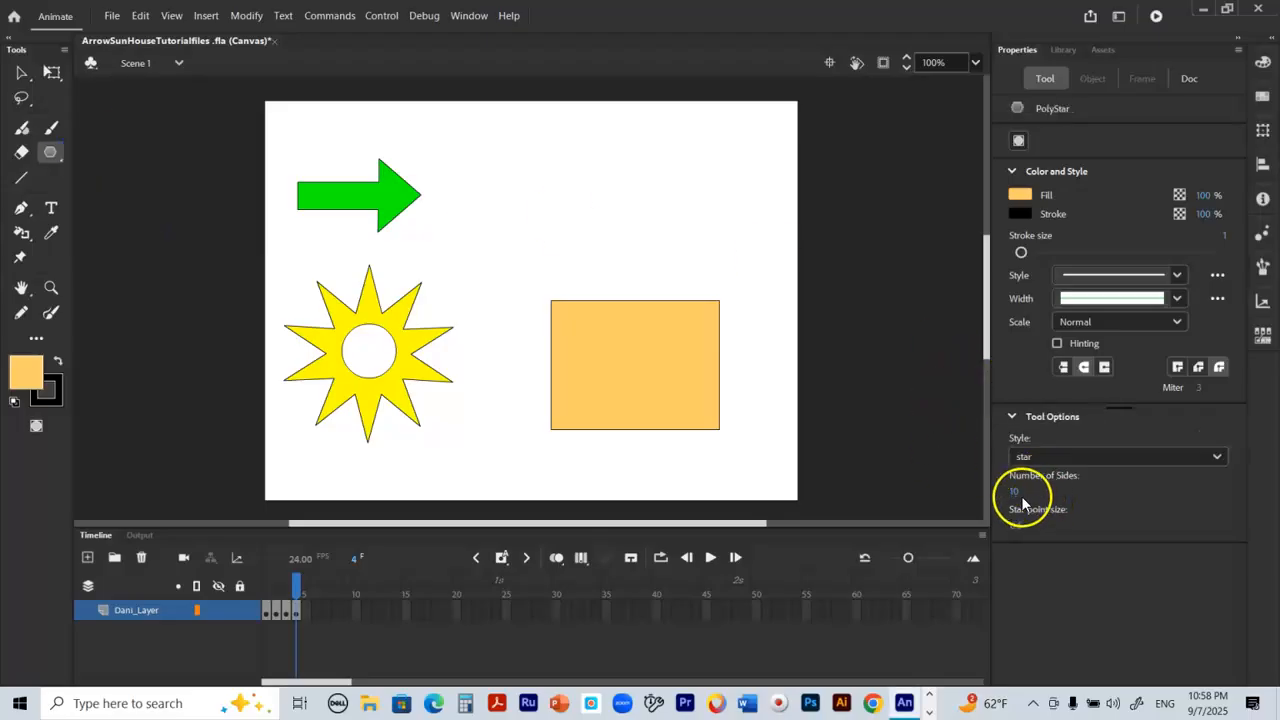
pyautogui.click(1035, 458)
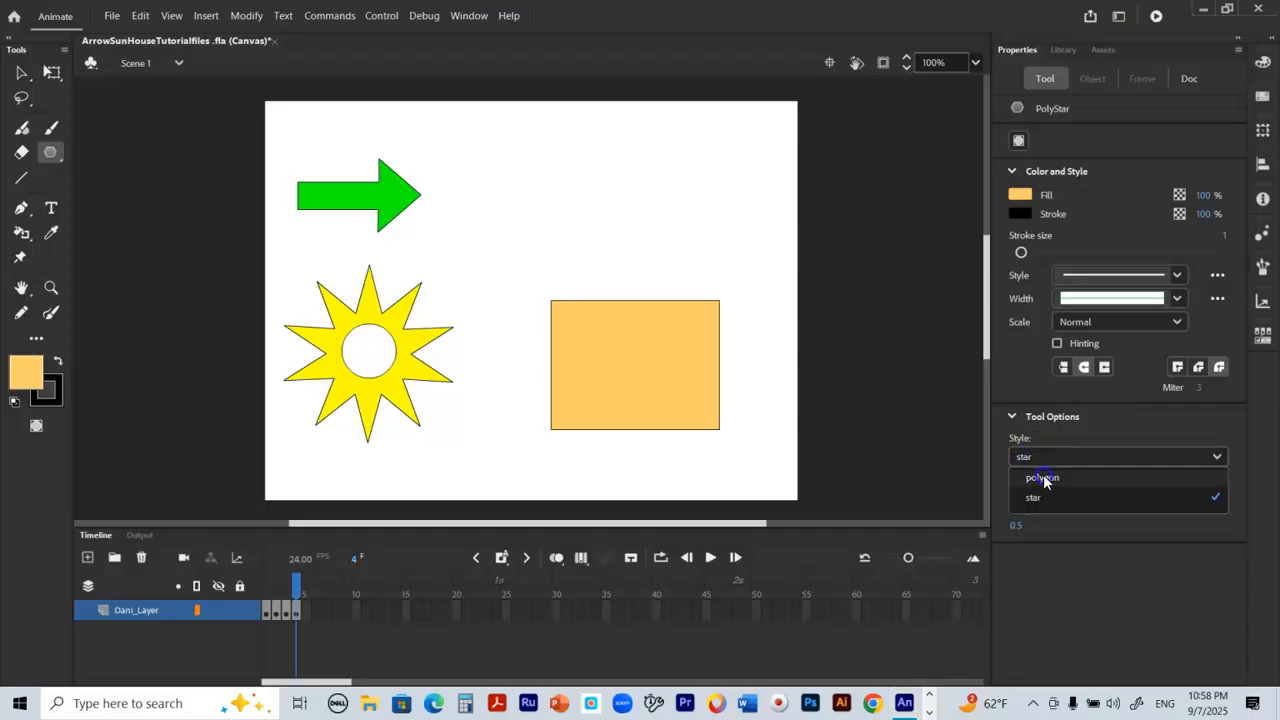
pyautogui.click(1043, 478)
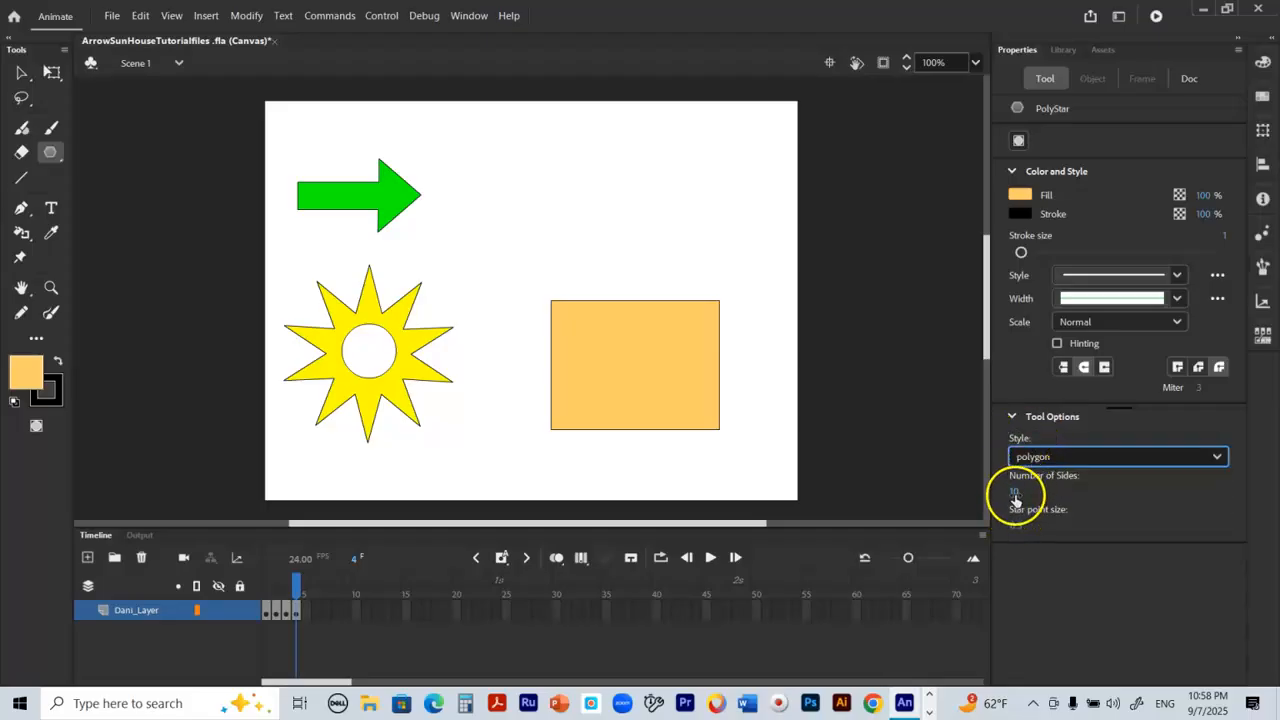
pyautogui.click(1015, 494)
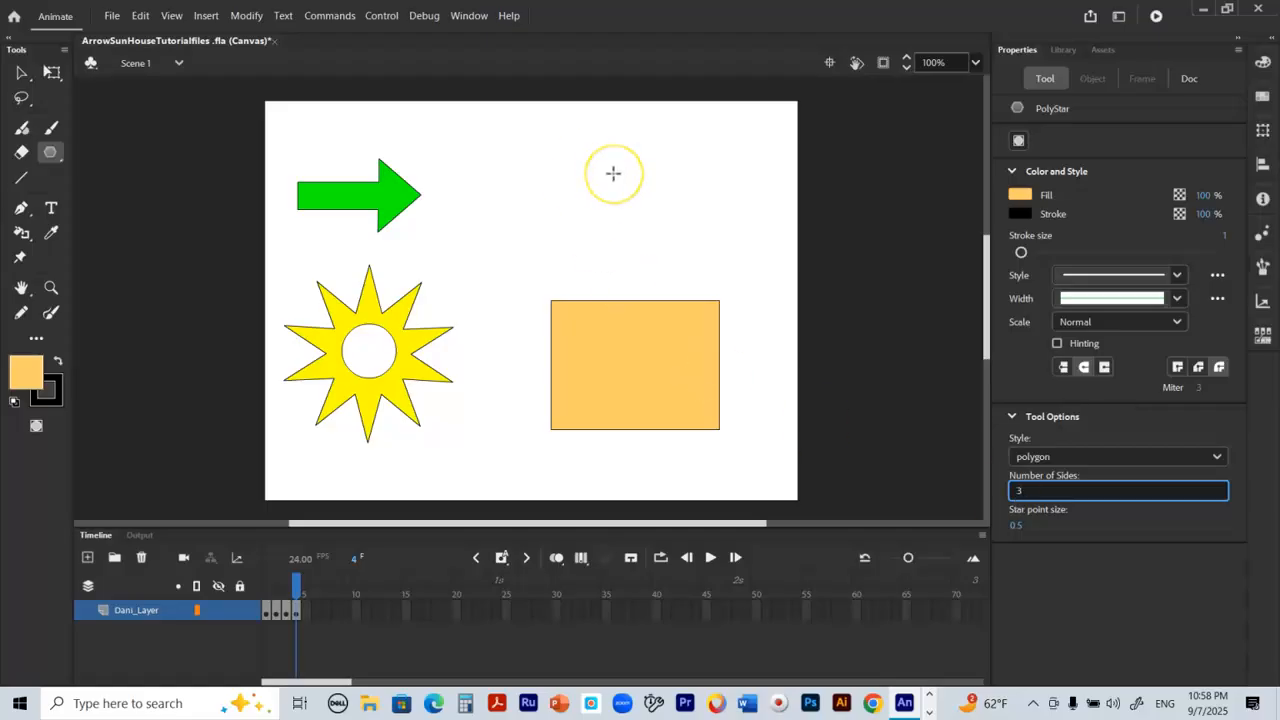
pyautogui.moveTo(613, 186); pyautogui.dragTo(708, 244)
pyautogui.moveTo(709, 238); pyautogui.dragTo(709, 239)
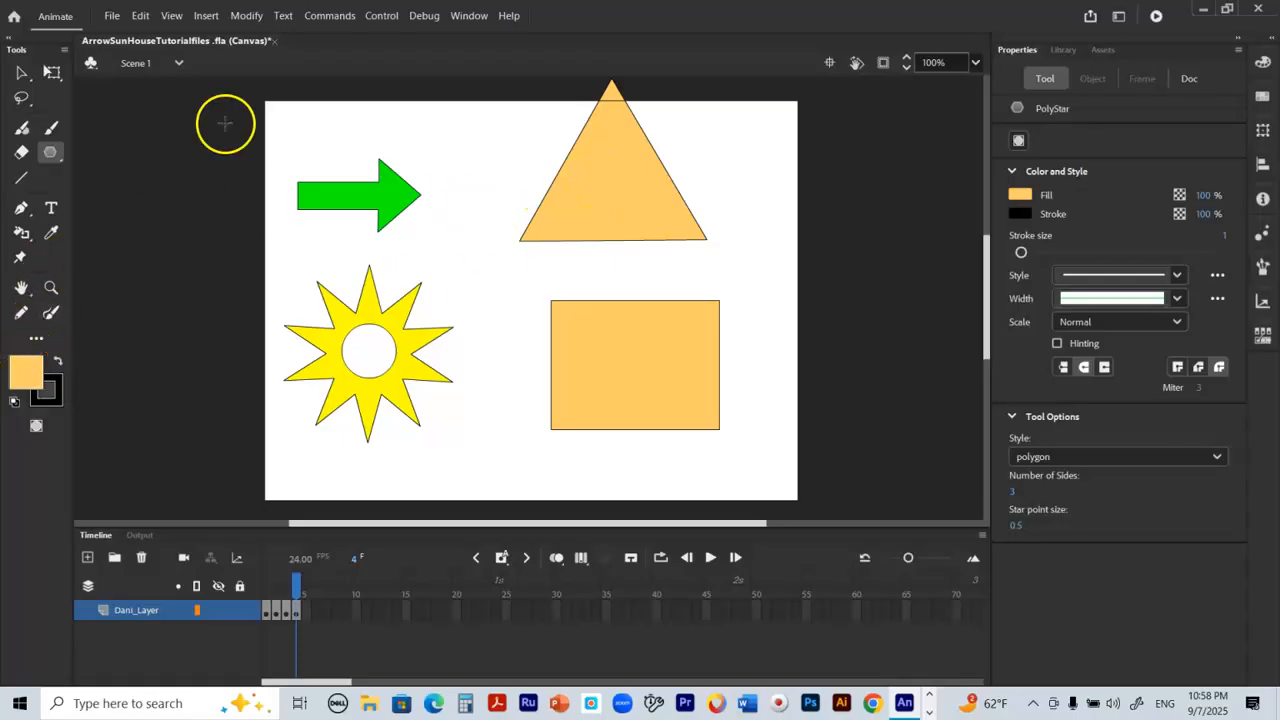
# Step: Change the fill of the roof triangle to red (#CC0000)
pyautogui.click(21, 72)
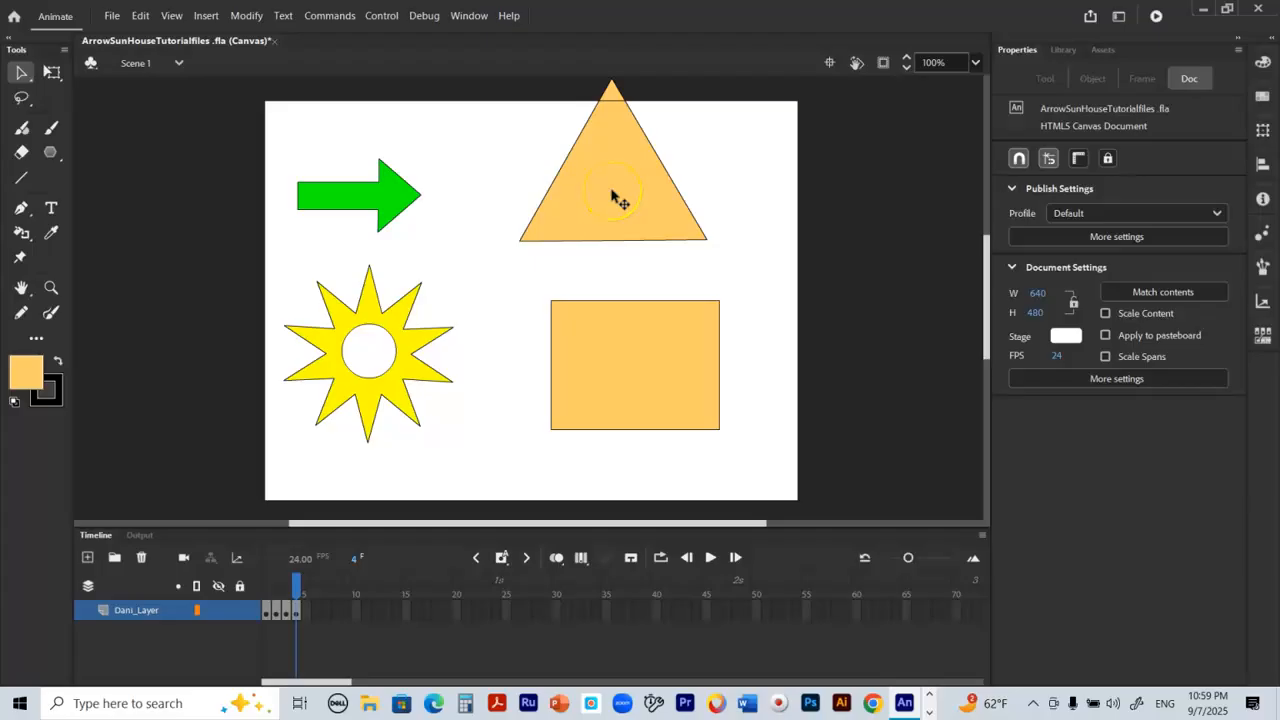
pyautogui.click(613, 197)
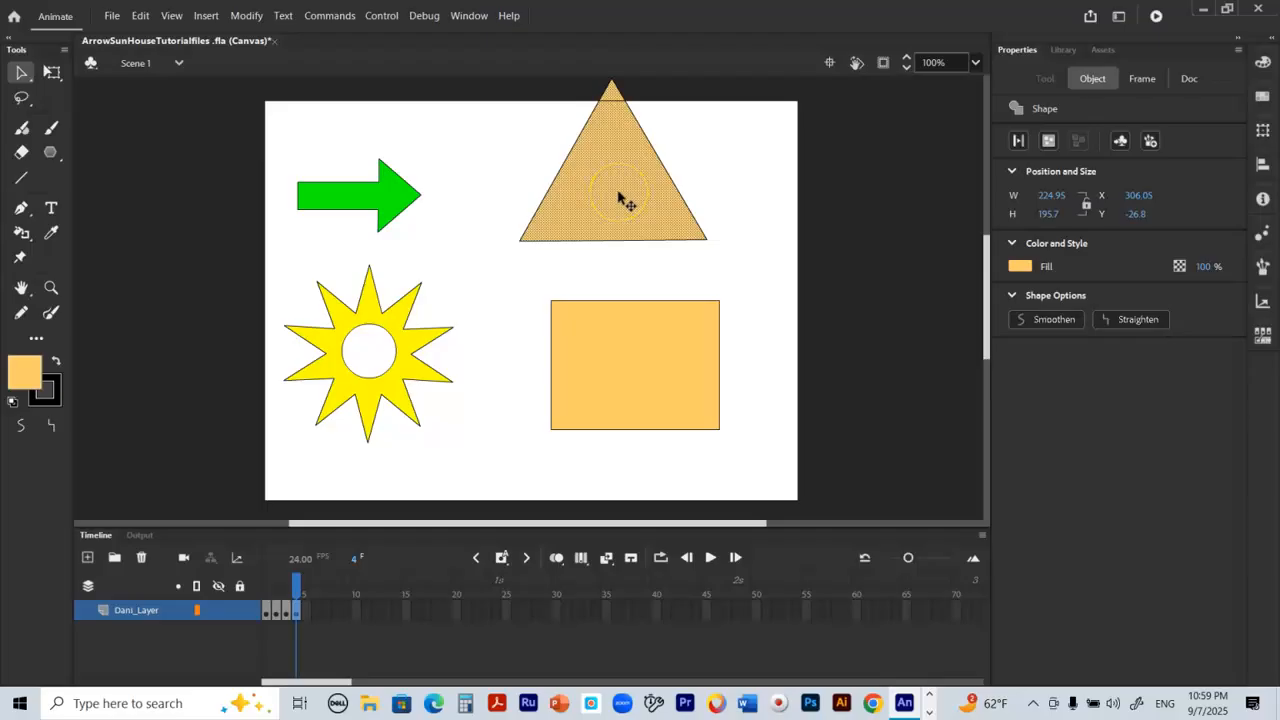
pyautogui.click(587, 198)
pyautogui.click(25, 372)
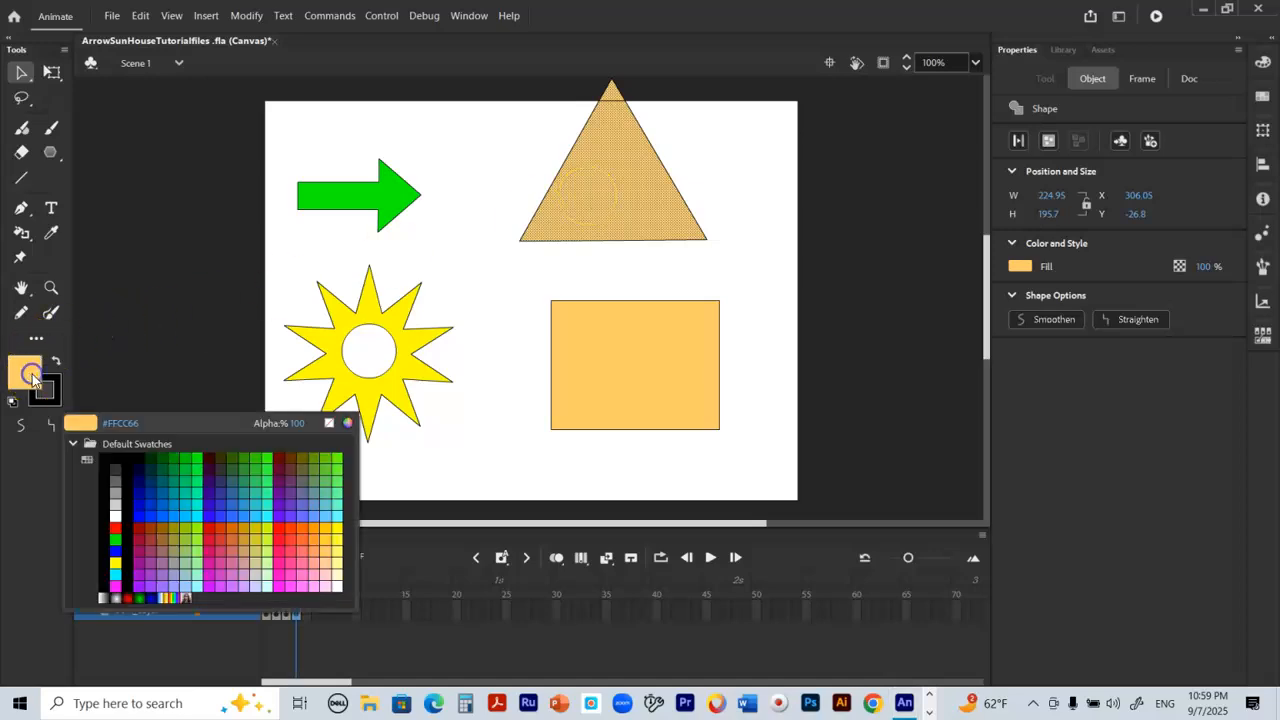
pyautogui.click(208, 528)
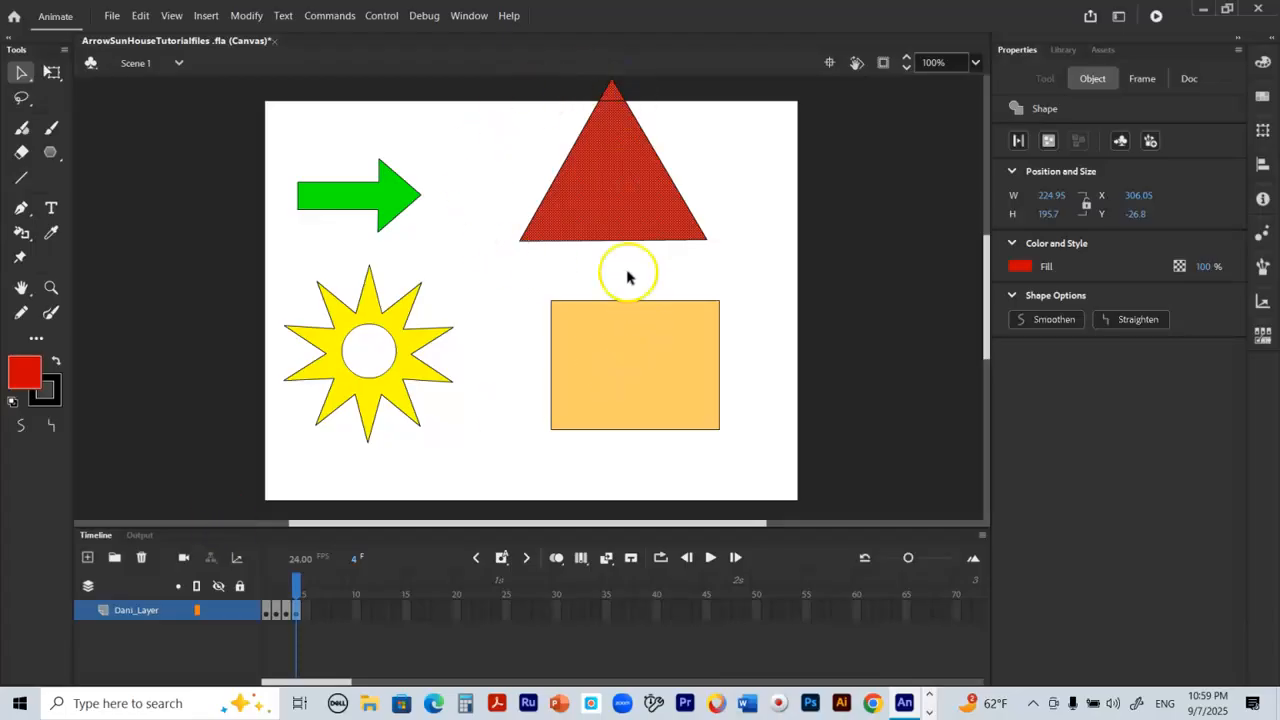
pyautogui.click(748, 197)
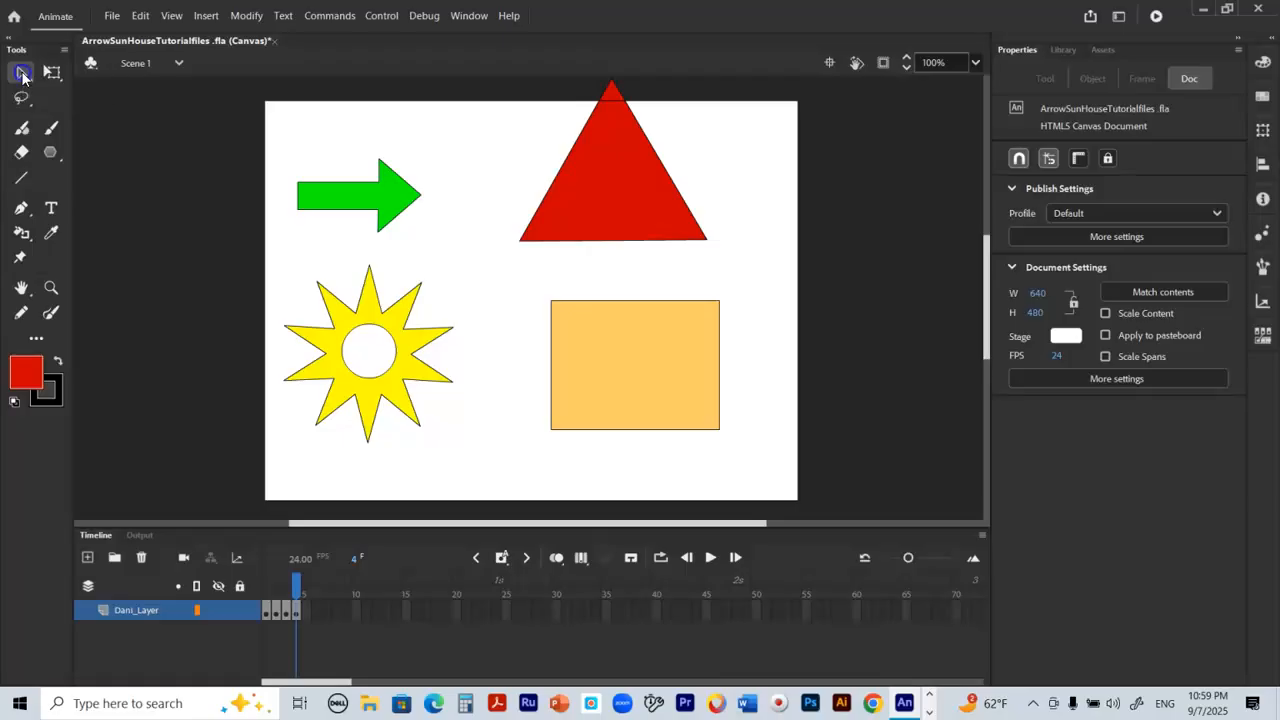
# Step: Move the red triangle with its outline down so its base rests on the upper edge of the house body
pyautogui.click(606, 191)
pyautogui.moveTo(607, 195); pyautogui.dragTo(643, 241)
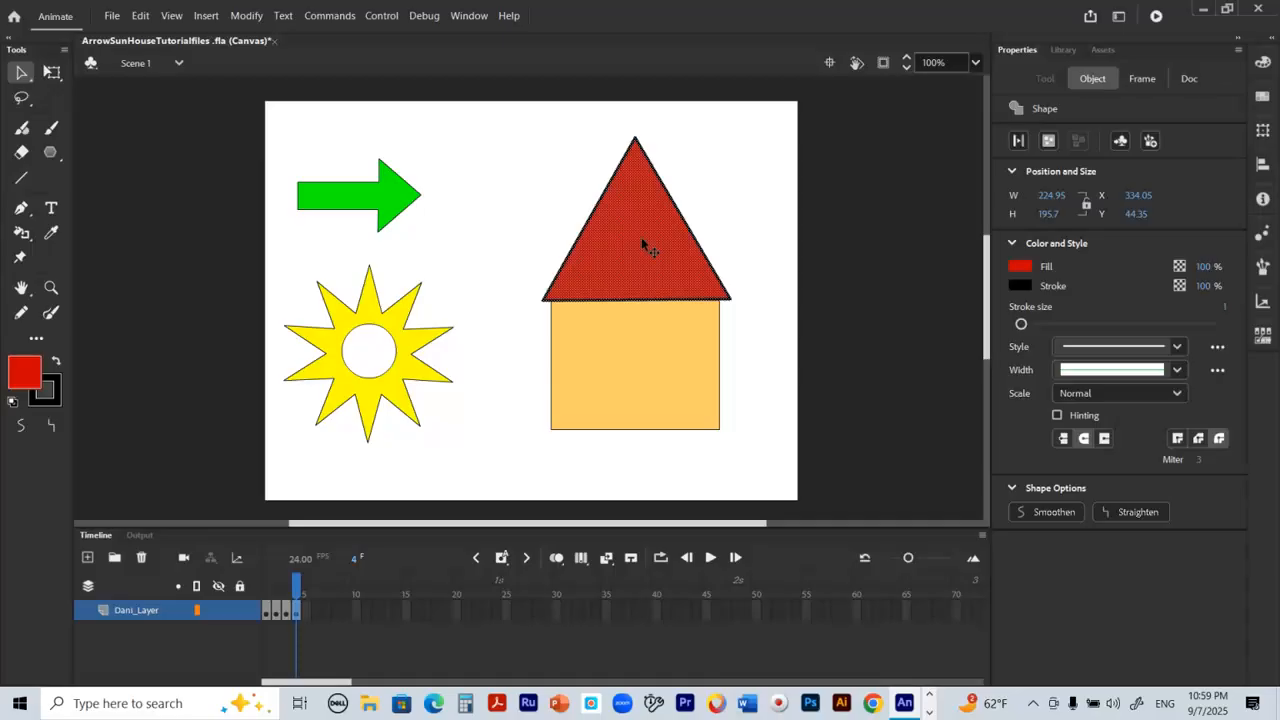
pyautogui.click(740, 226)
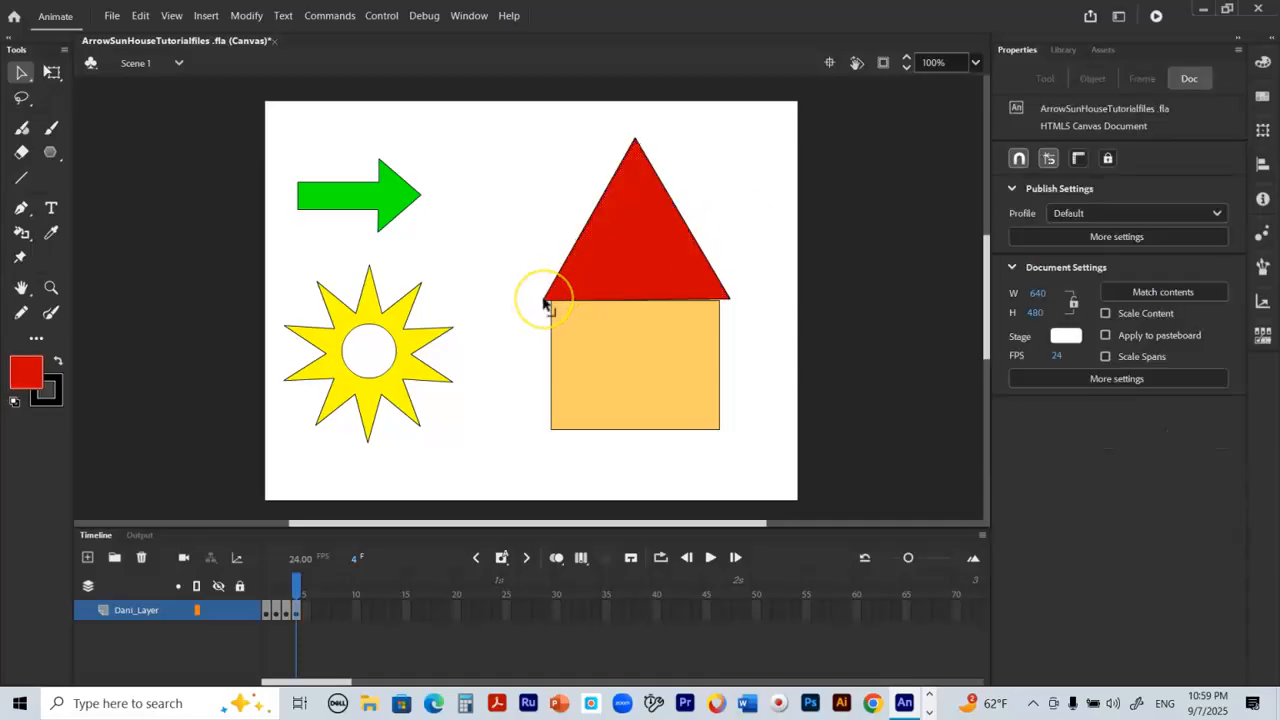
# Step: Reshape the roof to about 268 by 85 px by pulling its lower corners outward past the walls and lowering its apex
pyautogui.moveTo(545, 303); pyautogui.dragTo(524, 305)
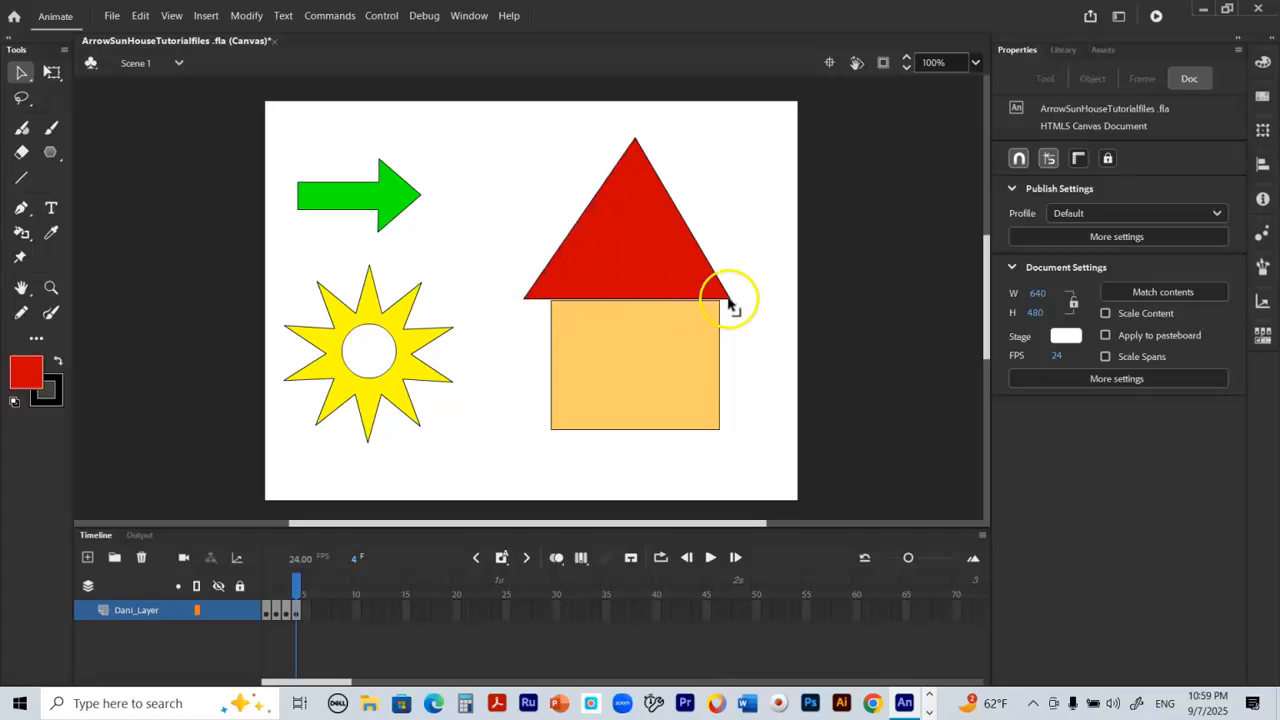
pyautogui.click(729, 303)
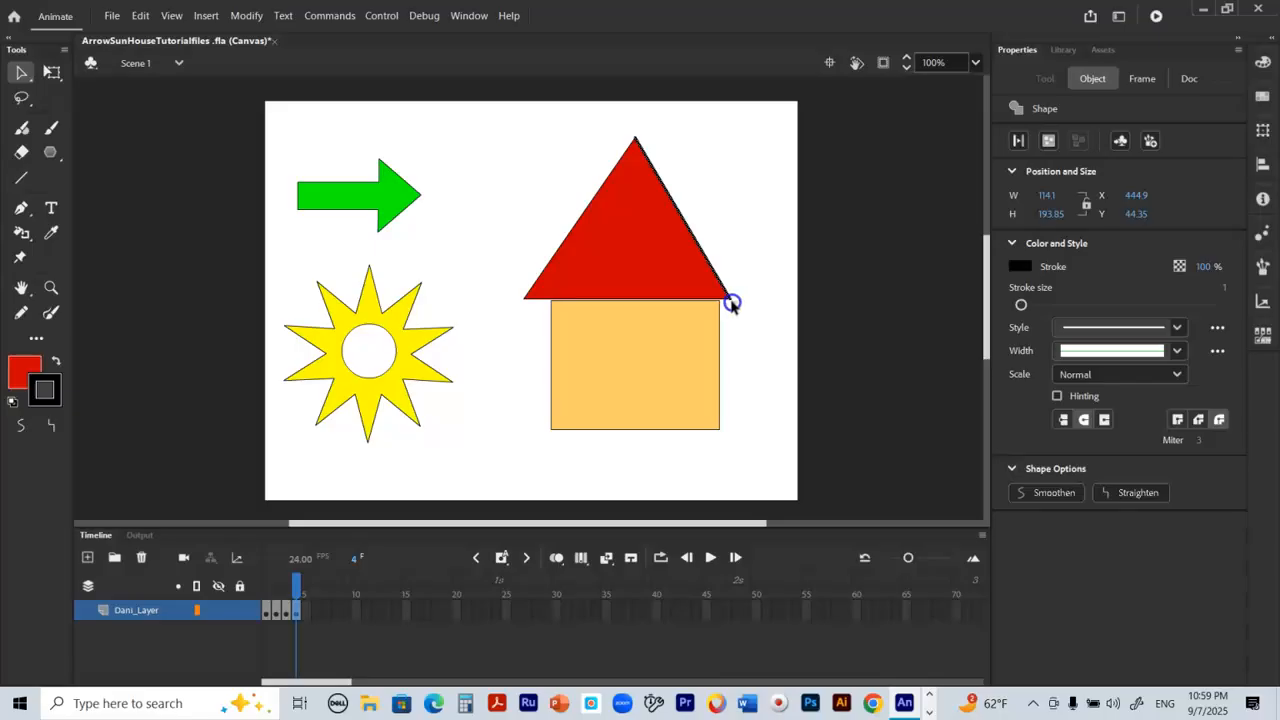
pyautogui.click(737, 317)
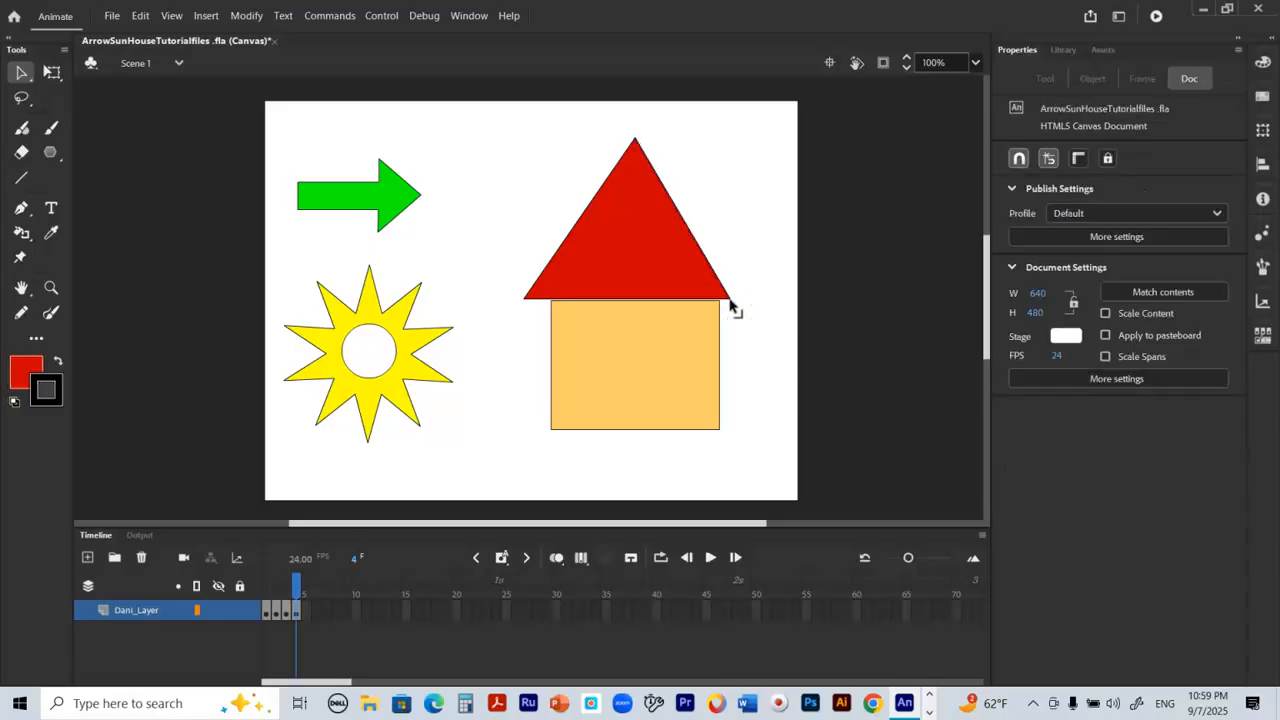
pyautogui.moveTo(731, 303); pyautogui.dragTo(747, 302)
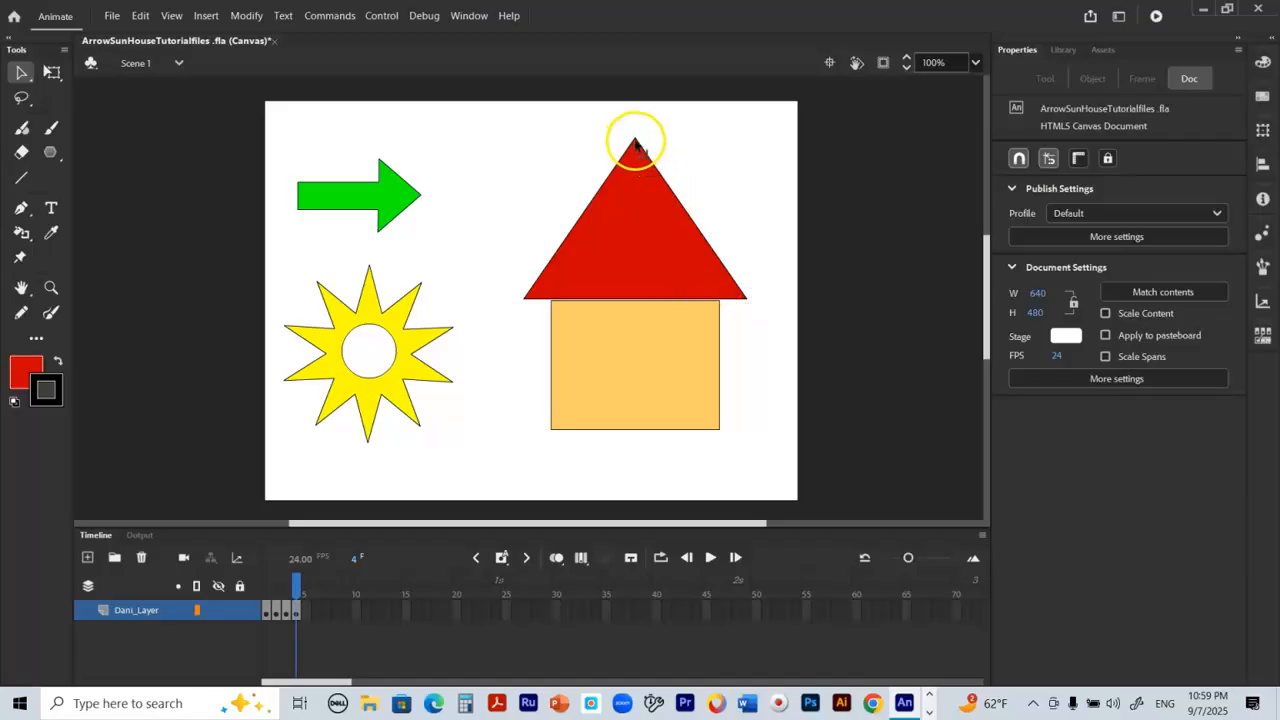
pyautogui.moveTo(636, 141); pyautogui.dragTo(628, 232)
# Step: Shift the whole roof slightly down so it overlaps the house body, and adjust its apex toward the centre
pyautogui.click(634, 258)
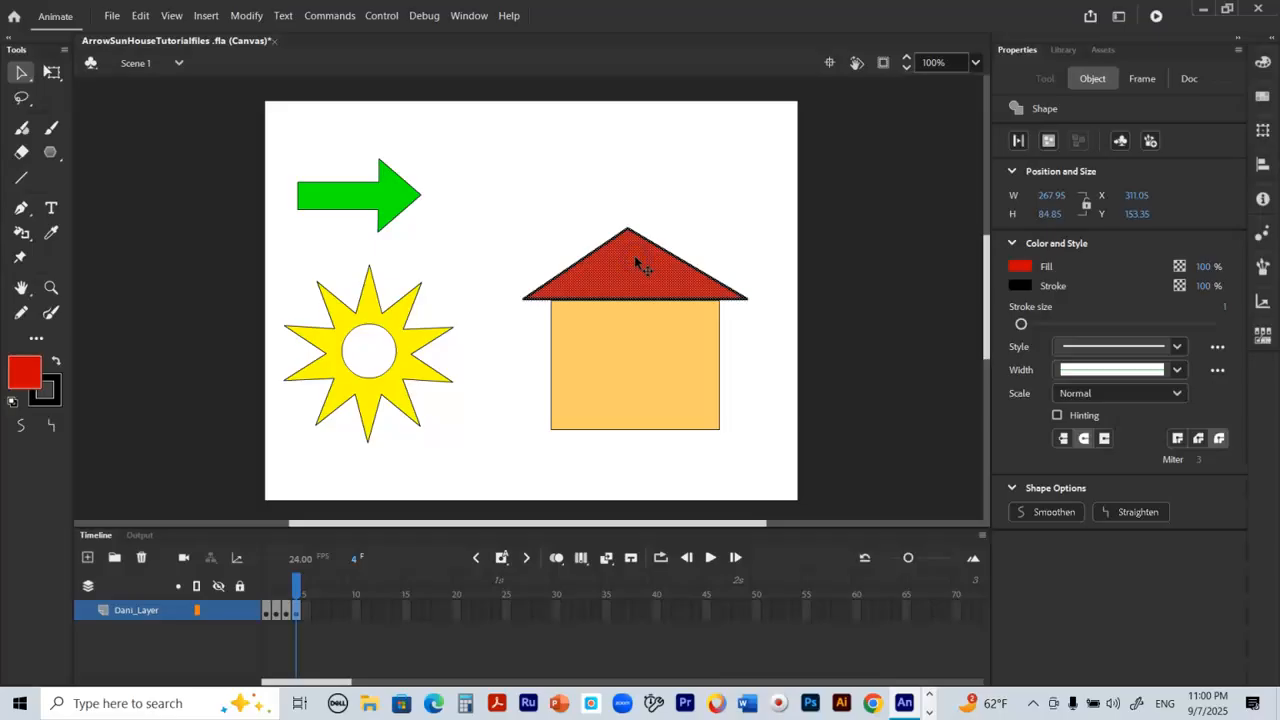
pyautogui.moveTo(635, 258); pyautogui.dragTo(635, 267)
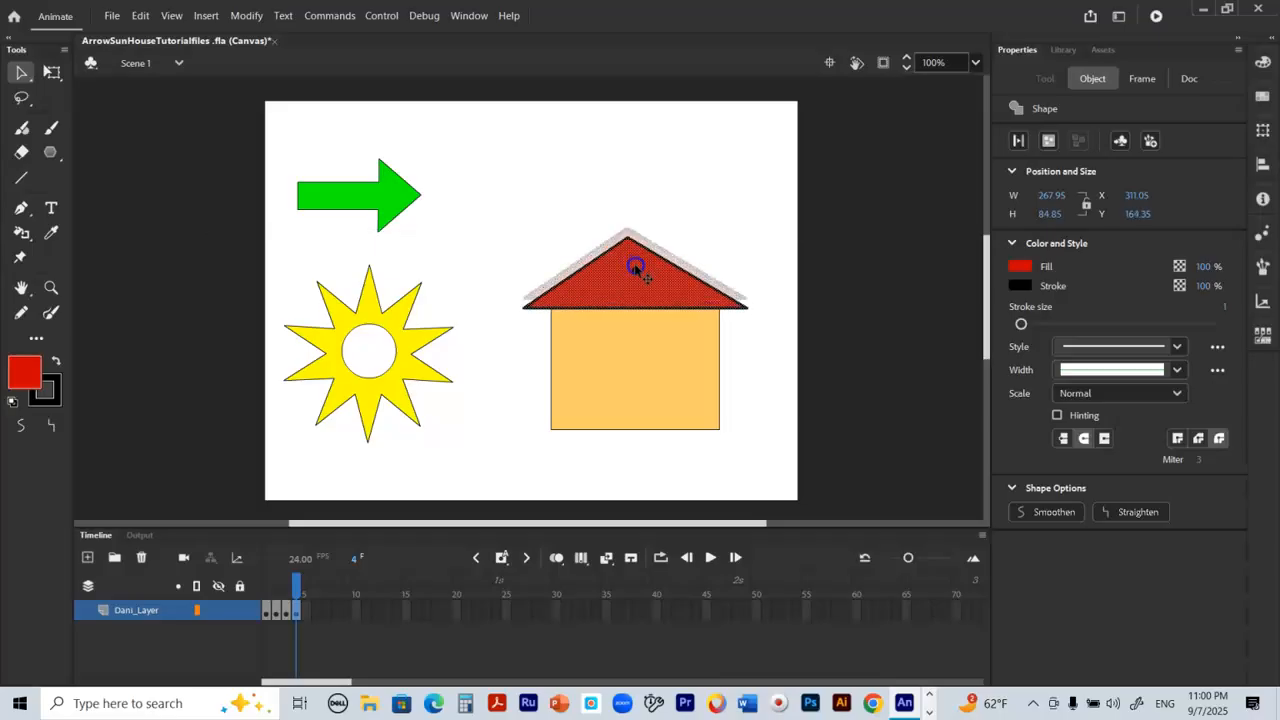
pyautogui.click(695, 240)
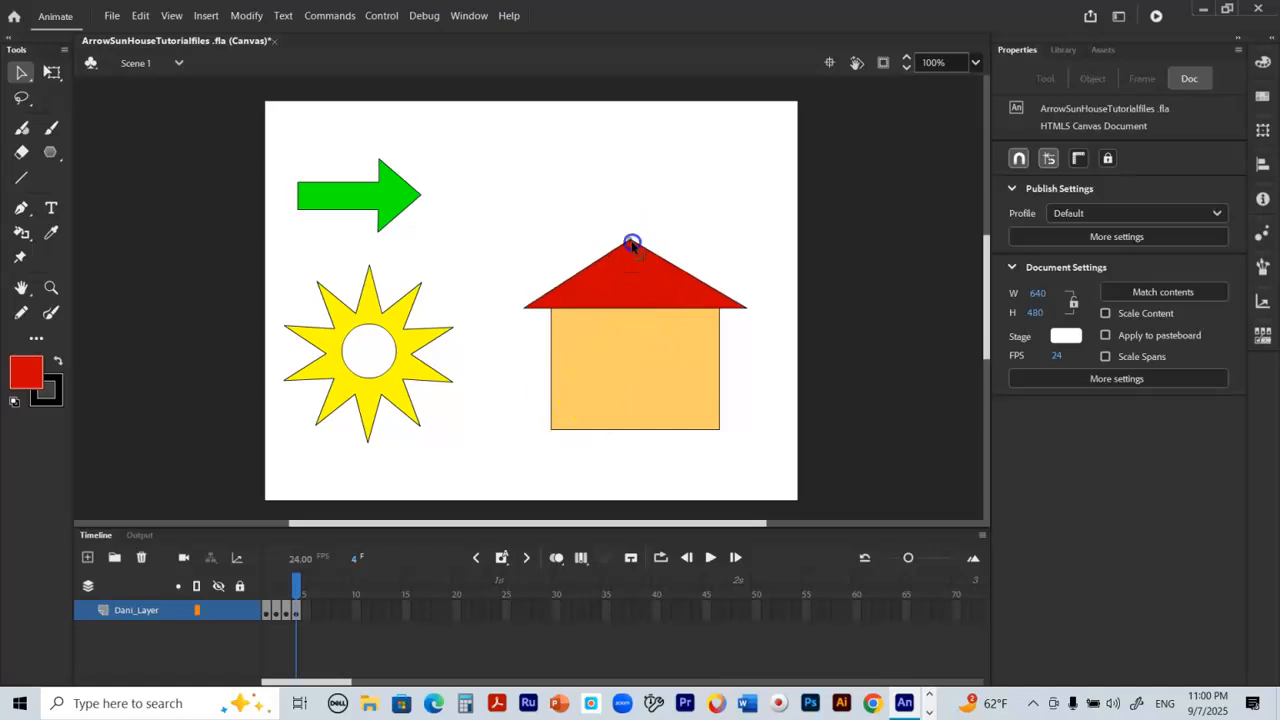
pyautogui.moveTo(632, 243); pyautogui.dragTo(634, 240)
# Step: Draw an upright red rectangle with a black outline, about 44 by 74 px, between the arrow and the roof as a window
pyautogui.click(50, 154)
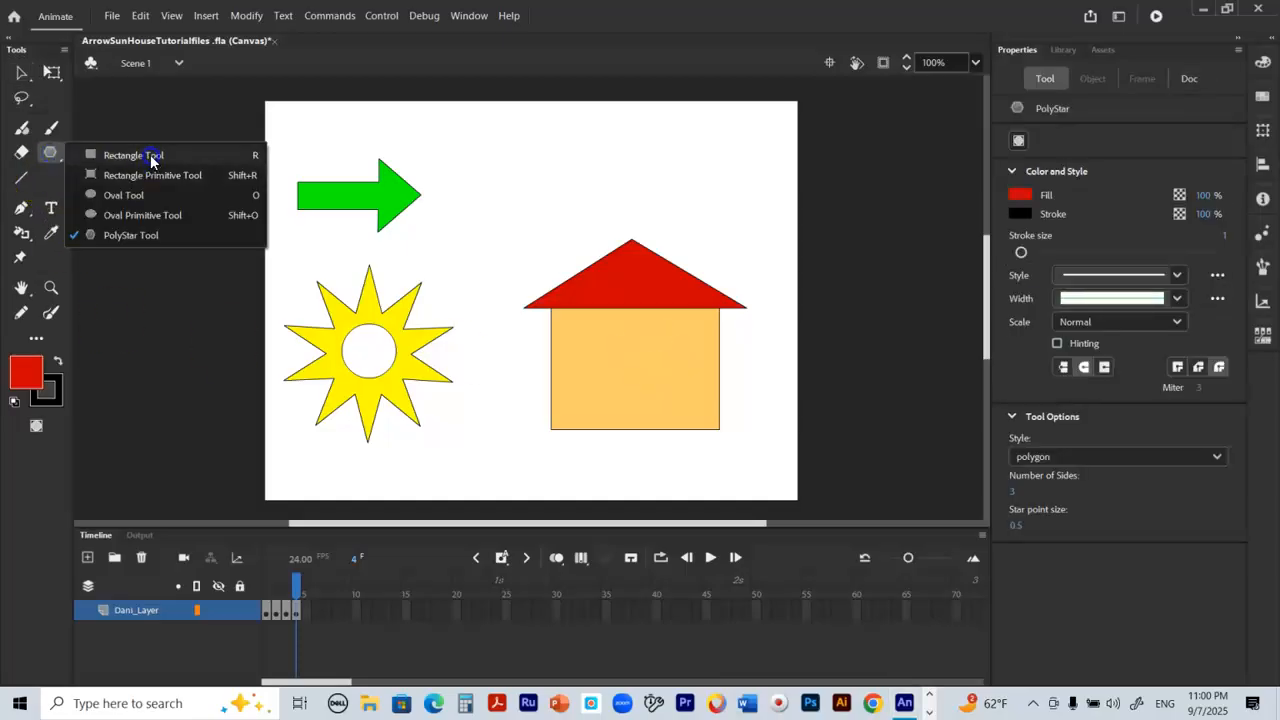
pyautogui.click(148, 155)
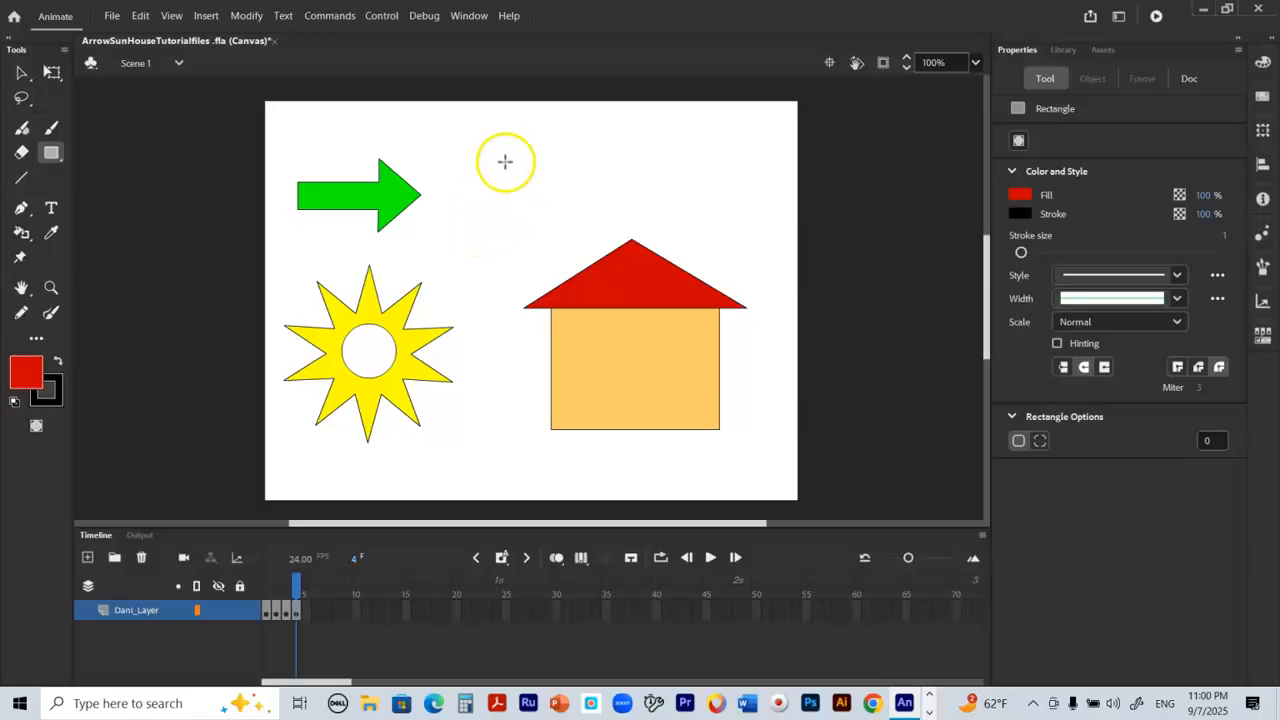
pyautogui.moveTo(501, 160)
pyautogui.mouseDown()
pyautogui.moveTo(511, 212)
pyautogui.moveTo(539, 224)
pyautogui.mouseUp()
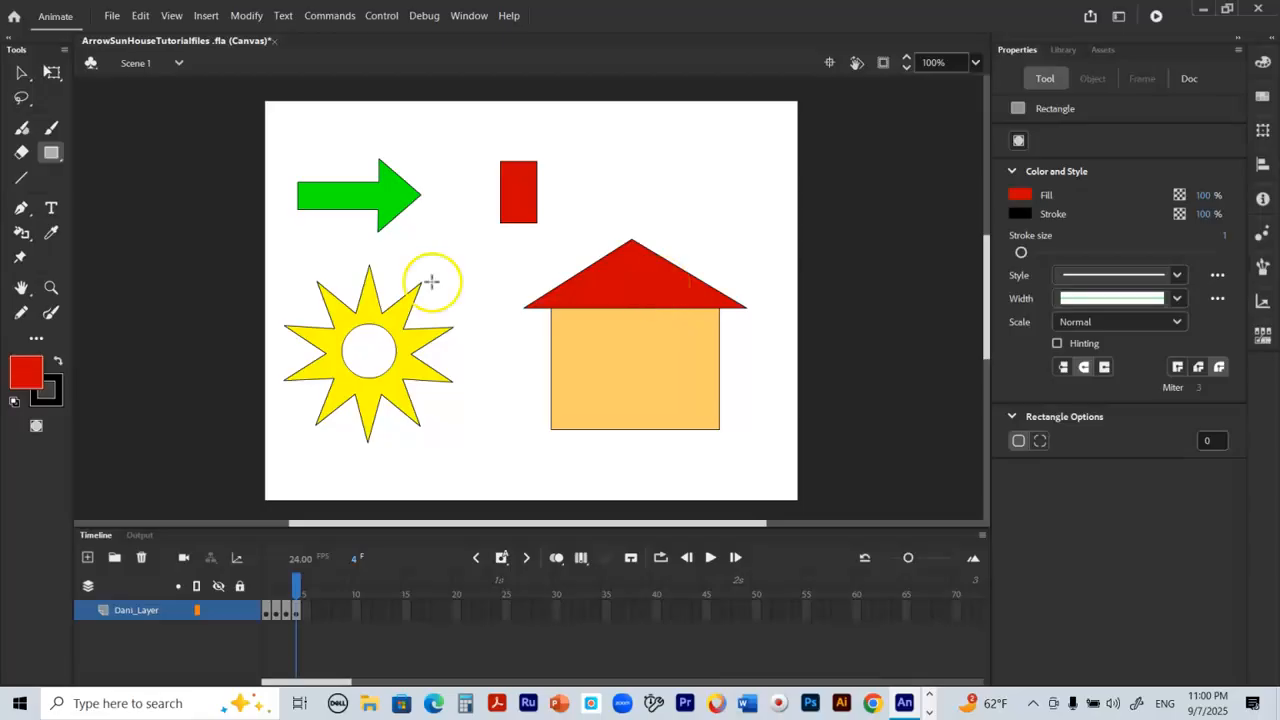
# Step: Fill the small window rectangle with white using the Paint Bucket tool
pyautogui.click(27, 370)
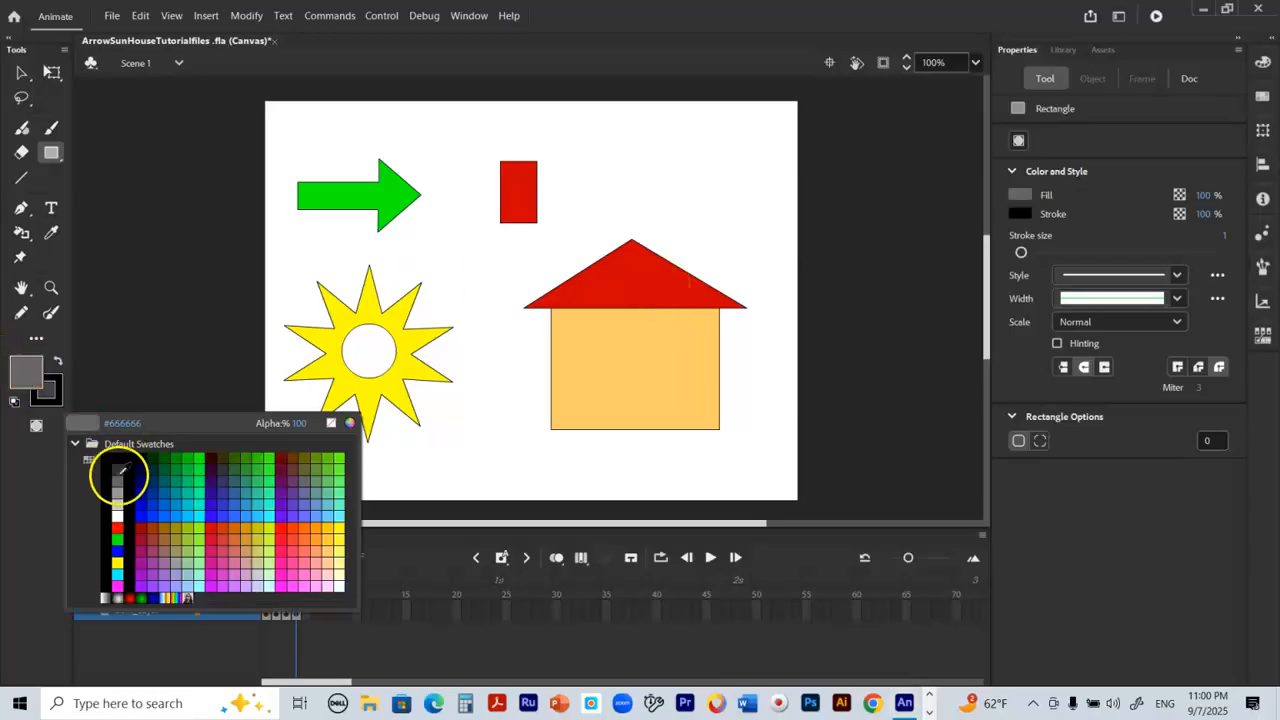
pyautogui.click(117, 516)
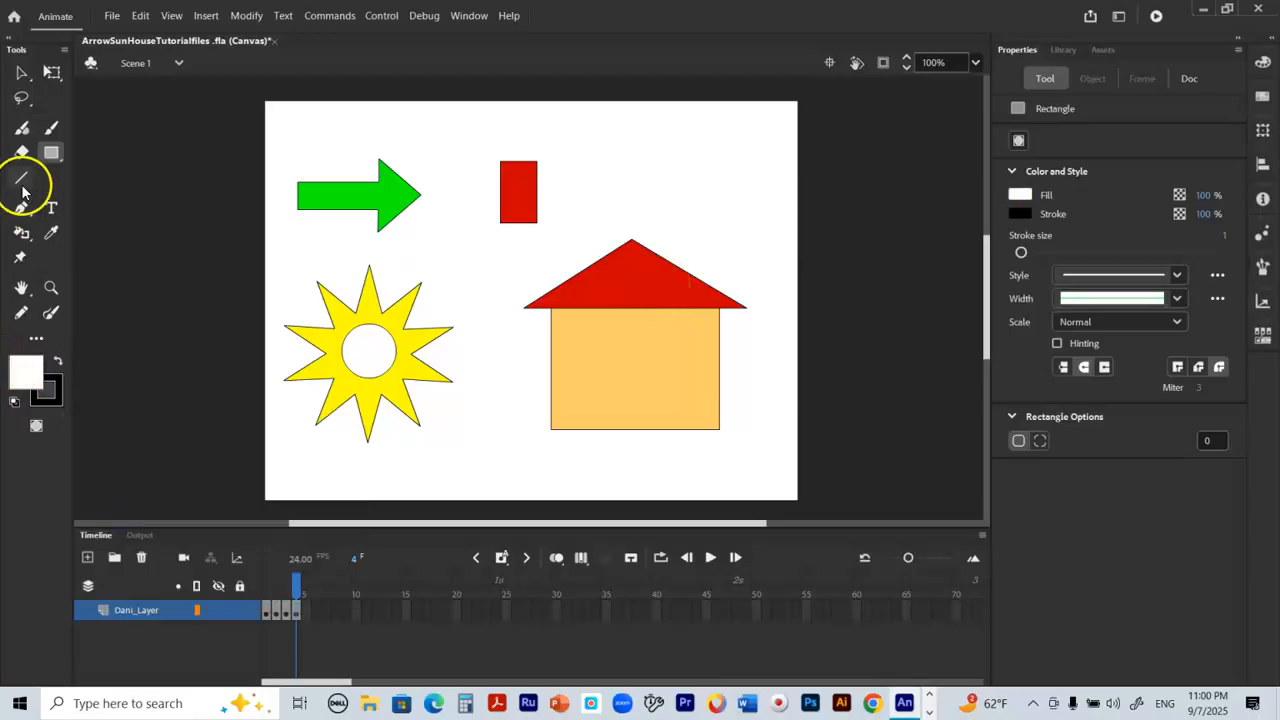
pyautogui.click(20, 235)
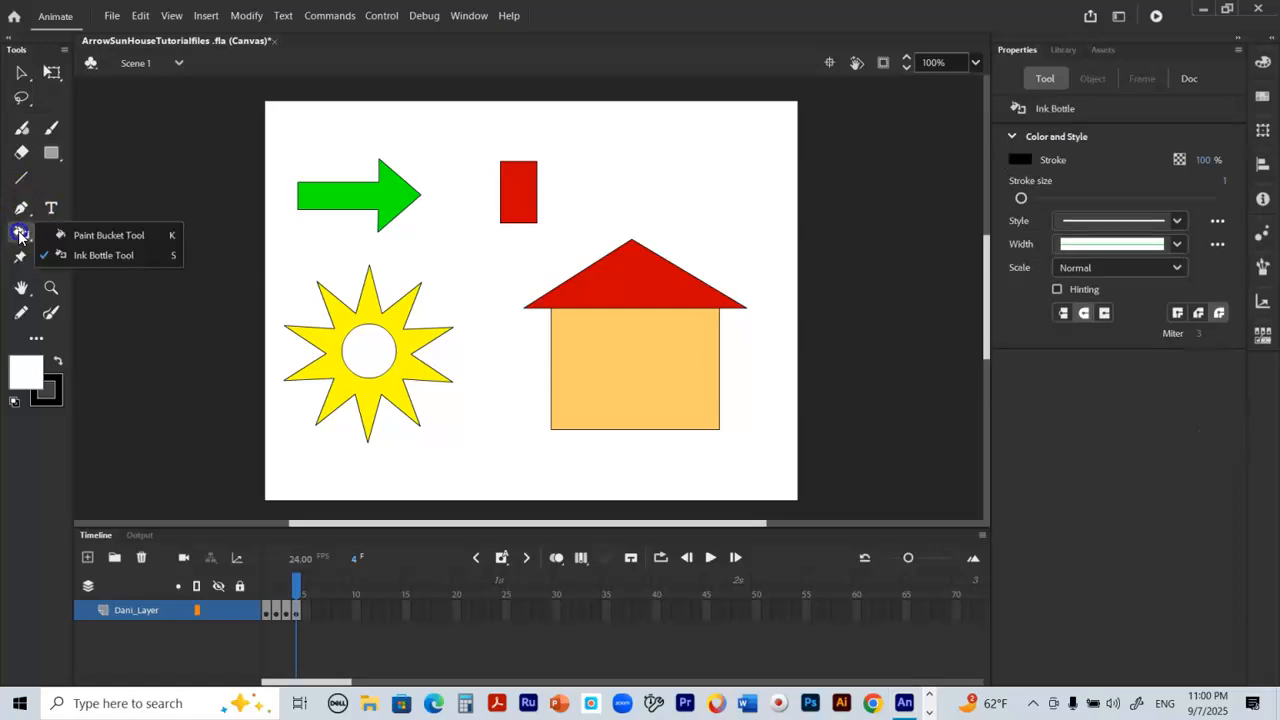
pyautogui.click(74, 236)
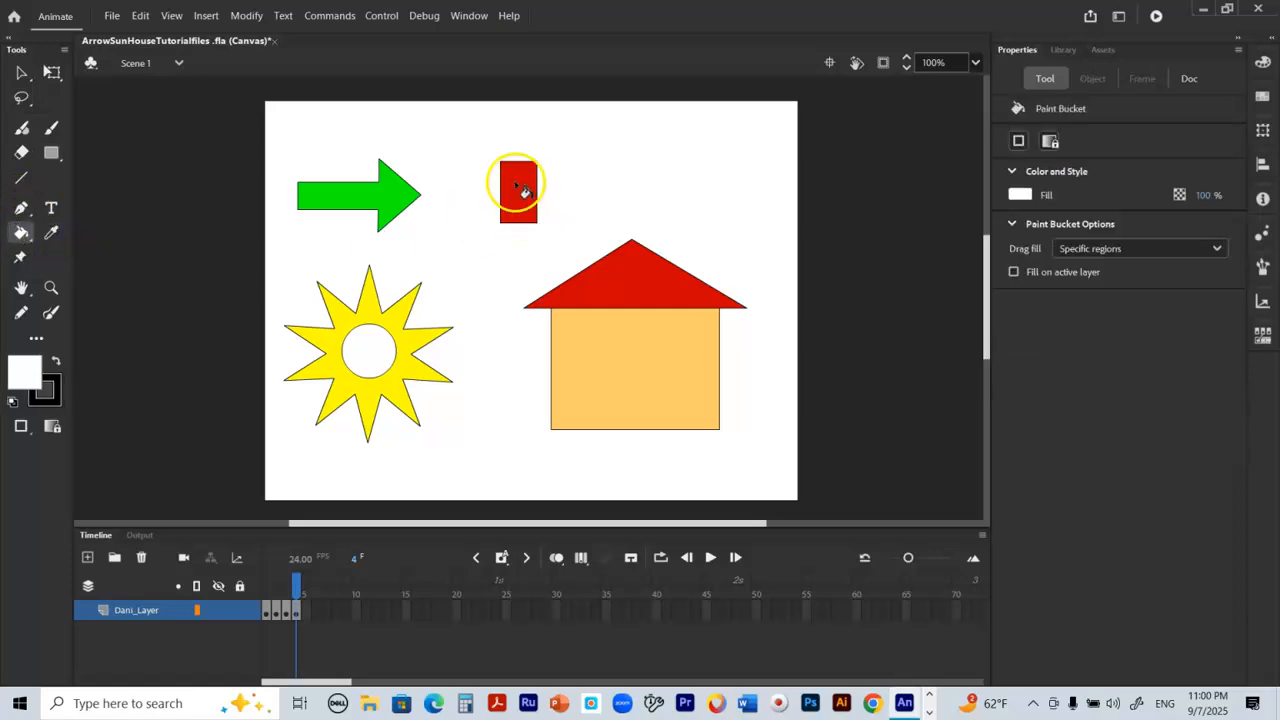
pyautogui.click(517, 186)
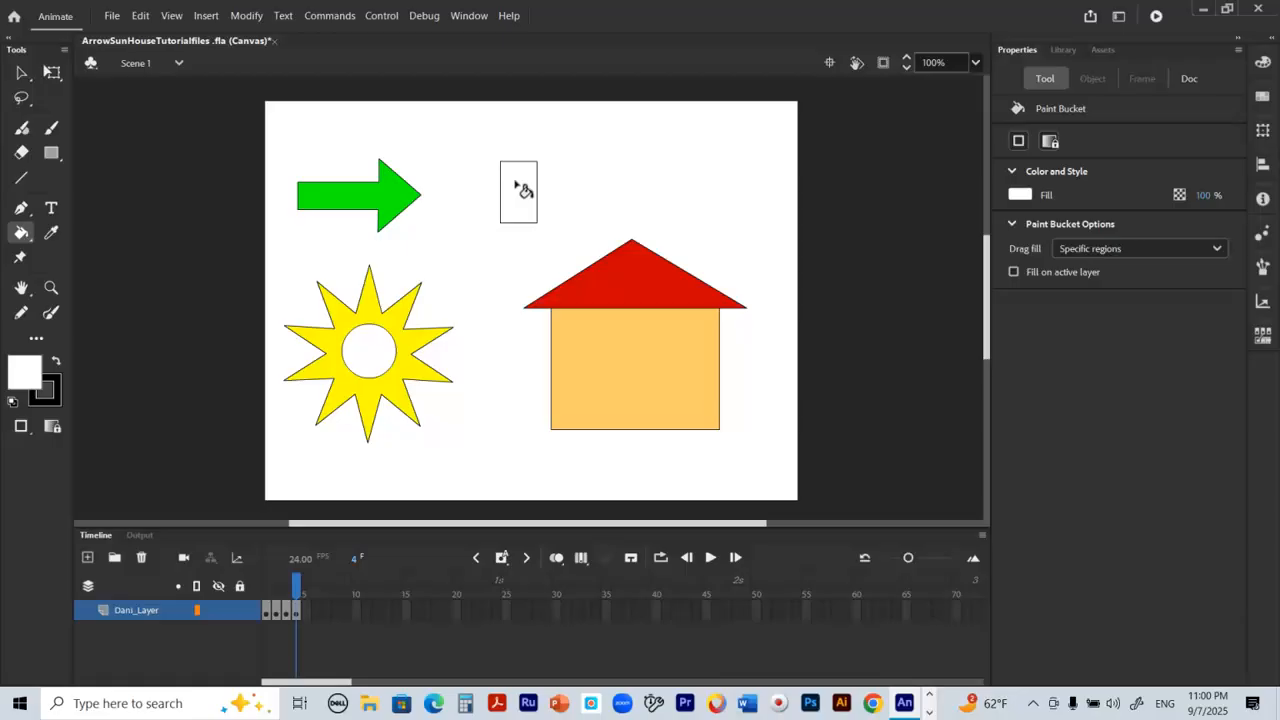
# Step: Divide the window into four panes with one vertical and one horizontal line through its middle
pyautogui.click(24, 181)
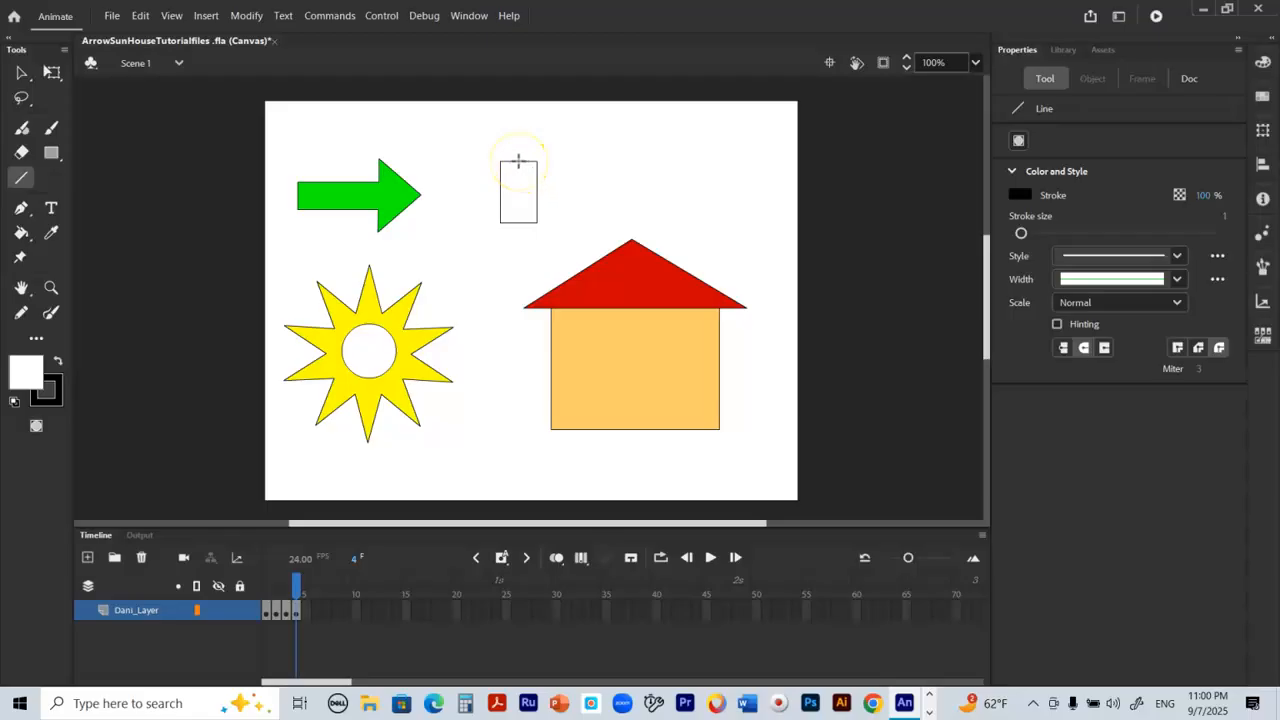
pyautogui.moveTo(518, 162); pyautogui.dragTo(521, 219)
pyautogui.moveTo(501, 192); pyautogui.dragTo(537, 192)
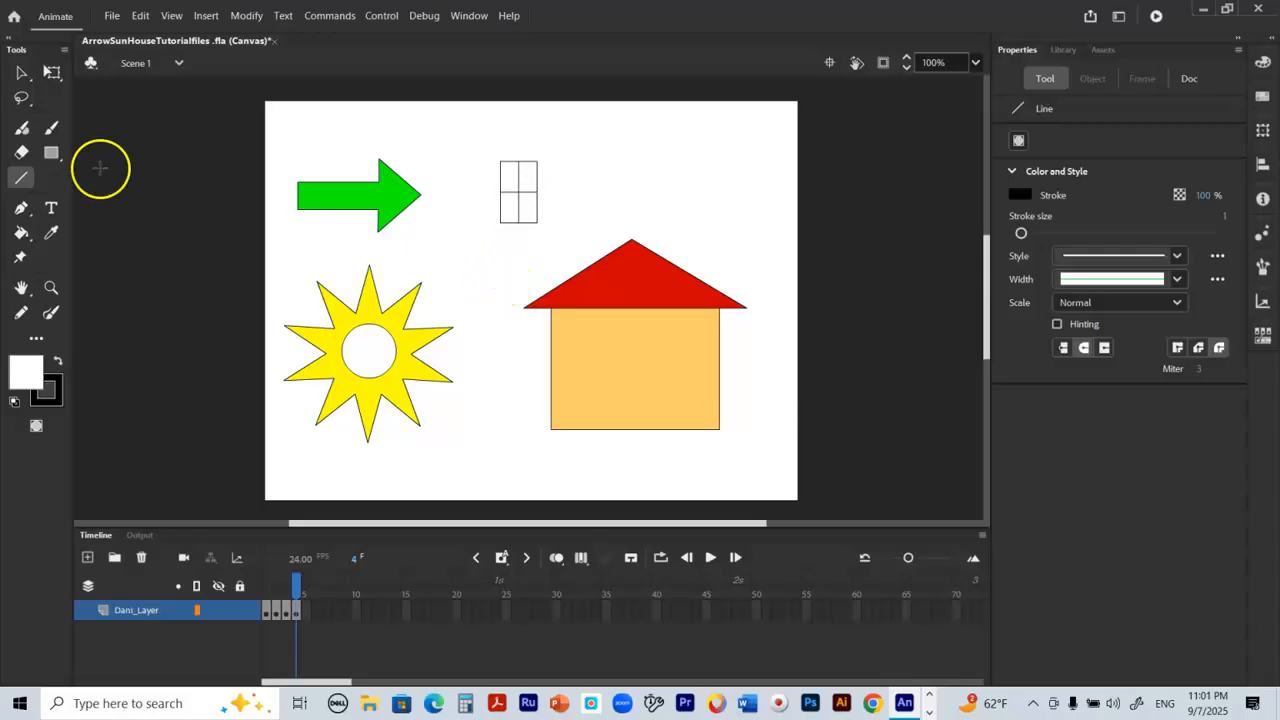
# Step: Select the complete window and place a copy of it a short distance to its right at the same height
pyautogui.click(21, 72)
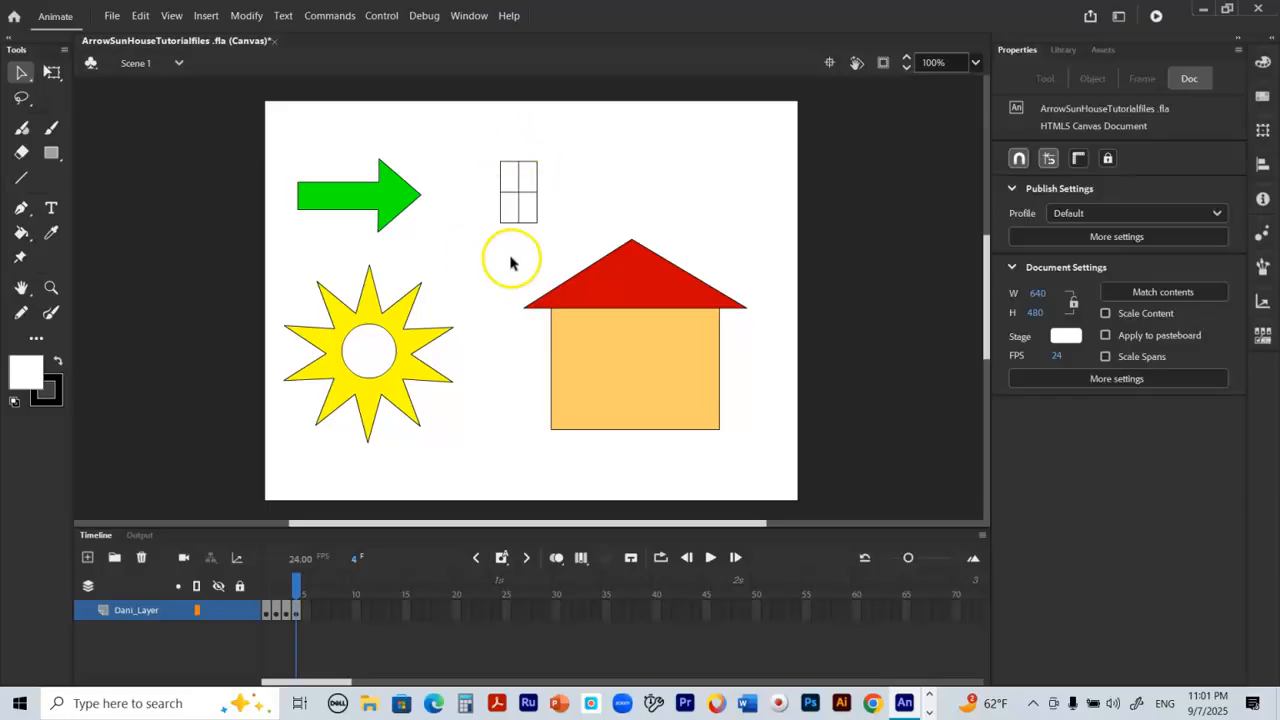
pyautogui.moveTo(487, 146); pyautogui.dragTo(571, 236)
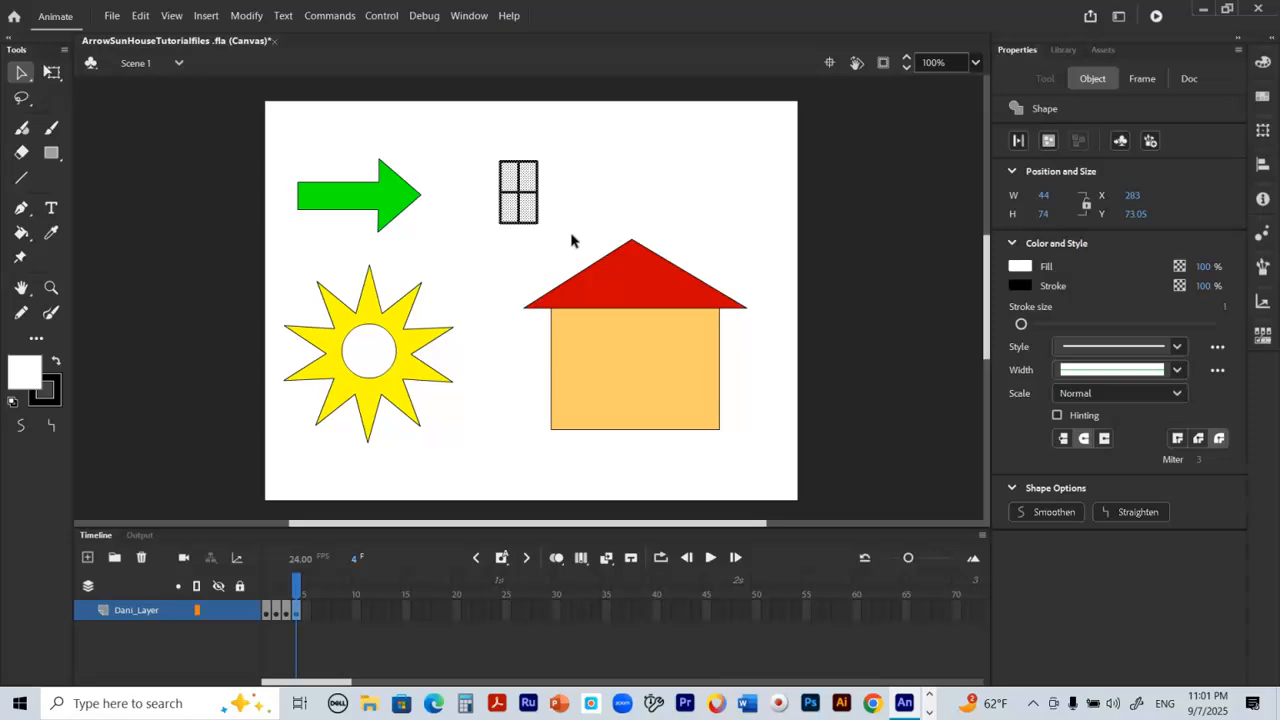
pyautogui.click(527, 200)
pyautogui.moveTo(528, 203); pyautogui.dragTo(602, 204)
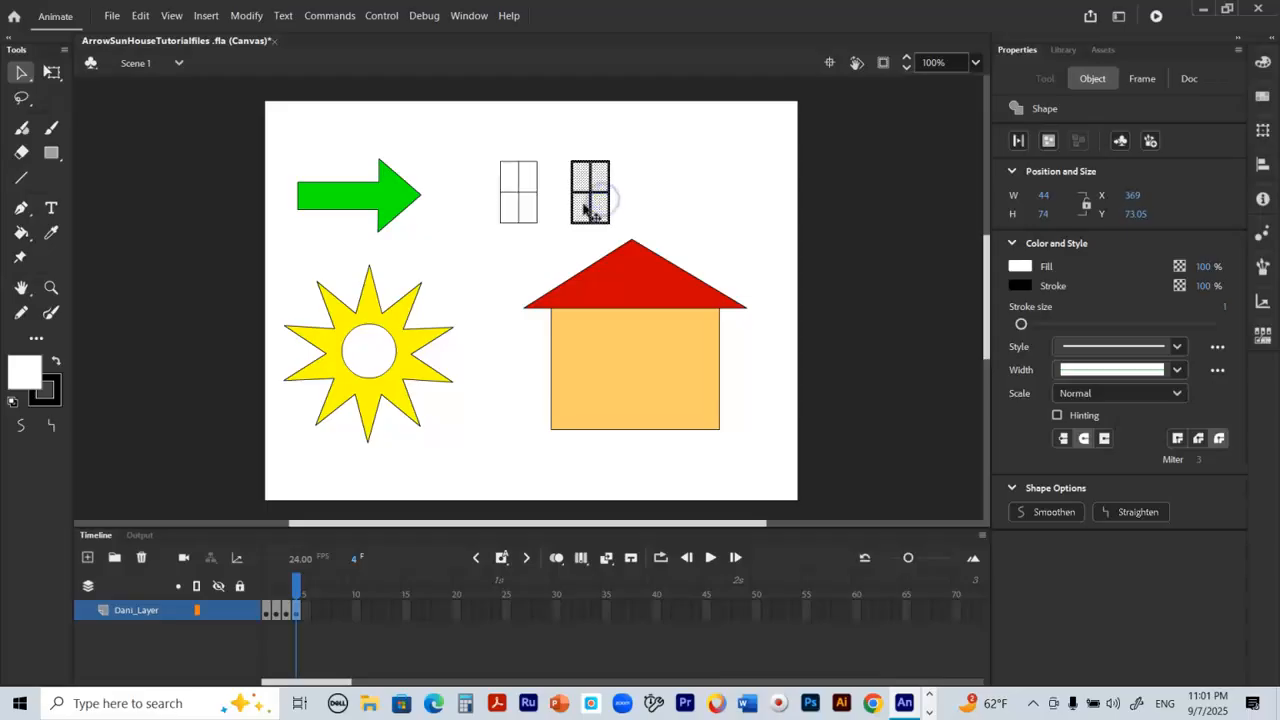
# Step: Move both windows together onto the upper part of the house body, roughly centred, and deselect them
pyautogui.moveTo(478, 140); pyautogui.dragTo(617, 243)
pyautogui.moveTo(587, 190); pyautogui.dragTo(664, 345)
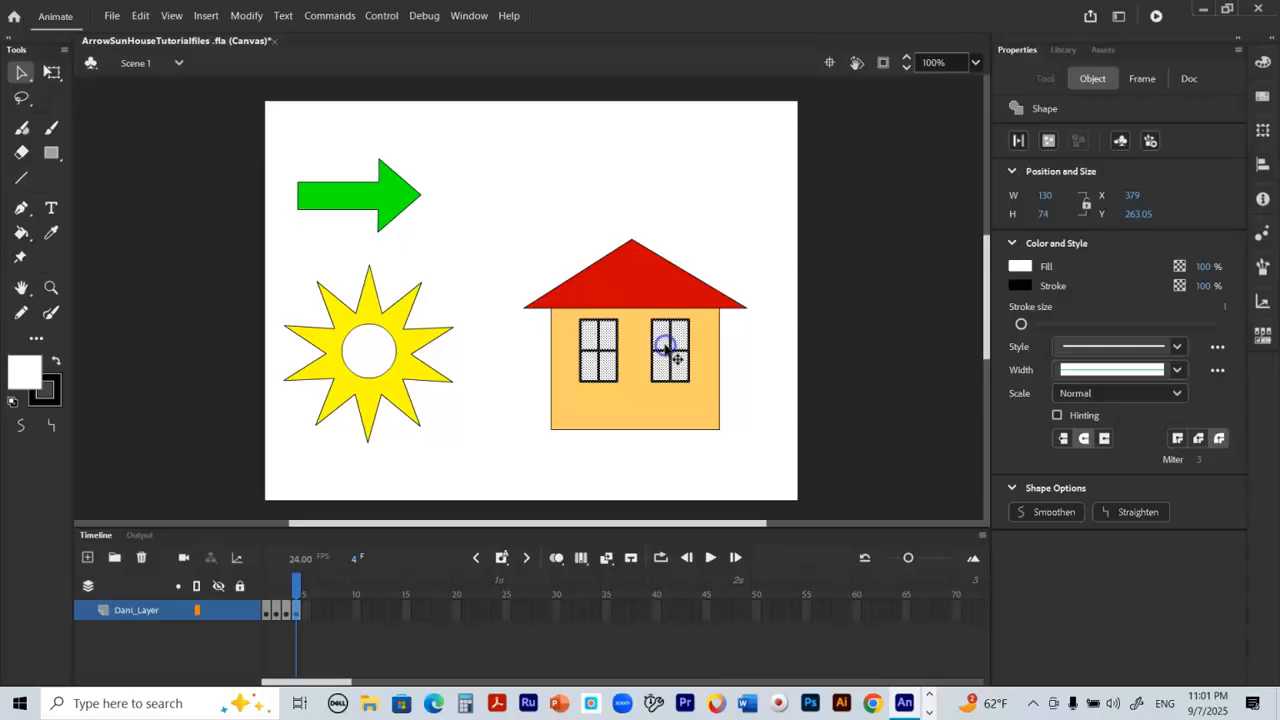
pyautogui.click(745, 233)
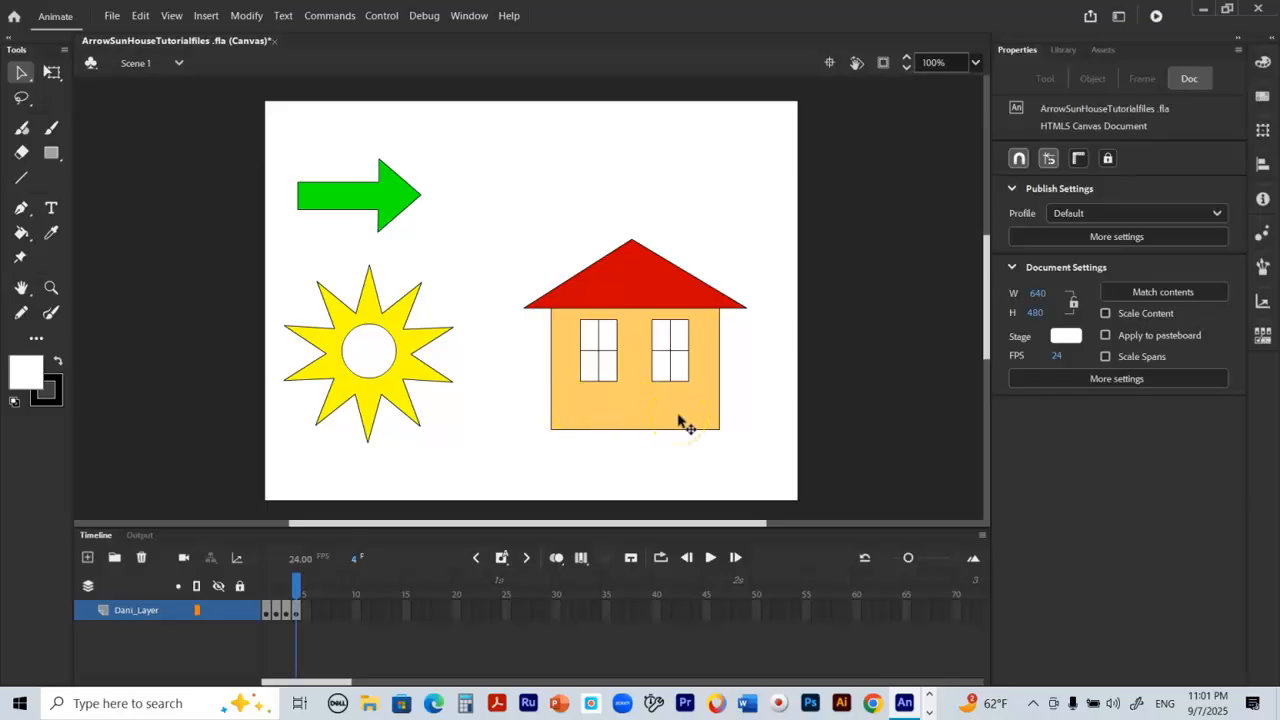
# Step: Compare the drawing with the finished examples on frame 3, return to frame 4 and open the list of additional toolbar tools
pyautogui.click(285, 579)
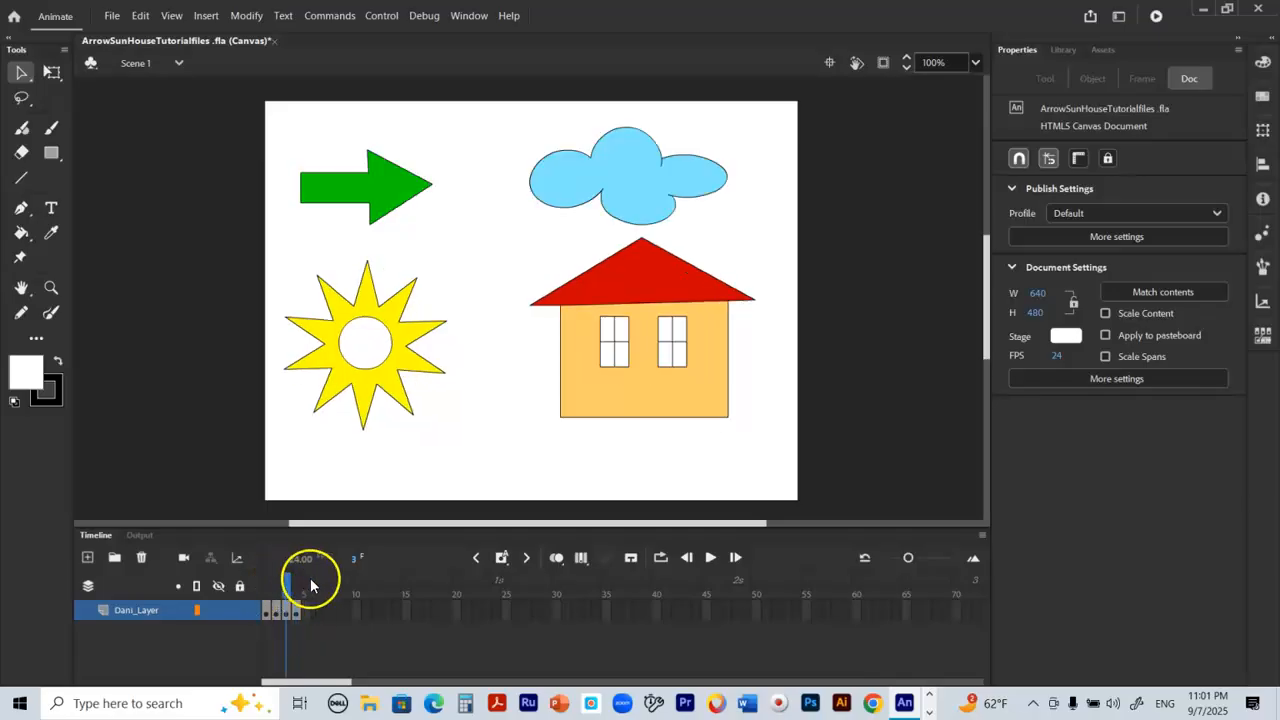
pyautogui.click(296, 580)
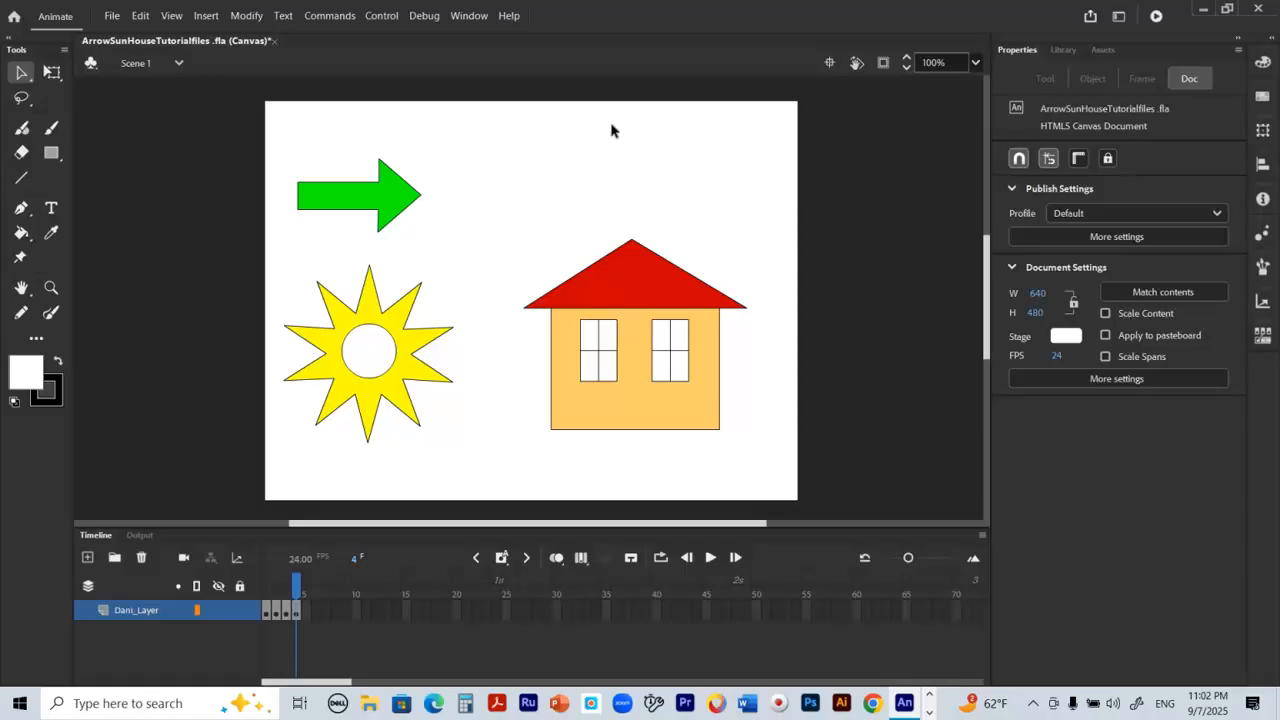
pyautogui.click(57, 312)
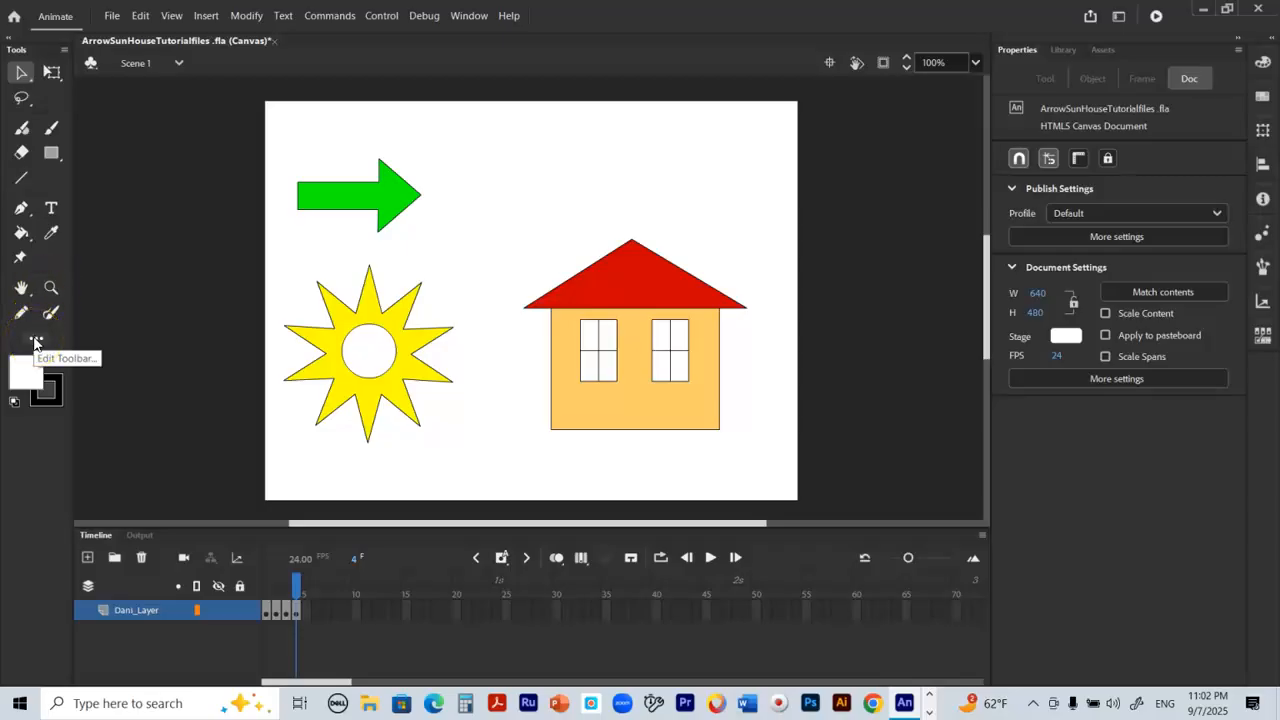
pyautogui.click(35, 342)
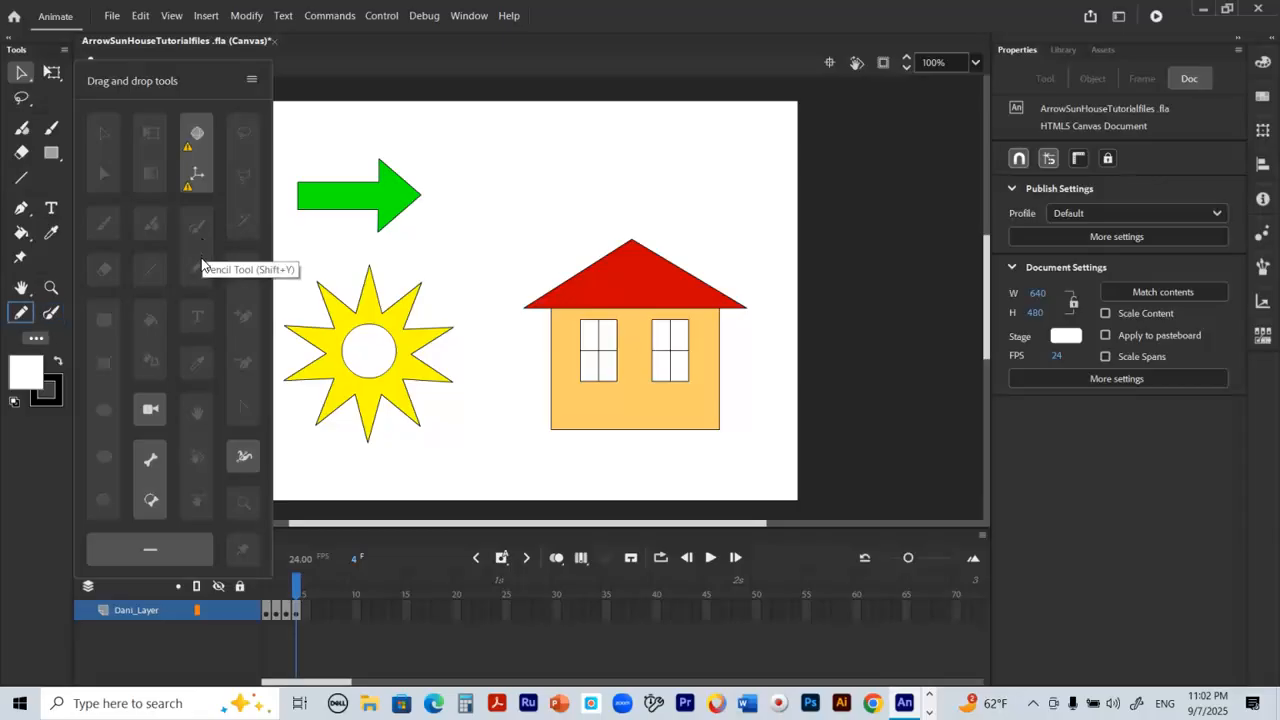
# Step: Sketch a closed cloud outline with several rounded lobes, about 202 by 138 px, above the house using the Paint Brush
pyautogui.click(200, 224)
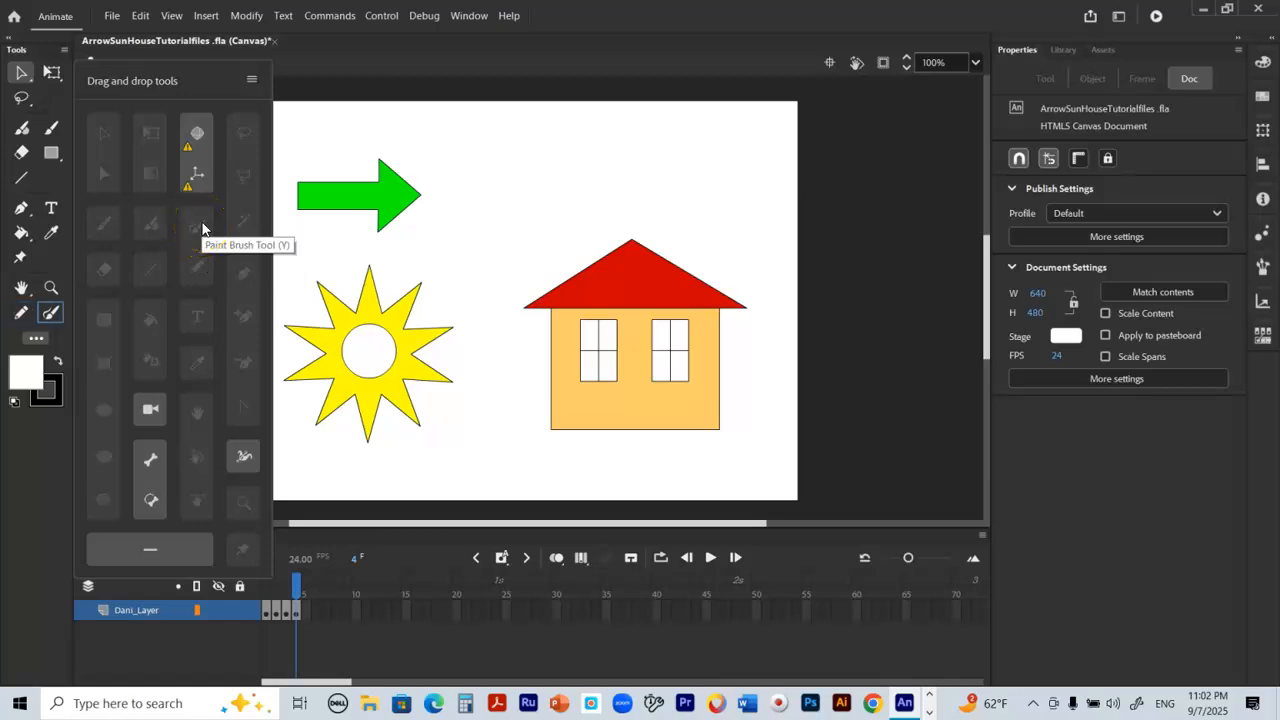
pyautogui.click(47, 312)
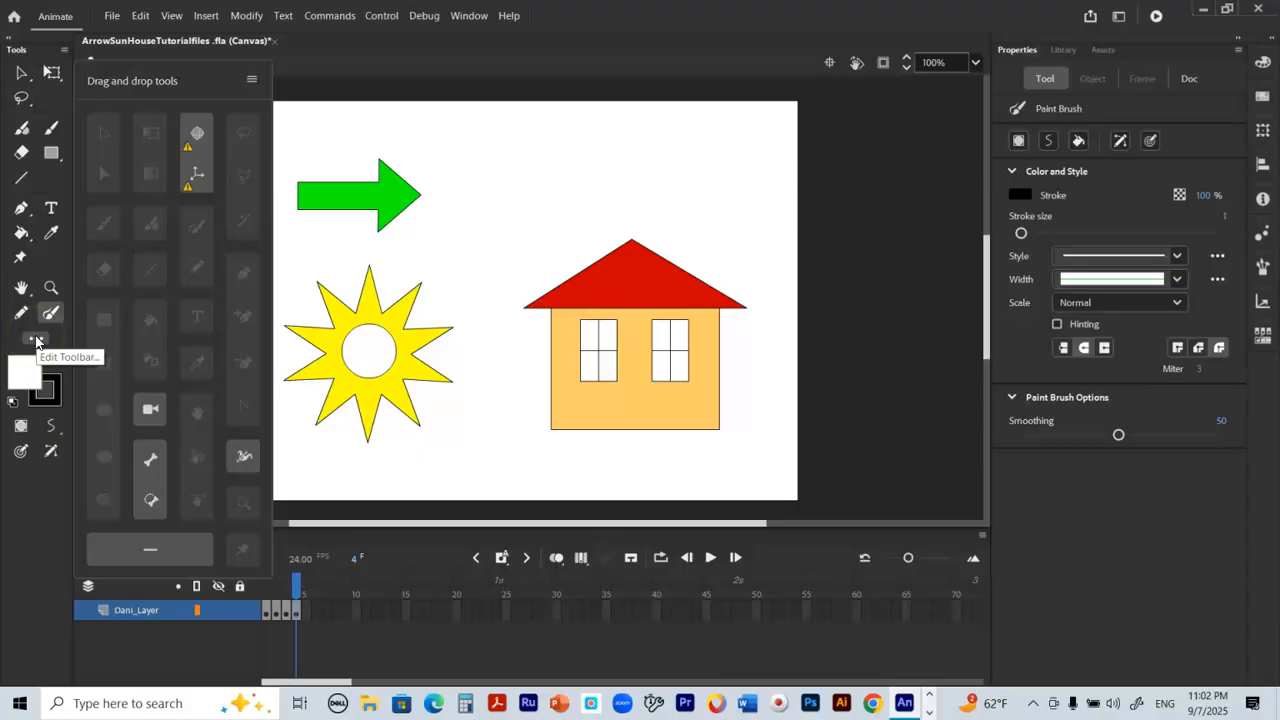
pyautogui.click(36, 341)
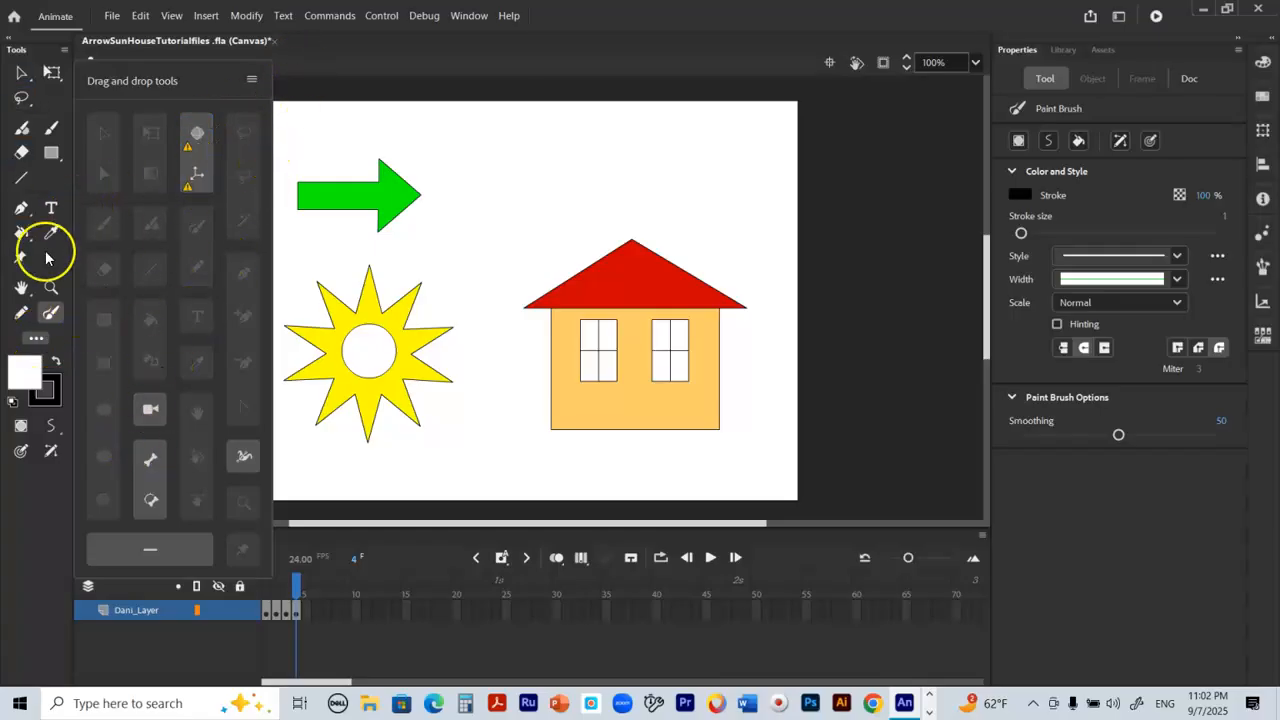
pyautogui.click(52, 314)
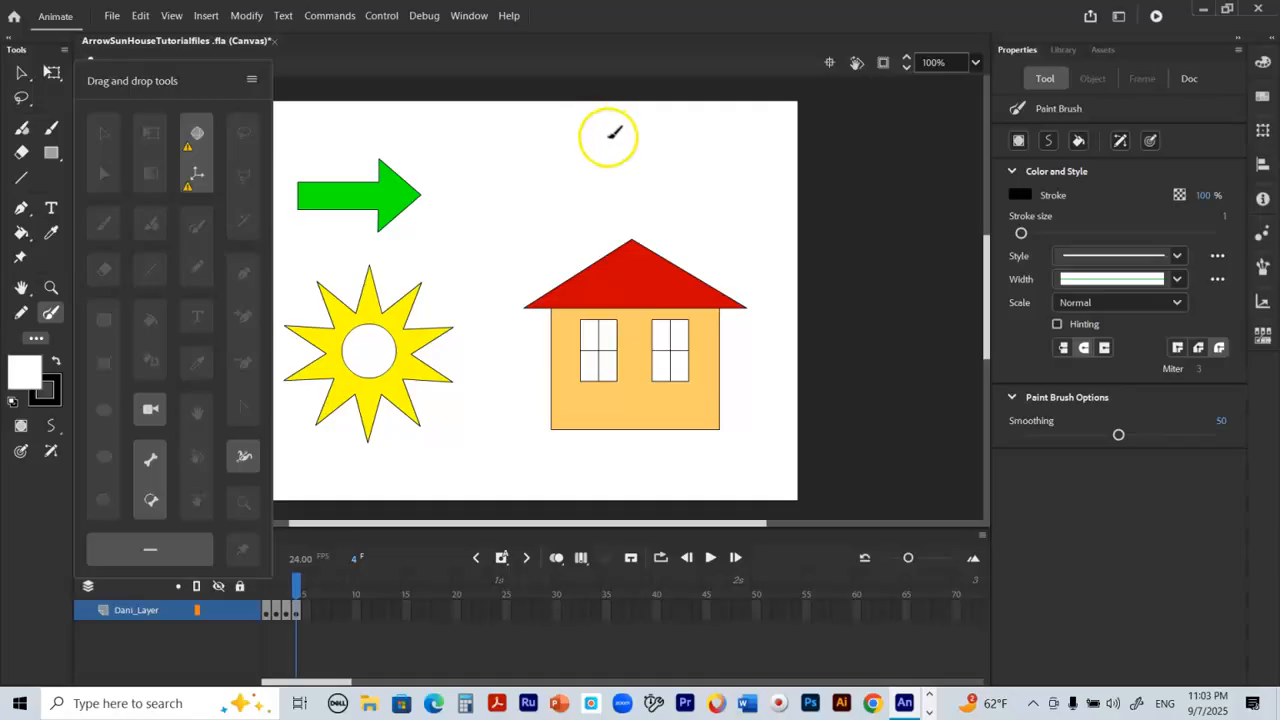
pyautogui.moveTo(612, 135)
pyautogui.mouseDown()
pyautogui.moveTo(547, 134)
pyautogui.moveTo(517, 204)
pyautogui.moveTo(525, 227)
pyautogui.moveTo(549, 234)
pyautogui.moveTo(582, 196)
pyautogui.moveTo(595, 215)
pyautogui.moveTo(635, 213)
pyautogui.moveTo(648, 187)
pyautogui.moveTo(632, 186)
pyautogui.moveTo(680, 166)
pyautogui.moveTo(685, 132)
pyautogui.moveTo(597, 134)
pyautogui.mouseUp()
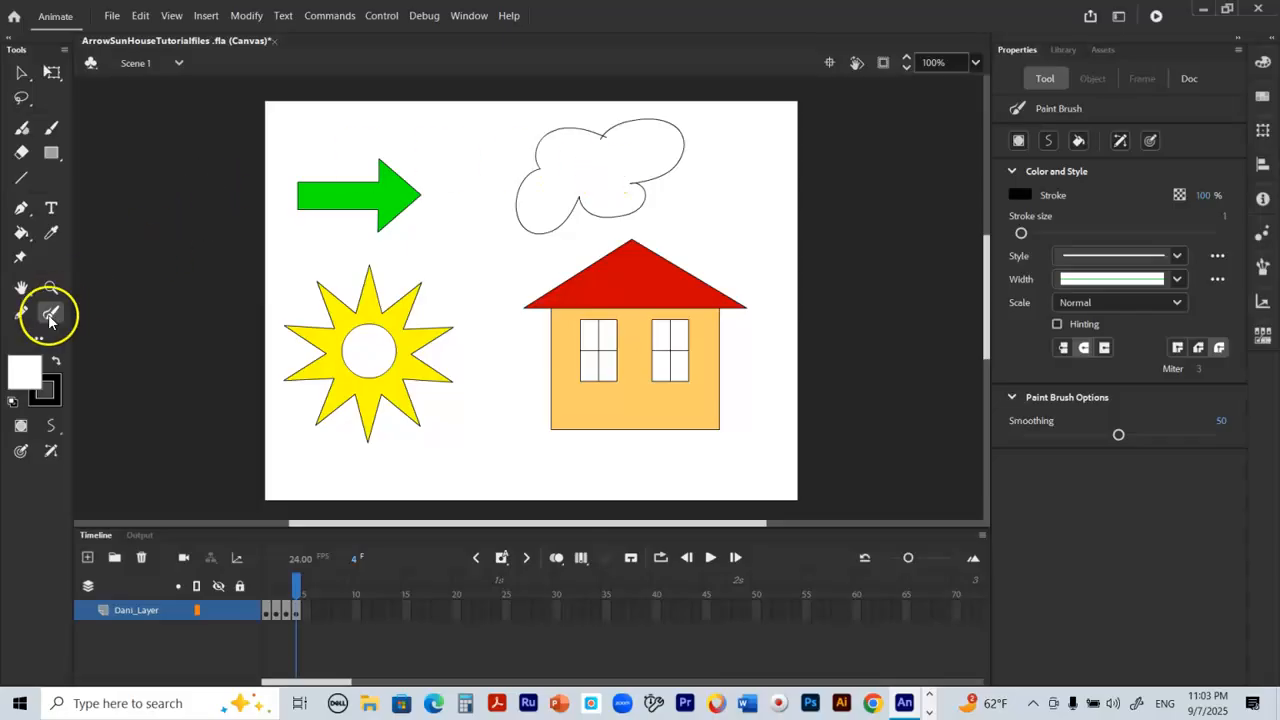
# Step: Check the Paint Brush drawing modes, keep Smooth chosen and return to the Selection tool
pyautogui.click(53, 426)
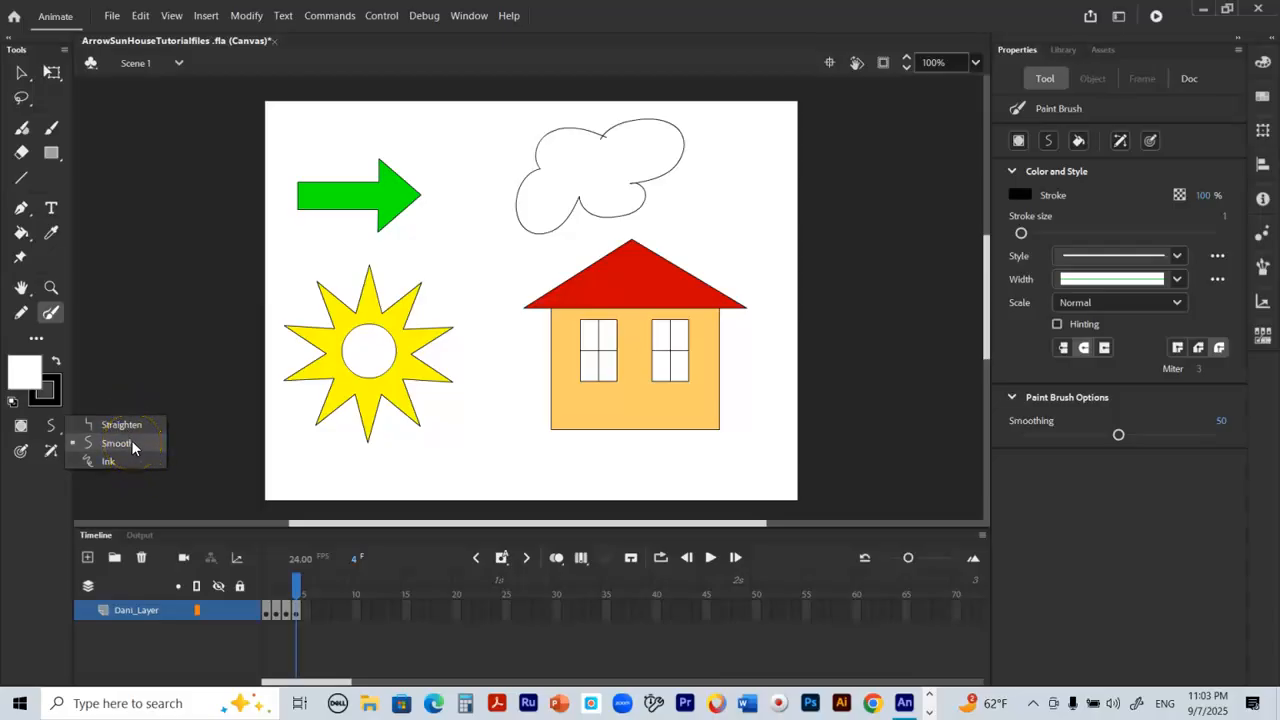
pyautogui.click(131, 445)
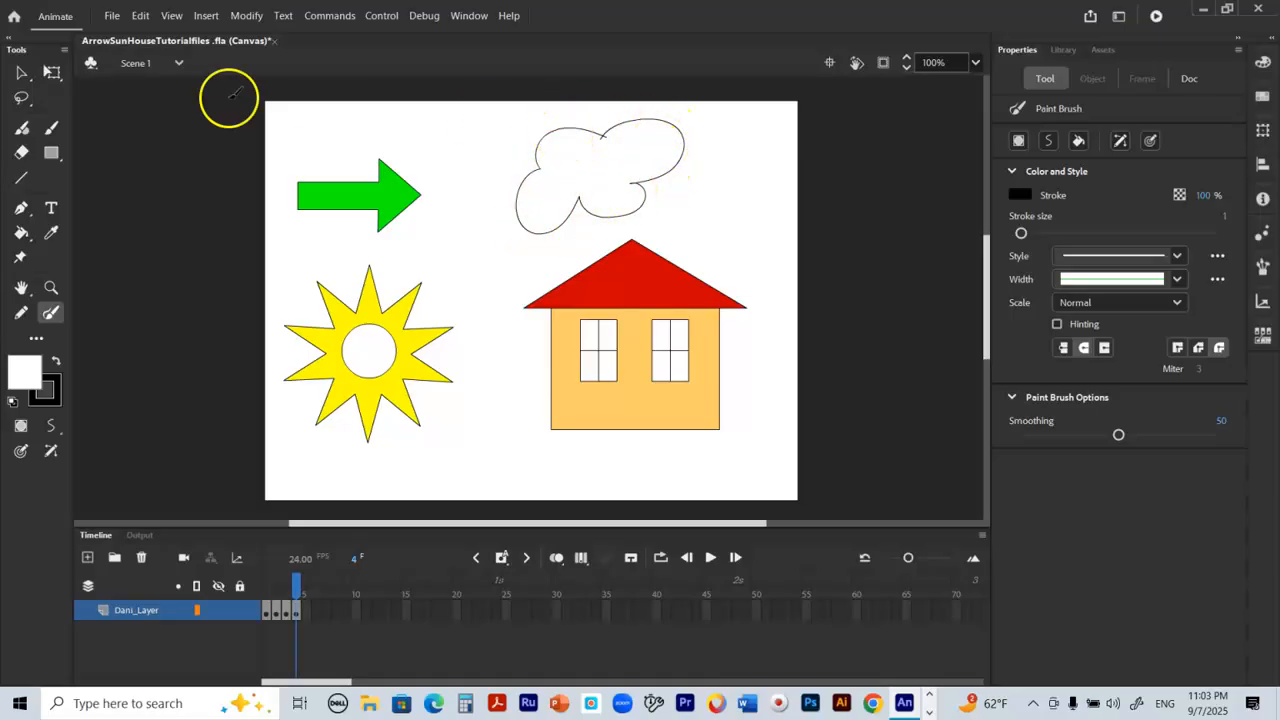
pyautogui.click(22, 72)
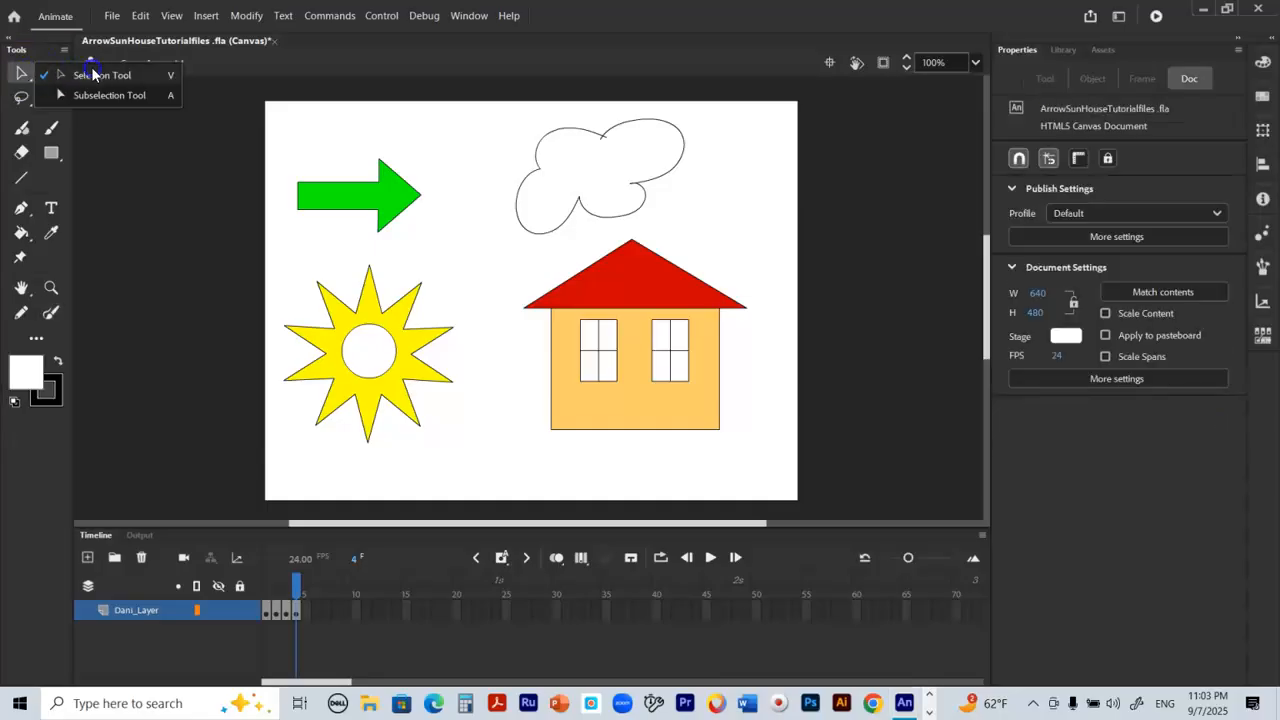
pyautogui.click(51, 315)
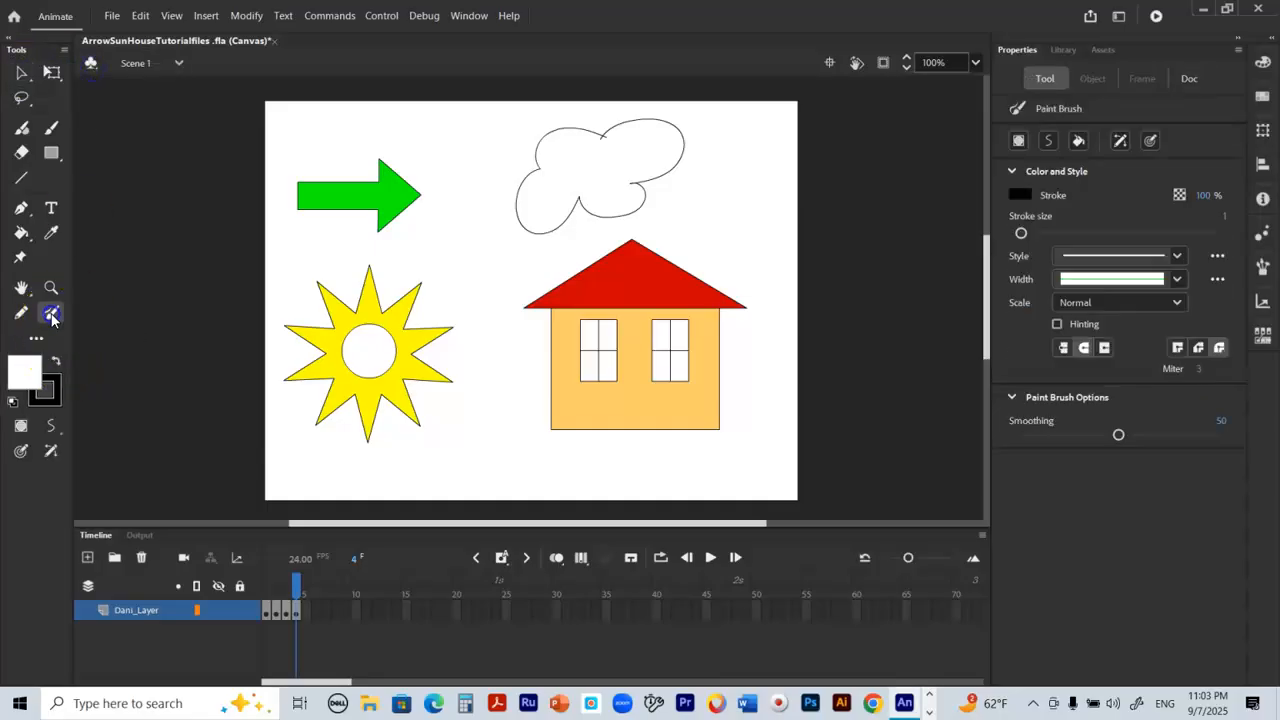
pyautogui.click(22, 73)
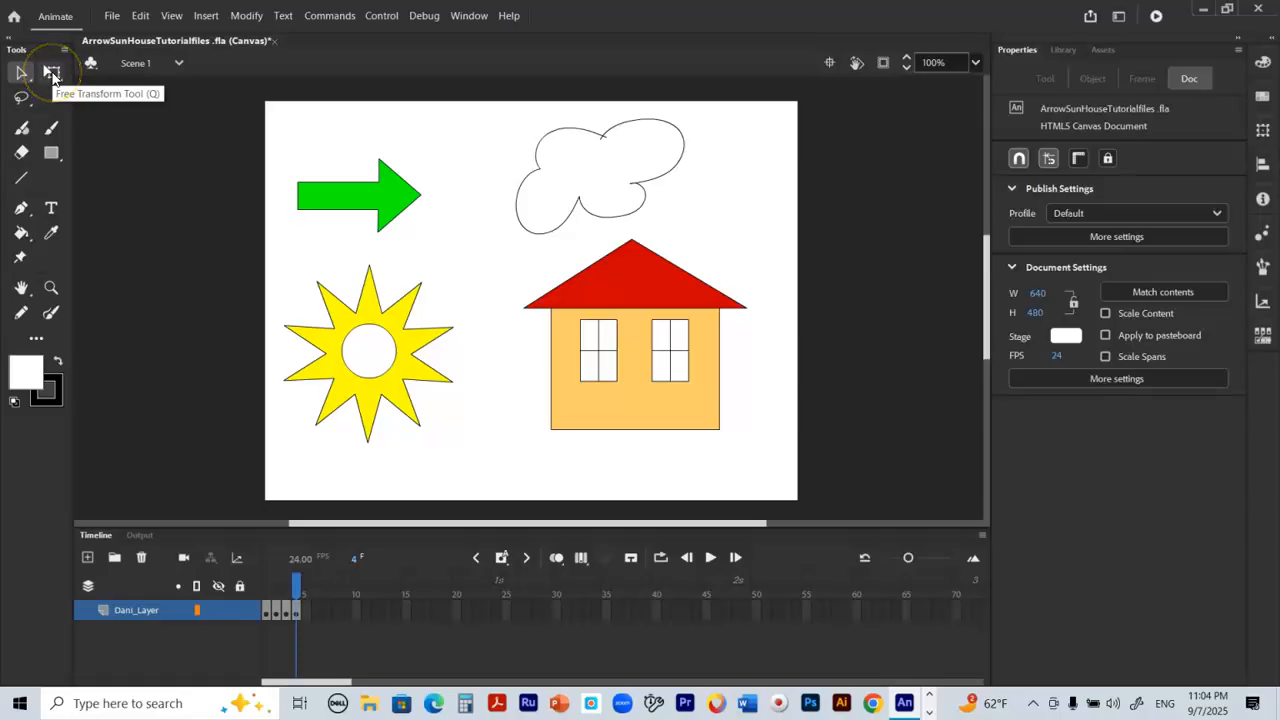
# Step: Select the whole cloud outline, rotate it clockwise with Free Transform until it lies roughly level above the house, and deselect it
pyautogui.click(52, 74)
pyautogui.click(589, 147)
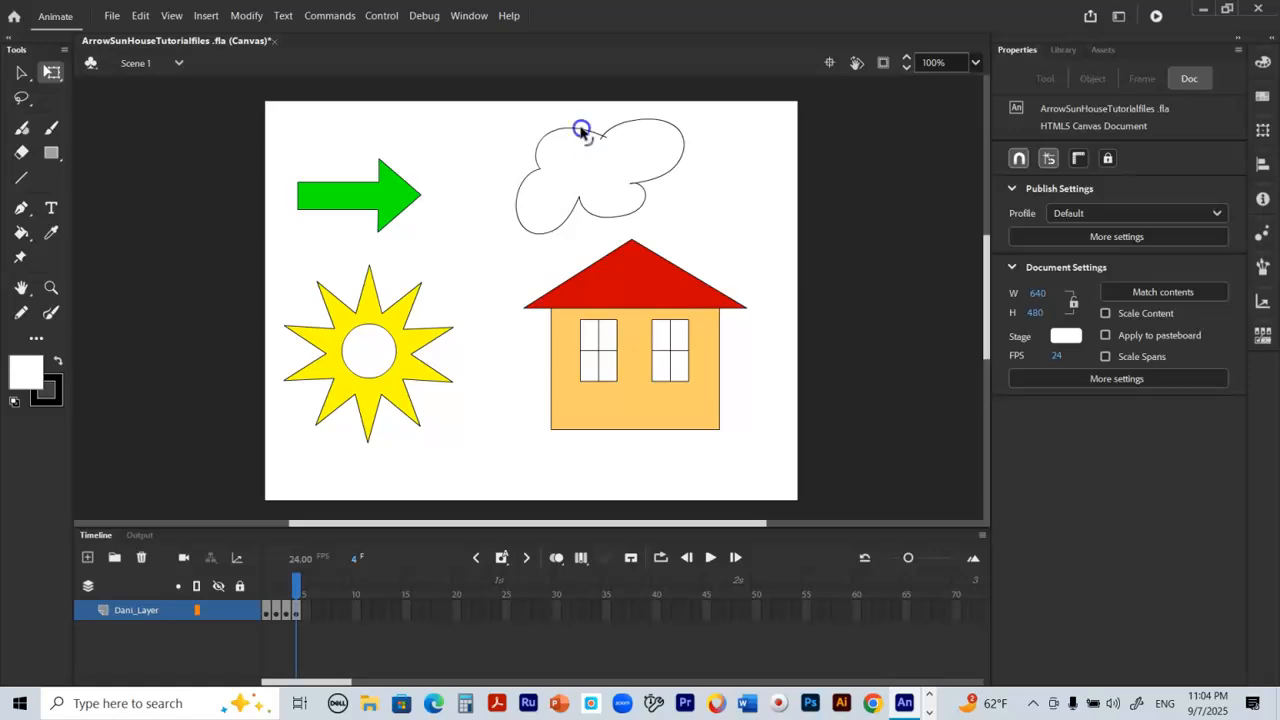
pyautogui.click(581, 130)
pyautogui.click(647, 177)
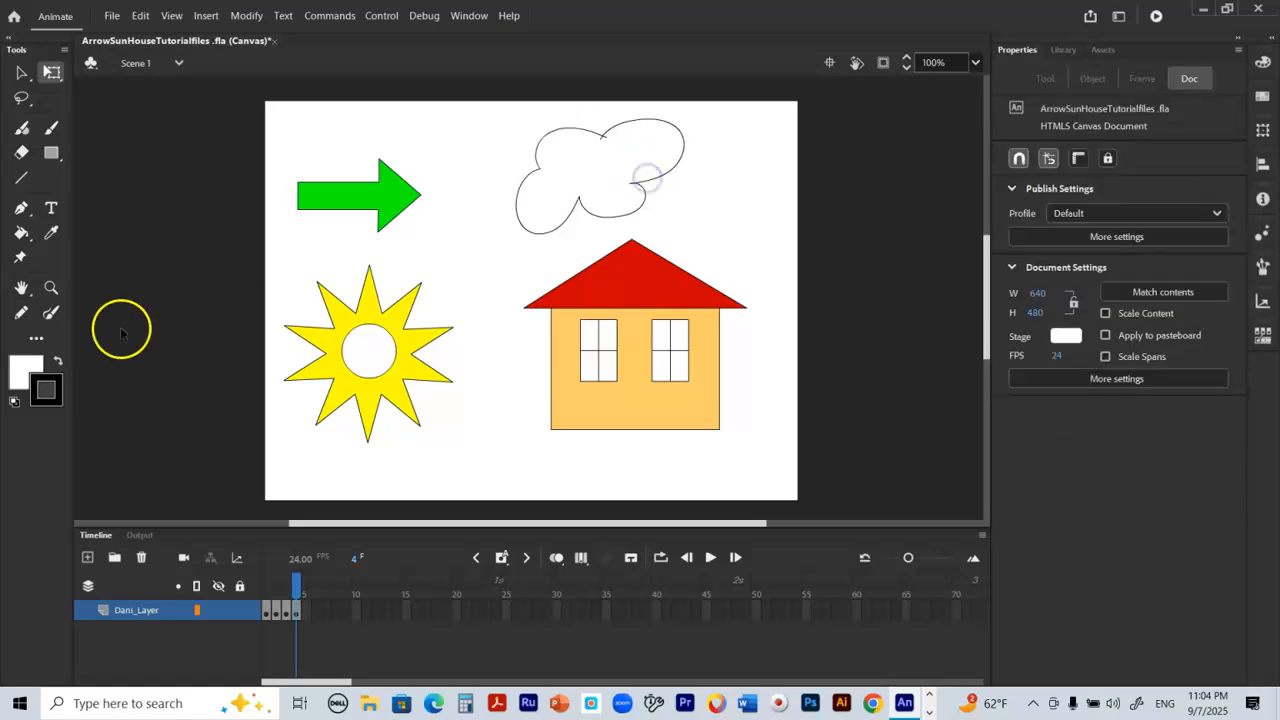
pyautogui.click(21, 72)
pyautogui.moveTo(474, 110)
pyautogui.mouseDown()
pyautogui.moveTo(529, 186)
pyautogui.moveTo(663, 209)
pyautogui.moveTo(732, 240)
pyautogui.mouseUp()
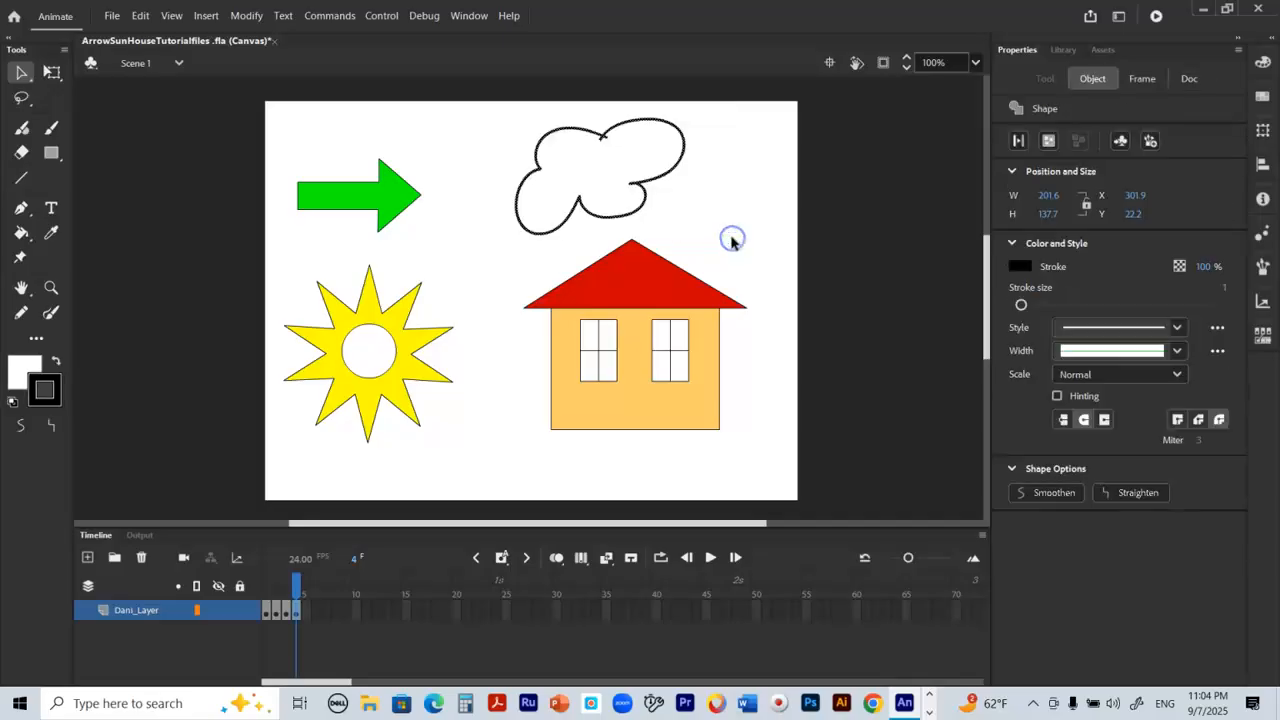
pyautogui.click(53, 73)
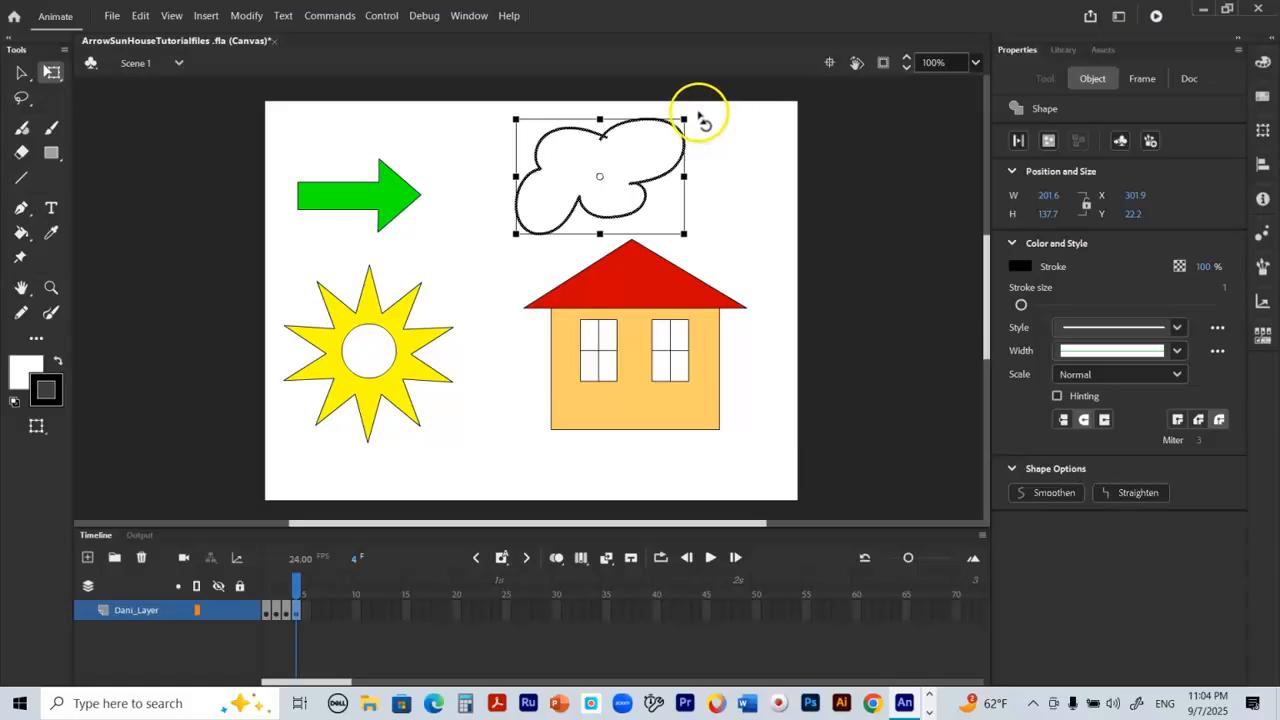
pyautogui.moveTo(700, 117); pyautogui.dragTo(715, 157)
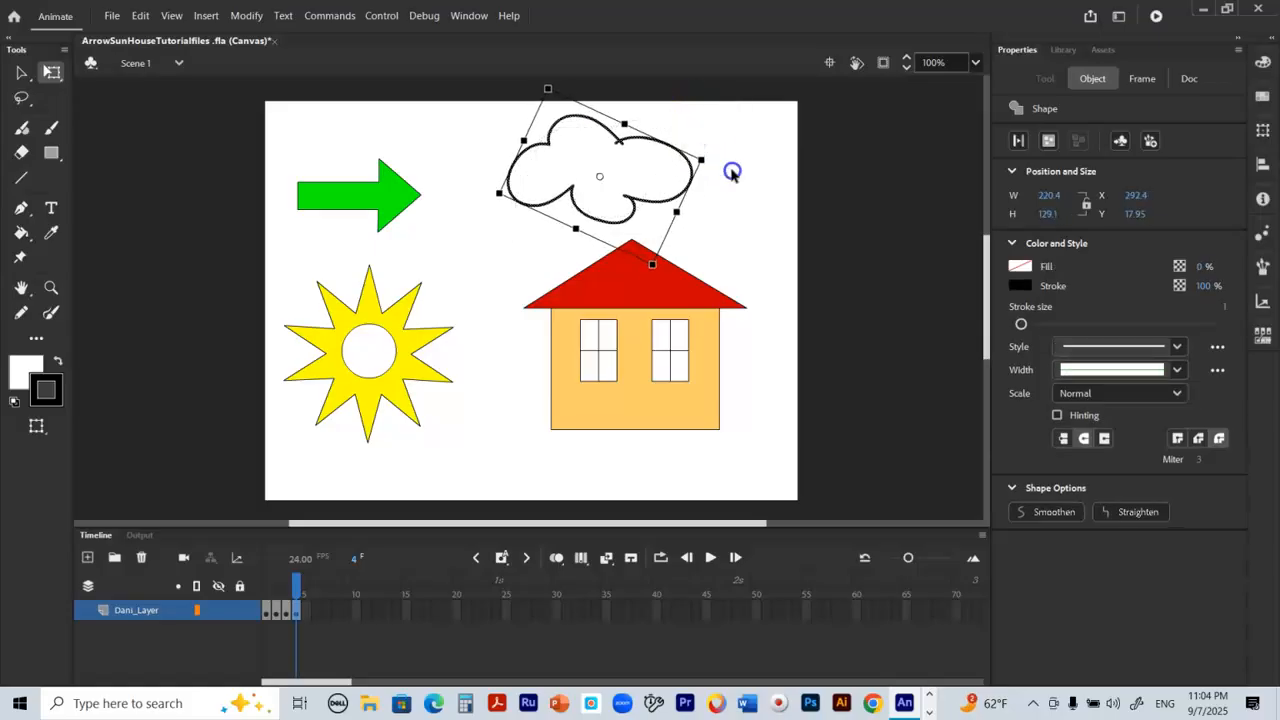
pyautogui.click(731, 172)
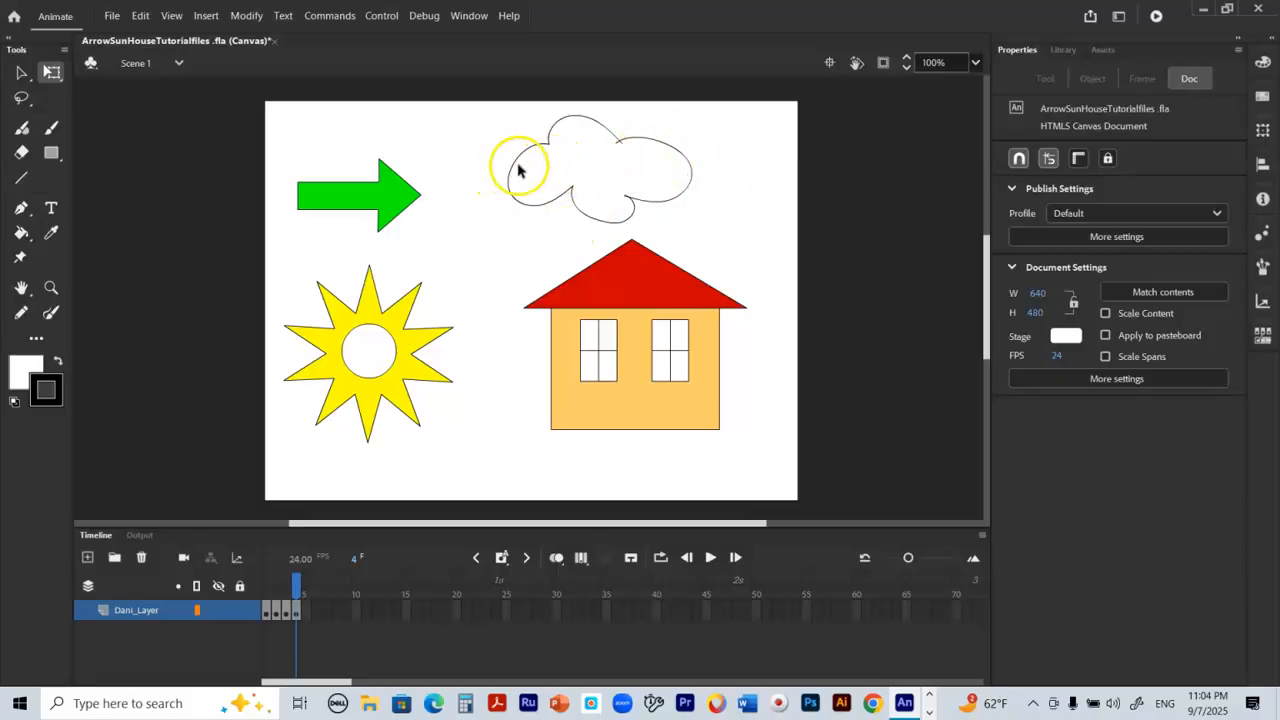
# Step: Pull the curve of the cloud's left lobe slightly outward to make the cloud about 229 px wide
pyautogui.click(24, 76)
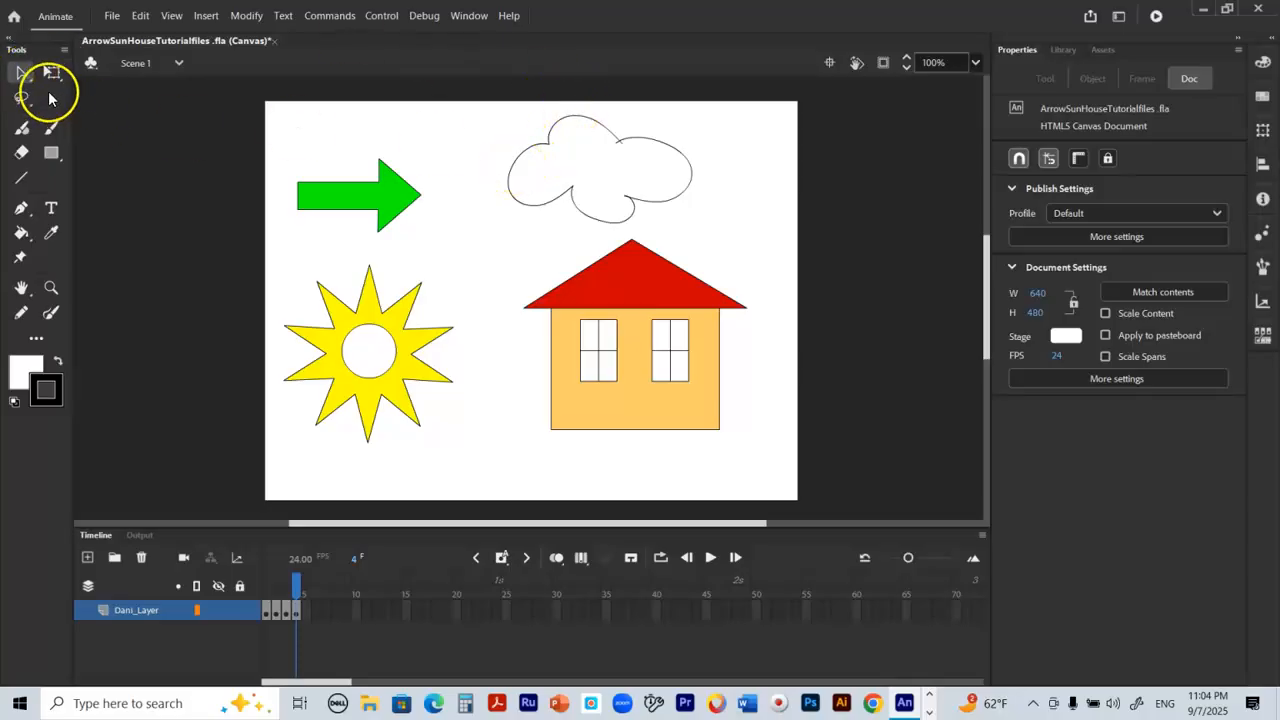
pyautogui.moveTo(515, 167); pyautogui.dragTo(506, 186)
pyautogui.click(589, 117)
pyautogui.moveTo(589, 117); pyautogui.dragTo(608, 133)
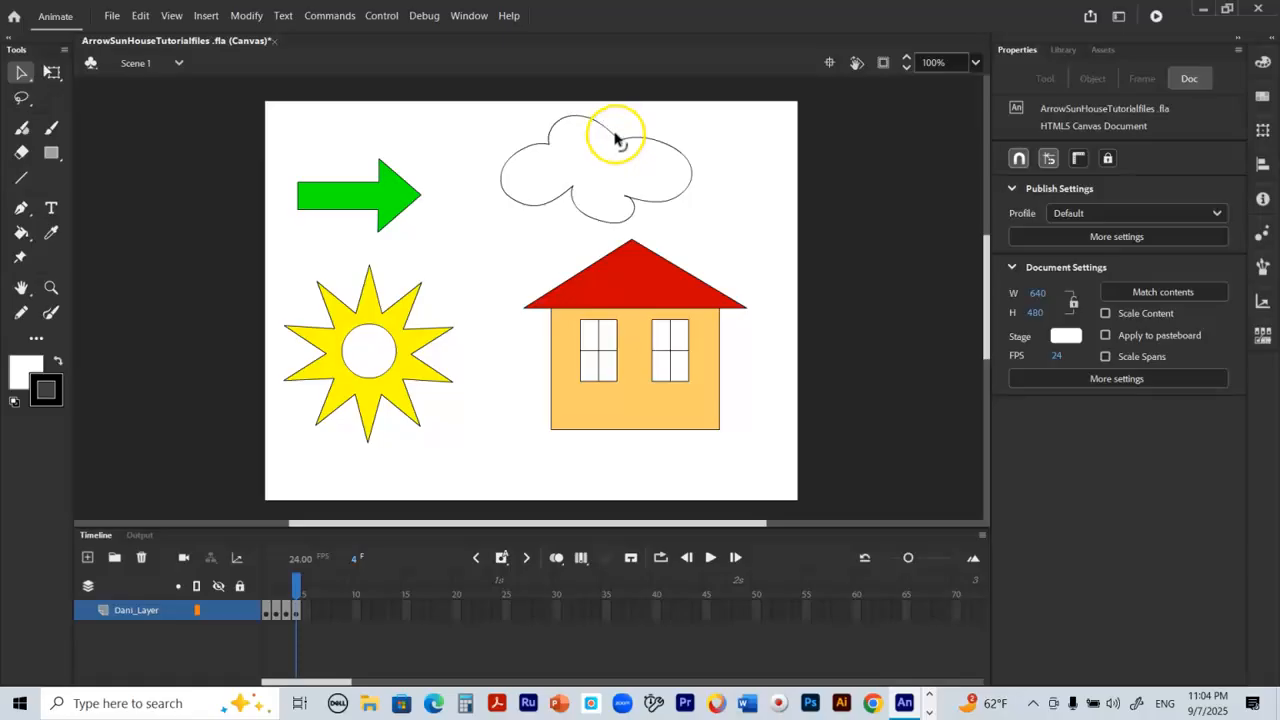
pyautogui.doubleClick(616, 139)
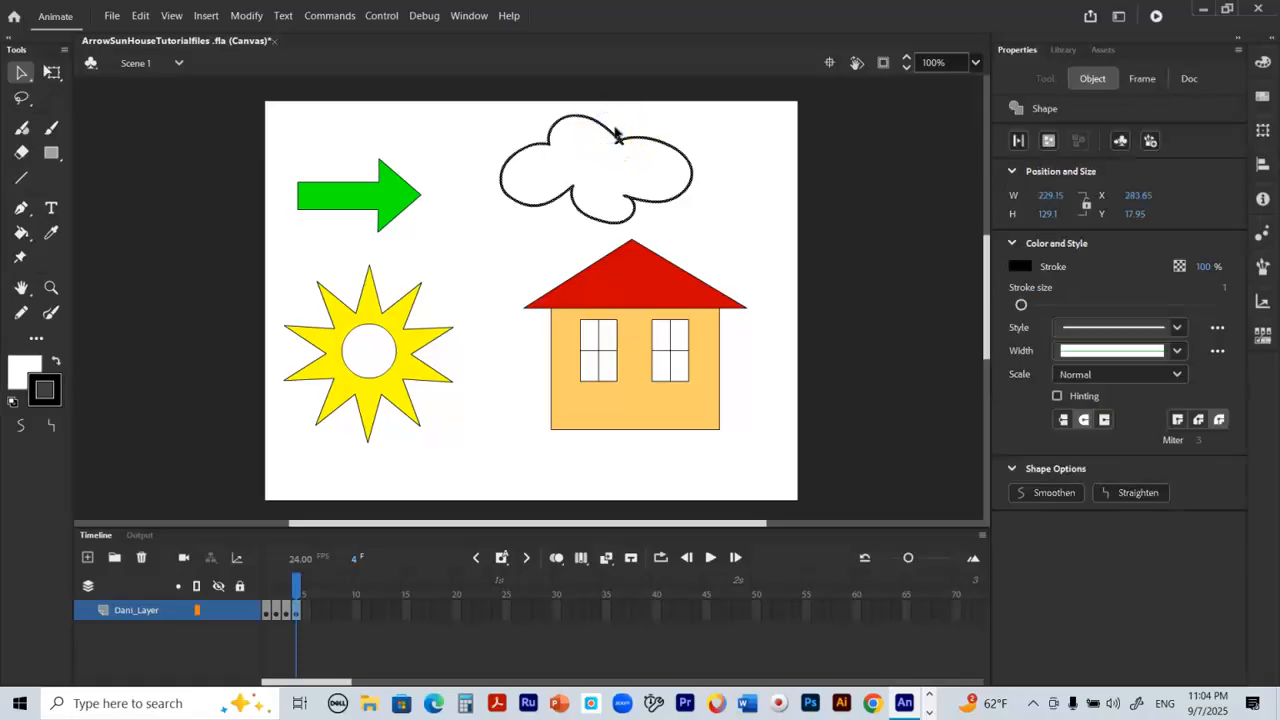
pyautogui.click(617, 125)
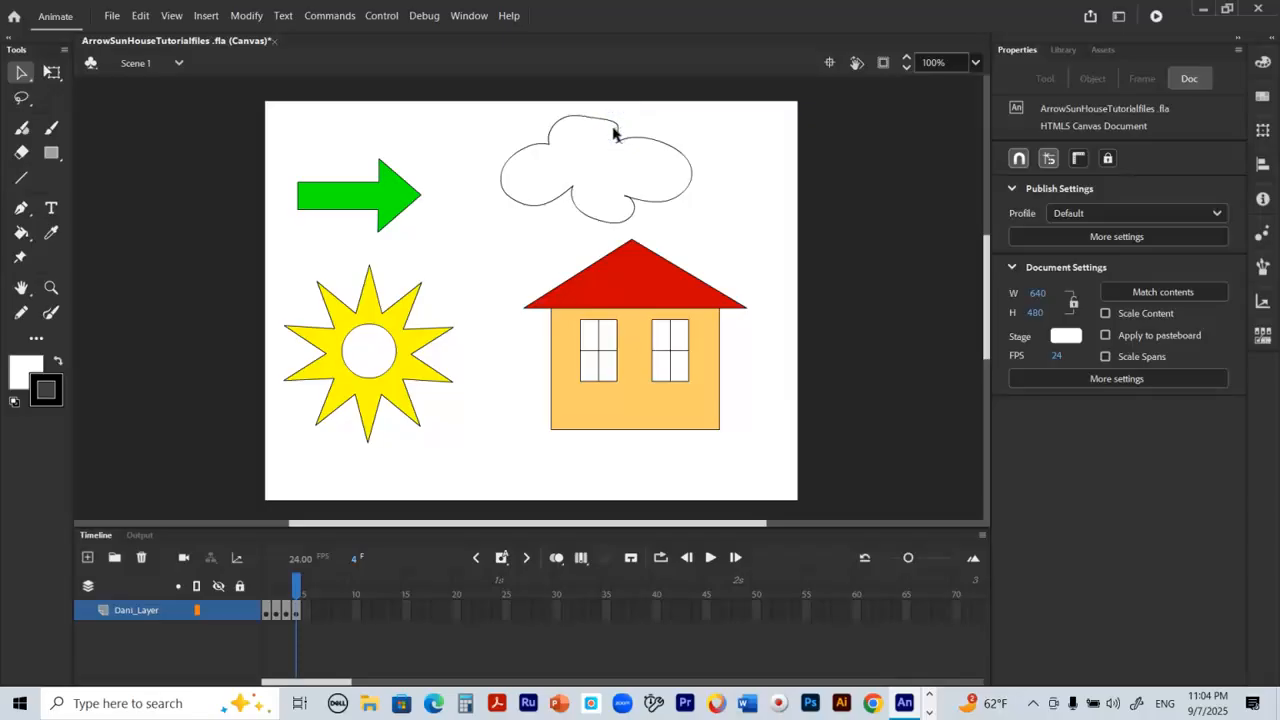
pyautogui.click(599, 122)
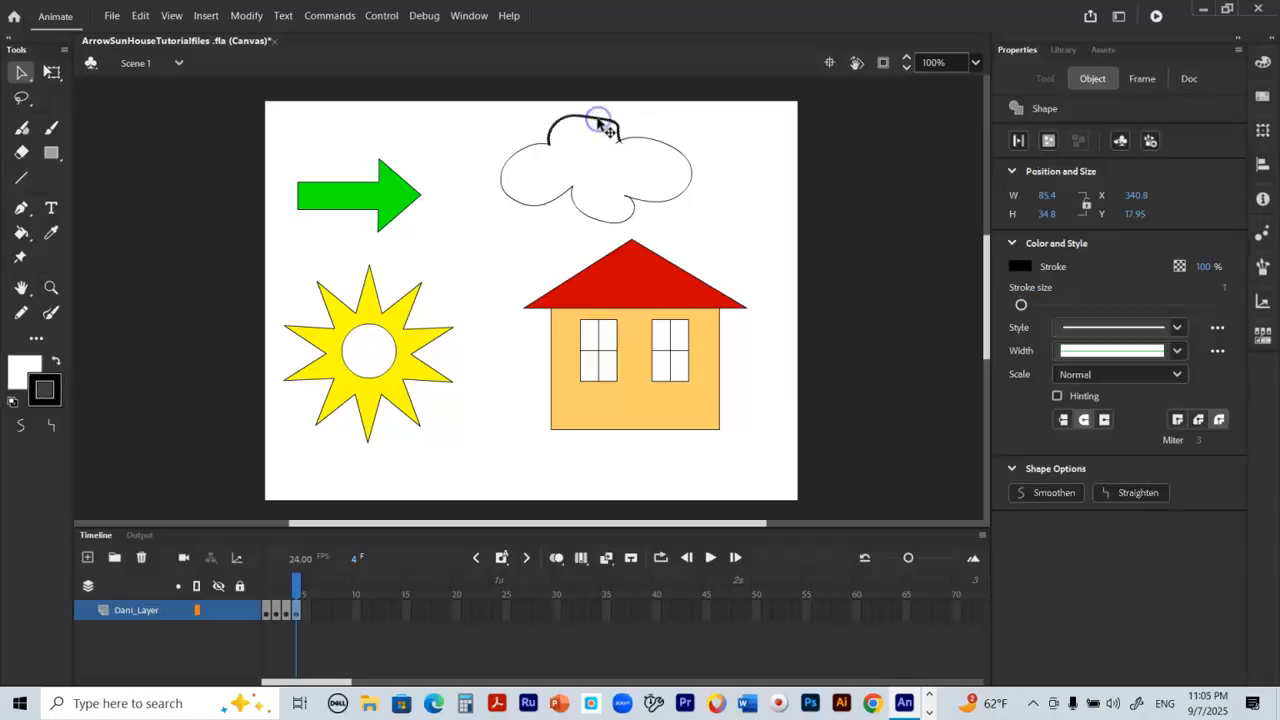
pyautogui.click(597, 146)
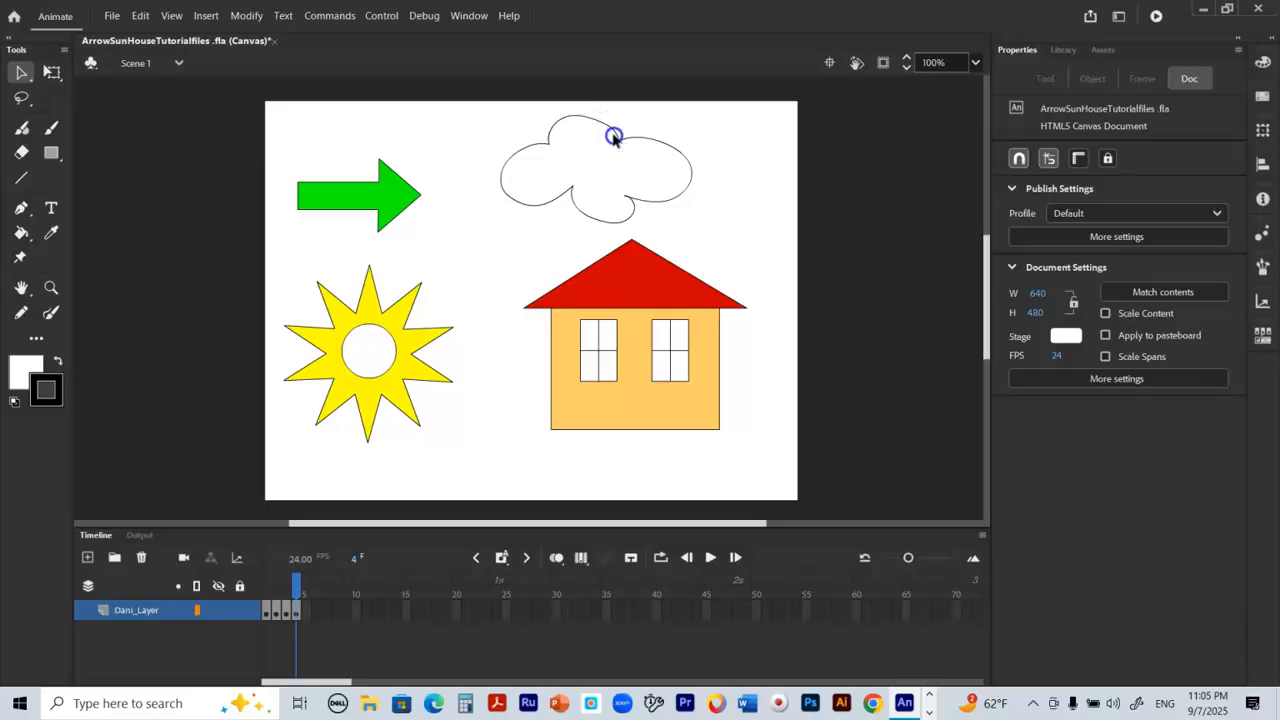
# Step: Delete the short stroke end that overshoots into the cloud at the notch between its top and right lobes
pyautogui.click(613, 136)
pyautogui.click(624, 146)
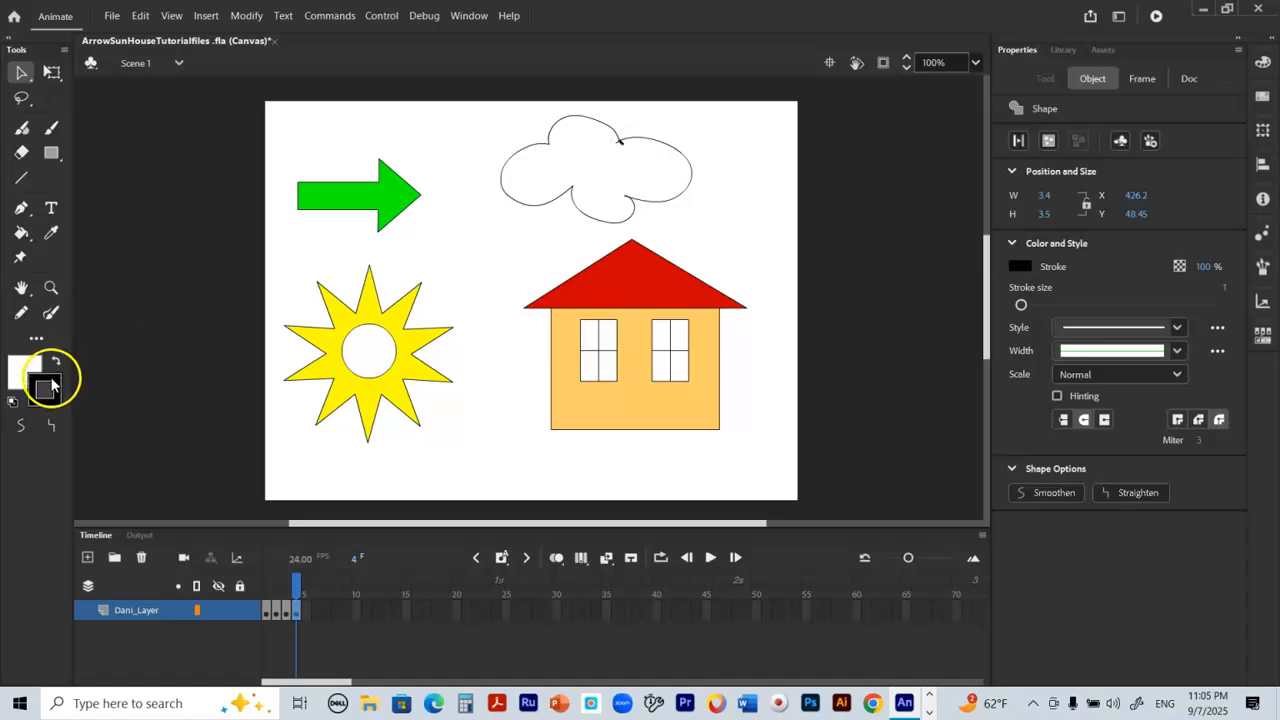
pyautogui.click(51, 287)
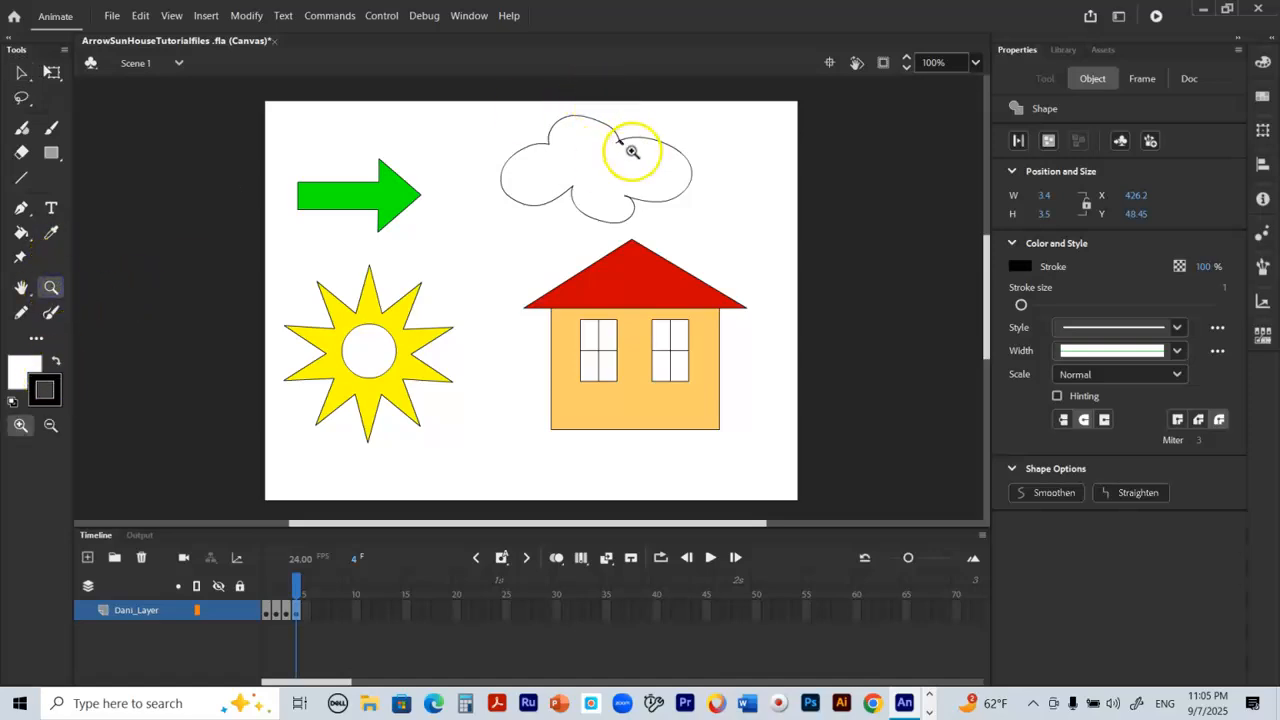
pyautogui.click(632, 148)
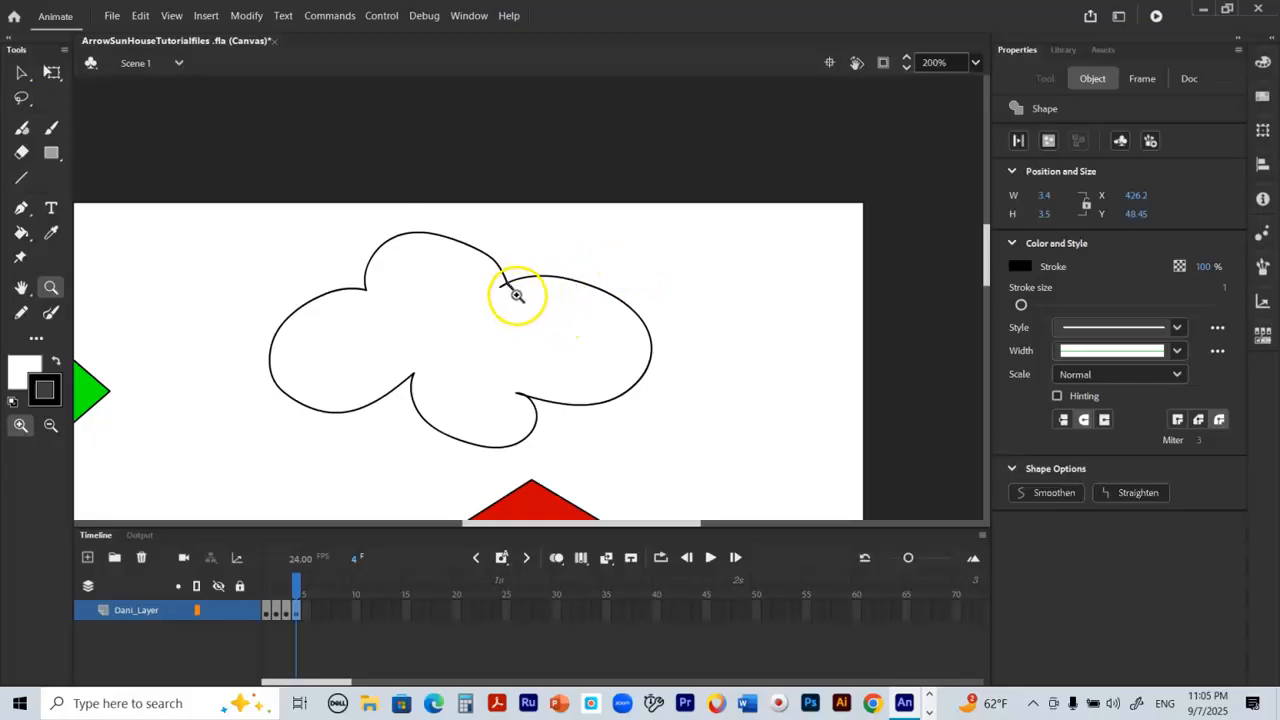
pyautogui.click(20, 78)
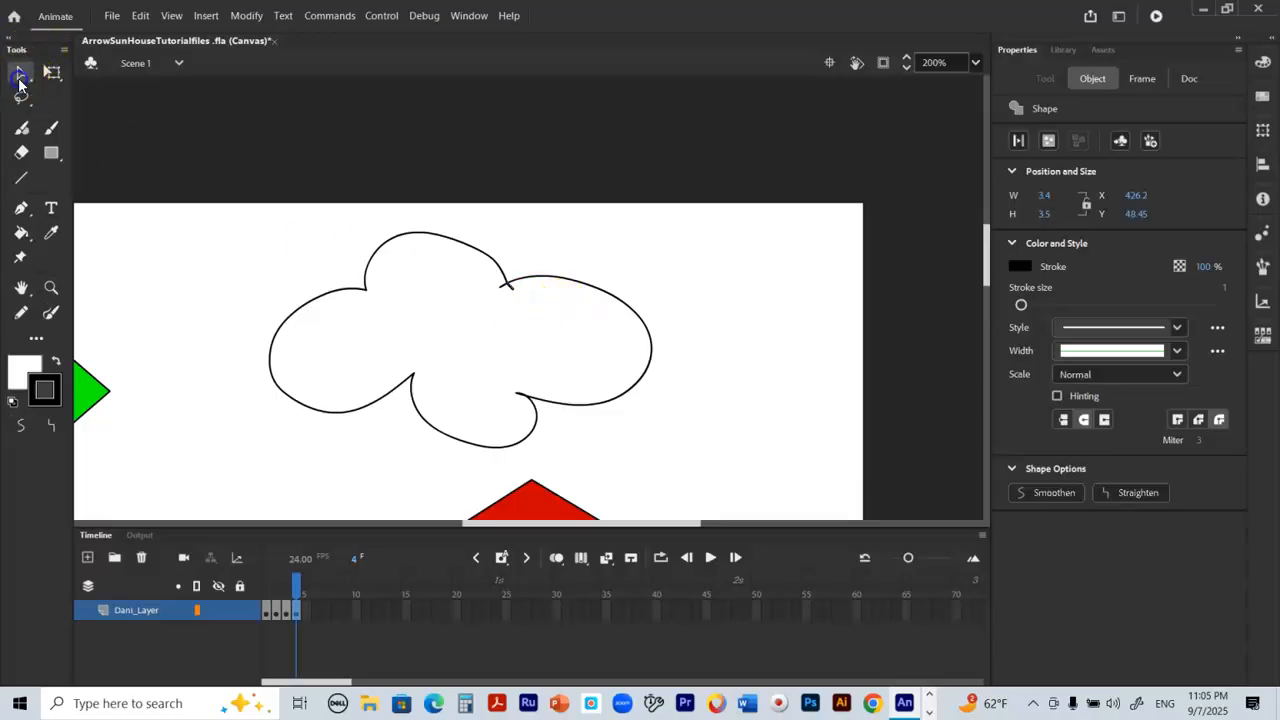
pyautogui.click(523, 312)
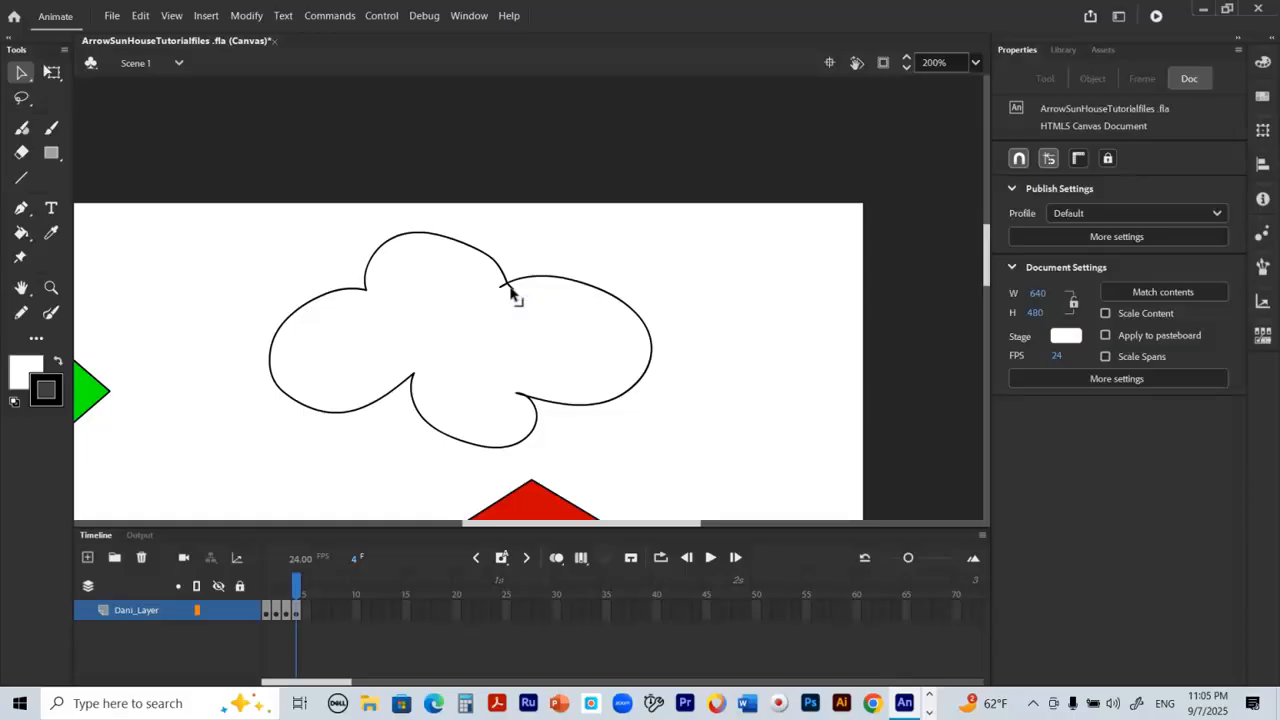
pyautogui.click(511, 292)
pyautogui.click(510, 291)
# Step: Smoothen the curve of the cloud's top lobe twice and the curve of its bottom lobe twice
pyautogui.click(462, 245)
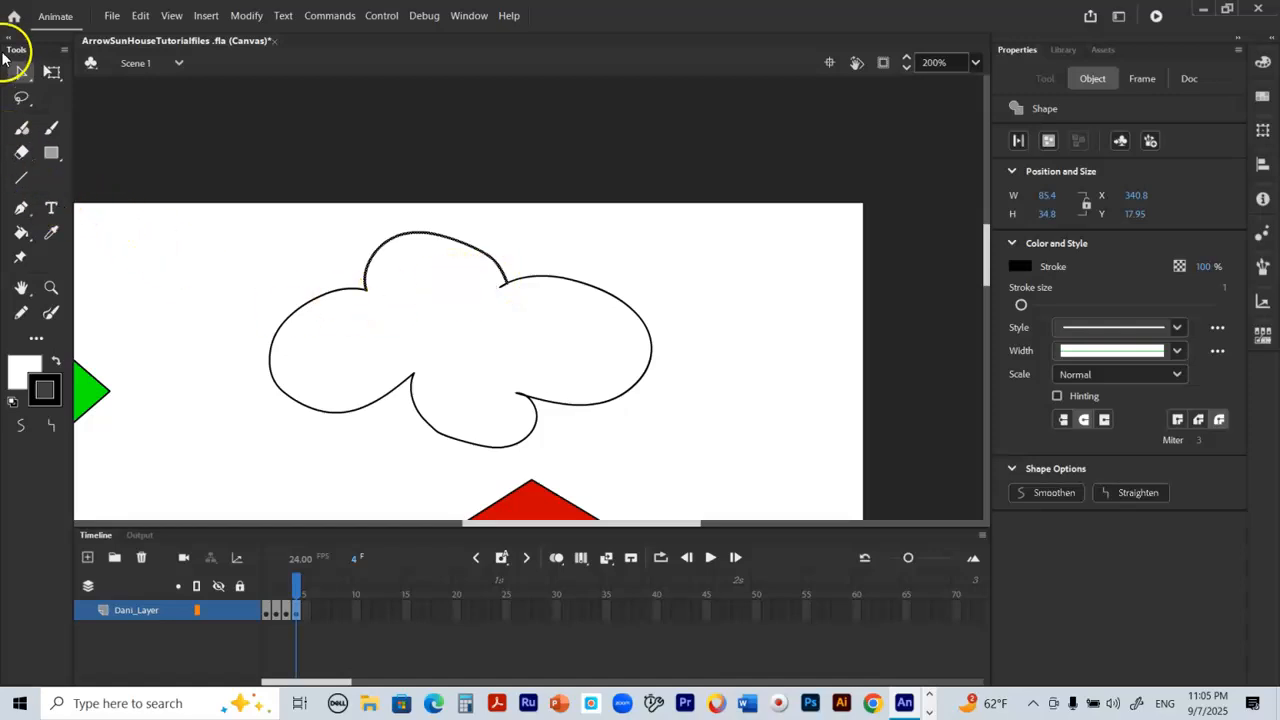
pyautogui.click(21, 428)
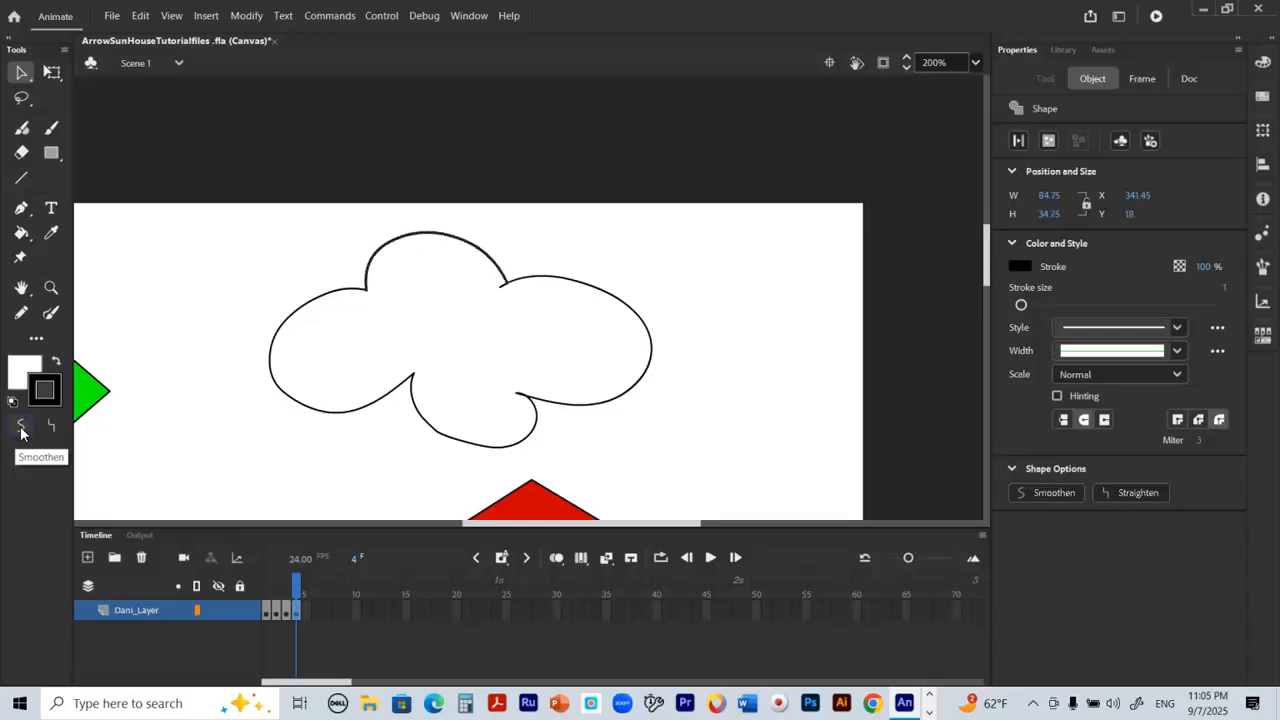
pyautogui.click(21, 428)
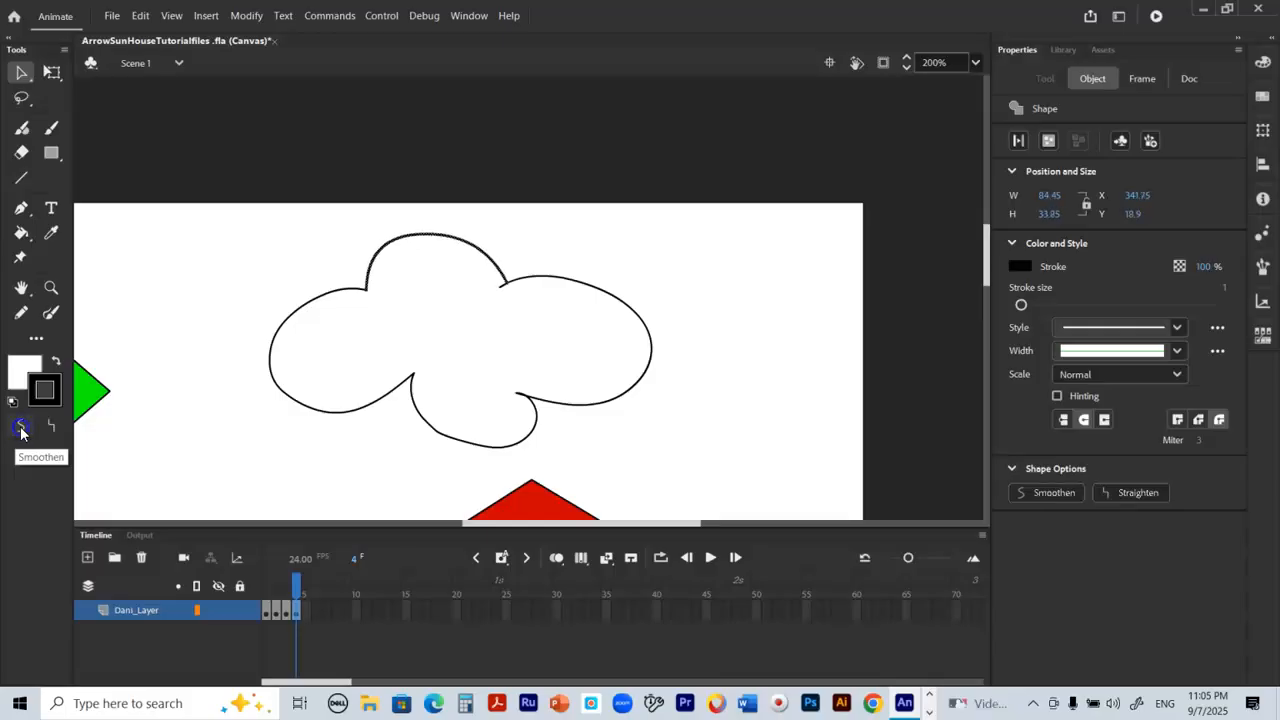
pyautogui.click(455, 445)
pyautogui.click(21, 428)
pyautogui.click(21, 428)
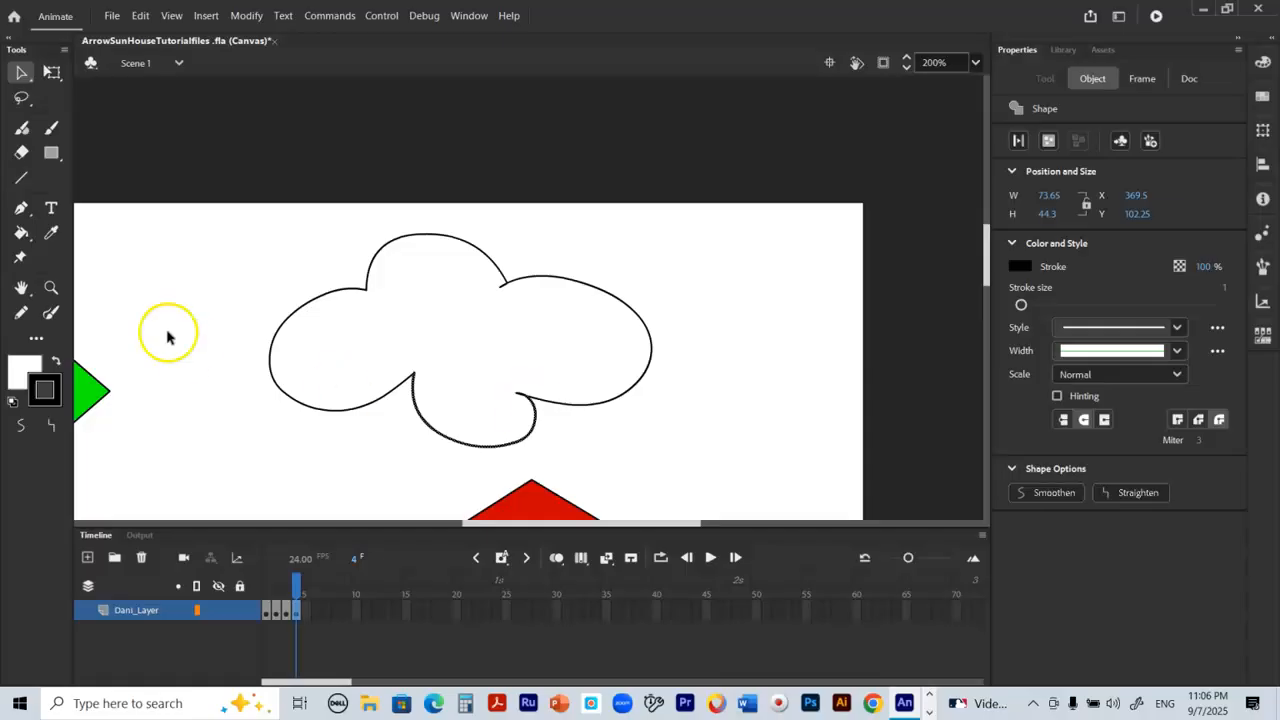
# Step: Fill the cloud with cyan #00FFFF using the Paint Bucket
pyautogui.click(14, 369)
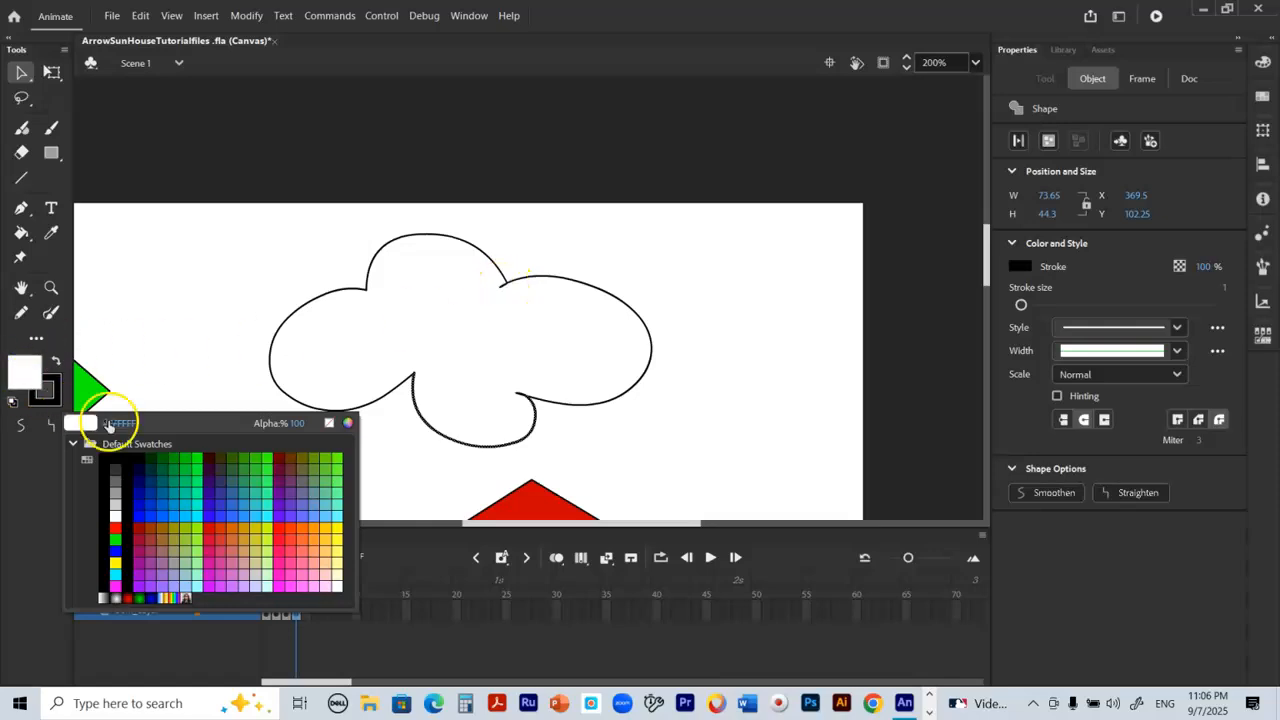
pyautogui.click(200, 512)
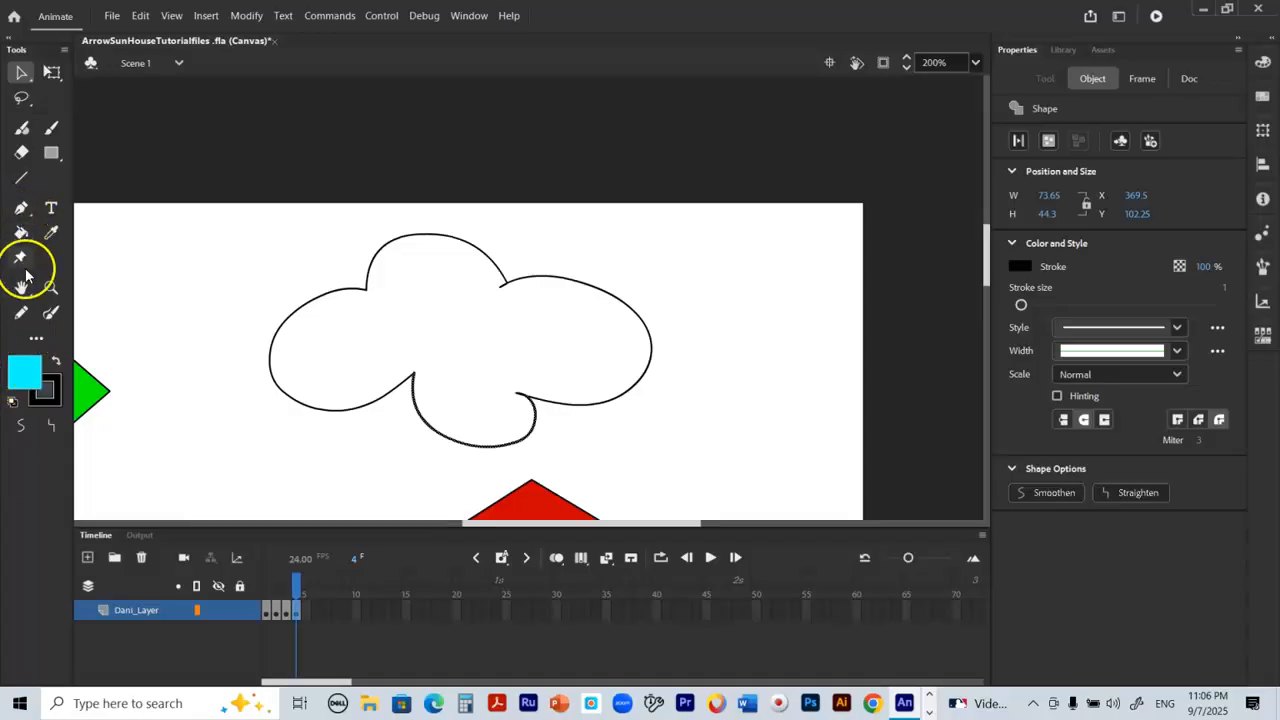
pyautogui.click(20, 234)
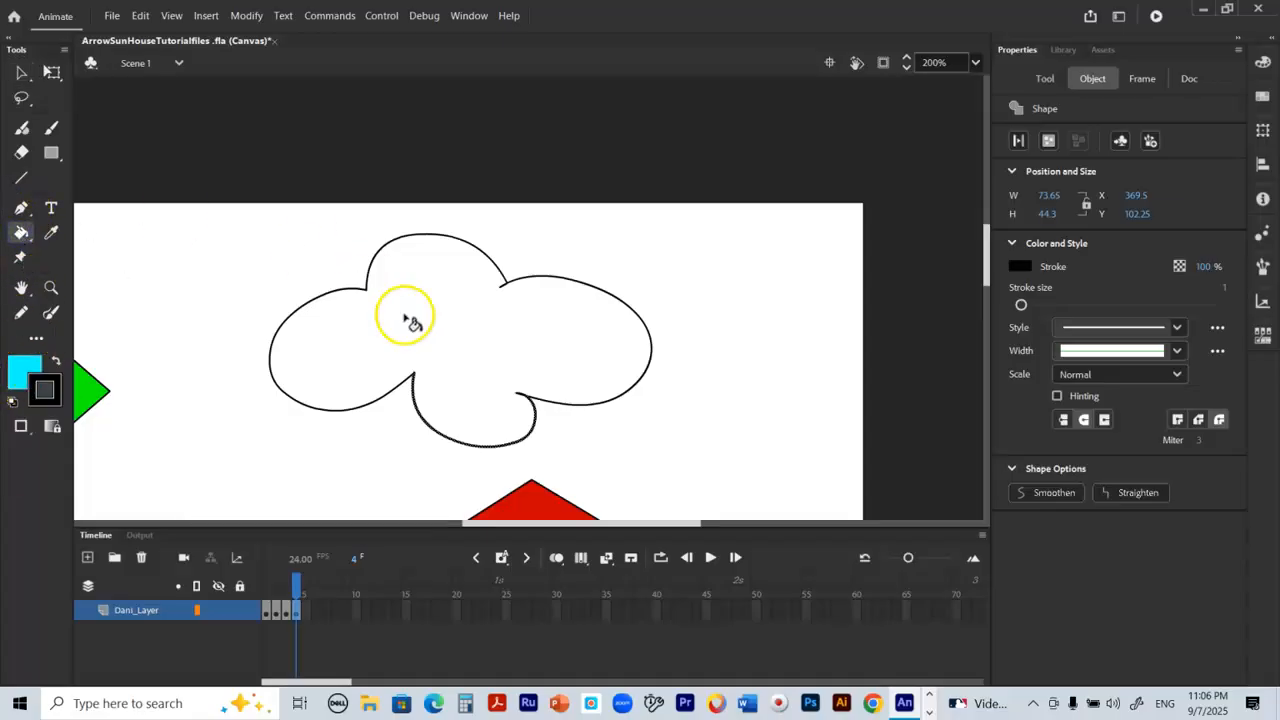
pyautogui.click(412, 321)
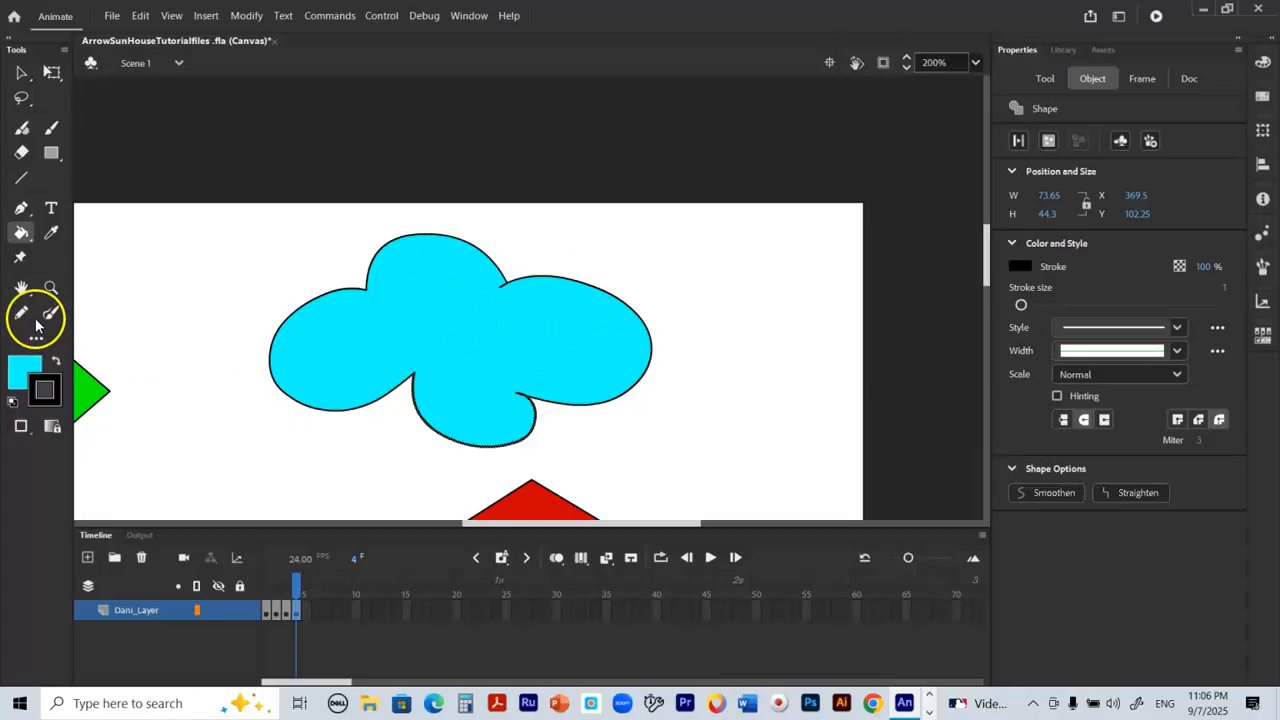
pyautogui.click(23, 289)
pyautogui.doubleClick(23, 289)
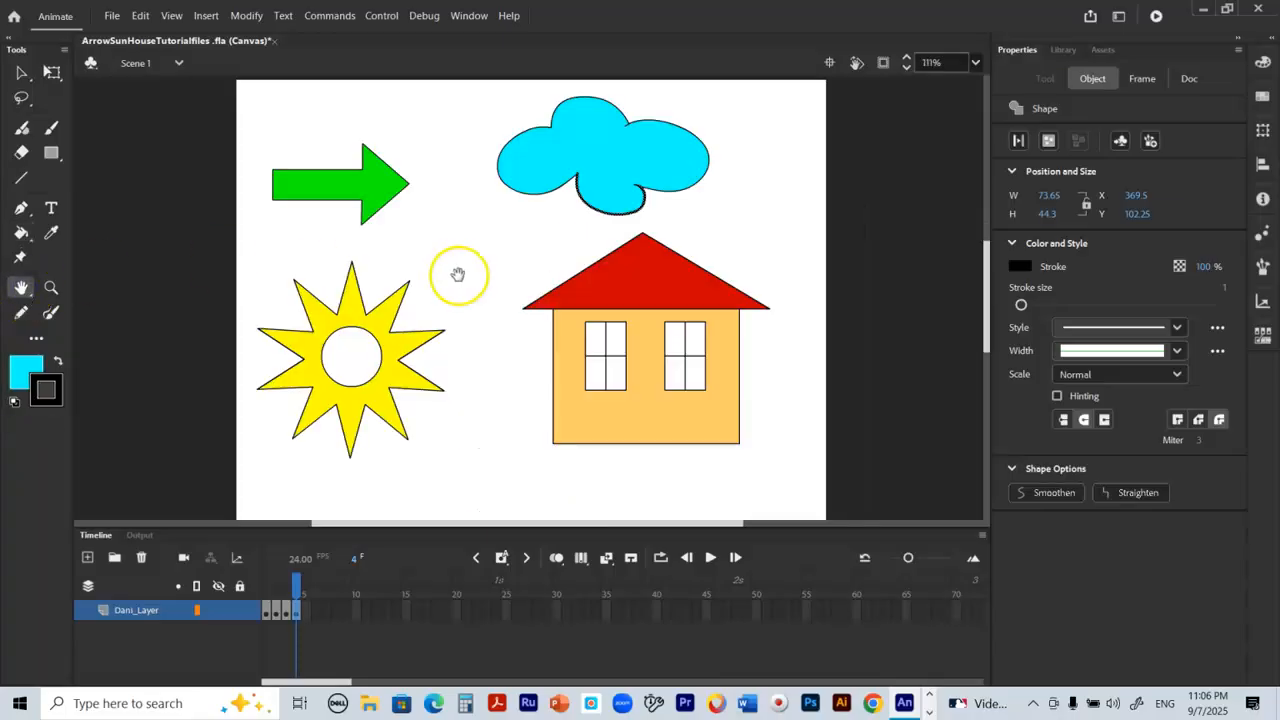